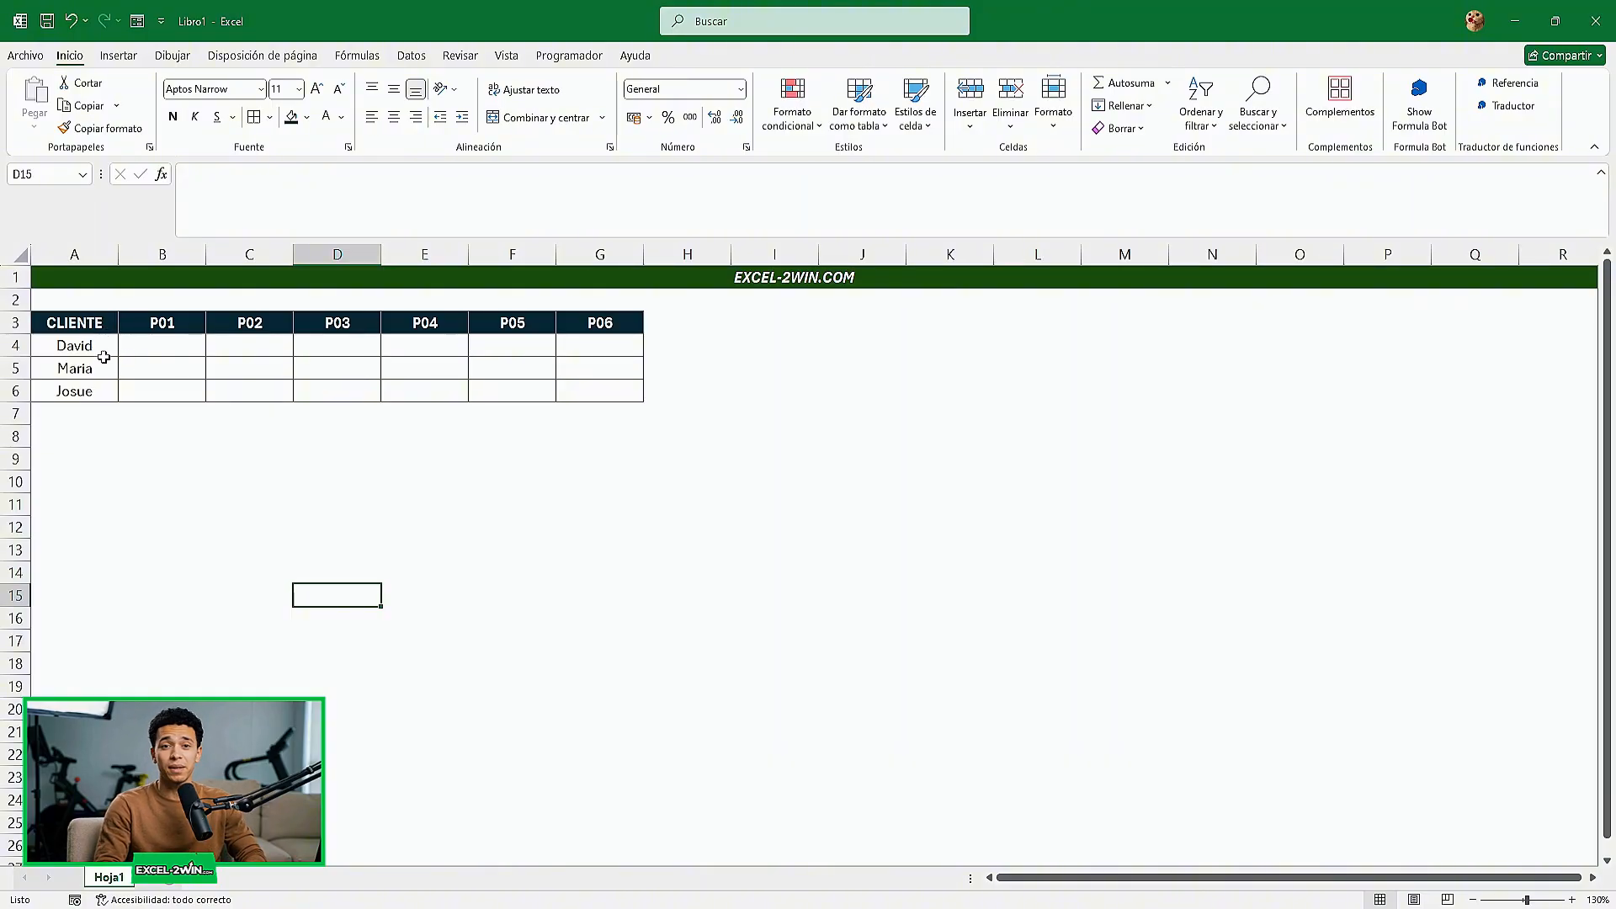
click(101, 368)
click(97, 388)
click(161, 330)
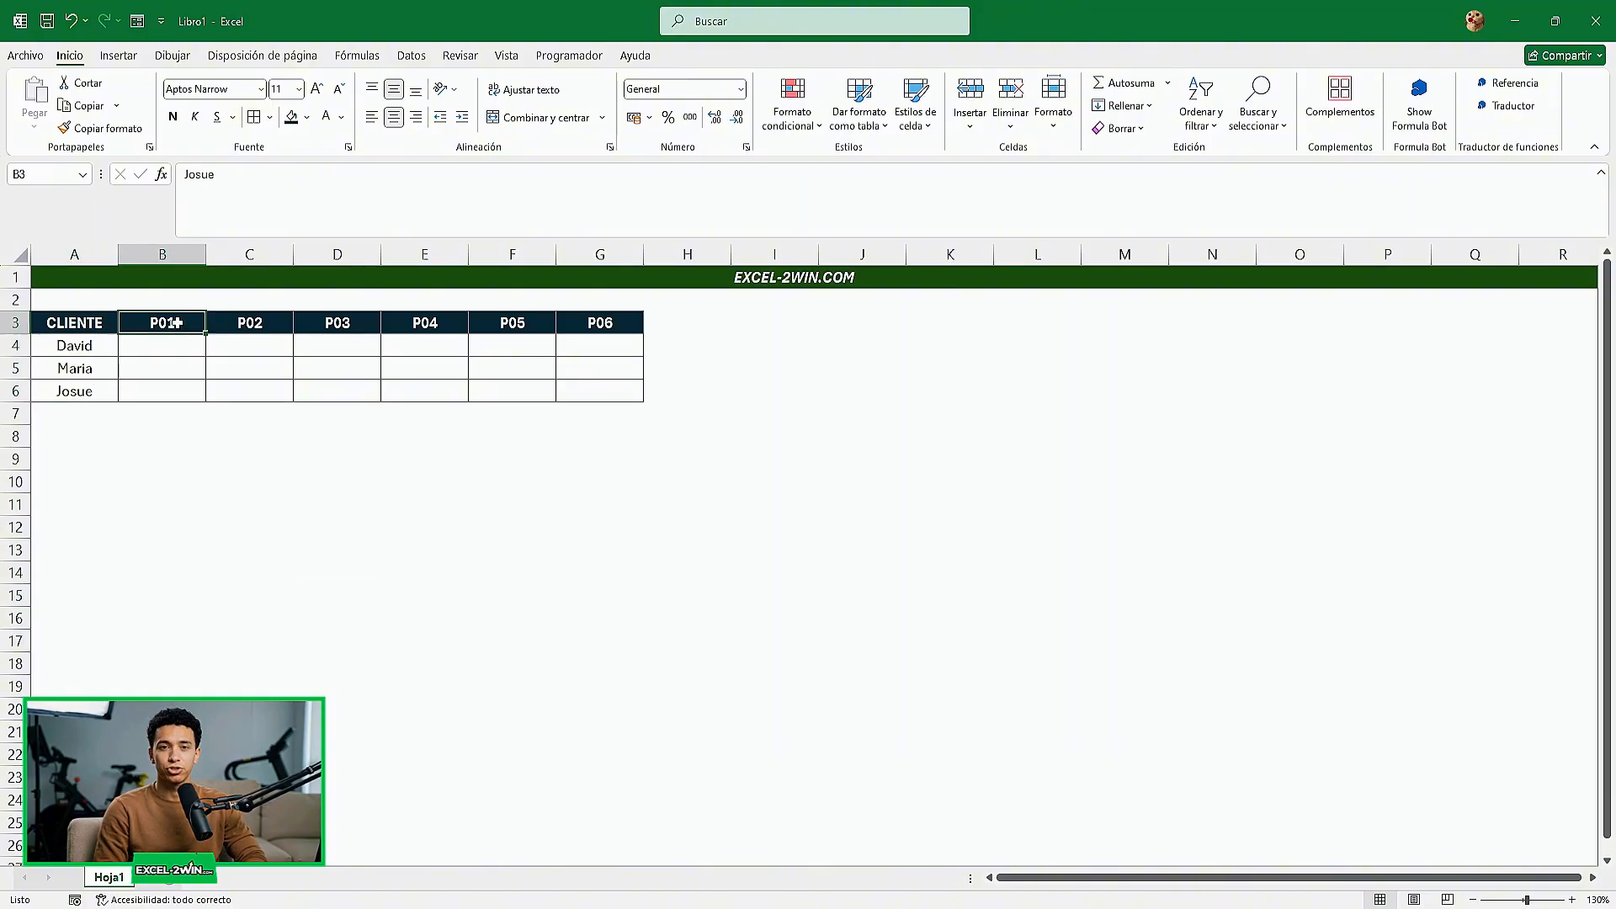
click(244, 326)
click(319, 322)
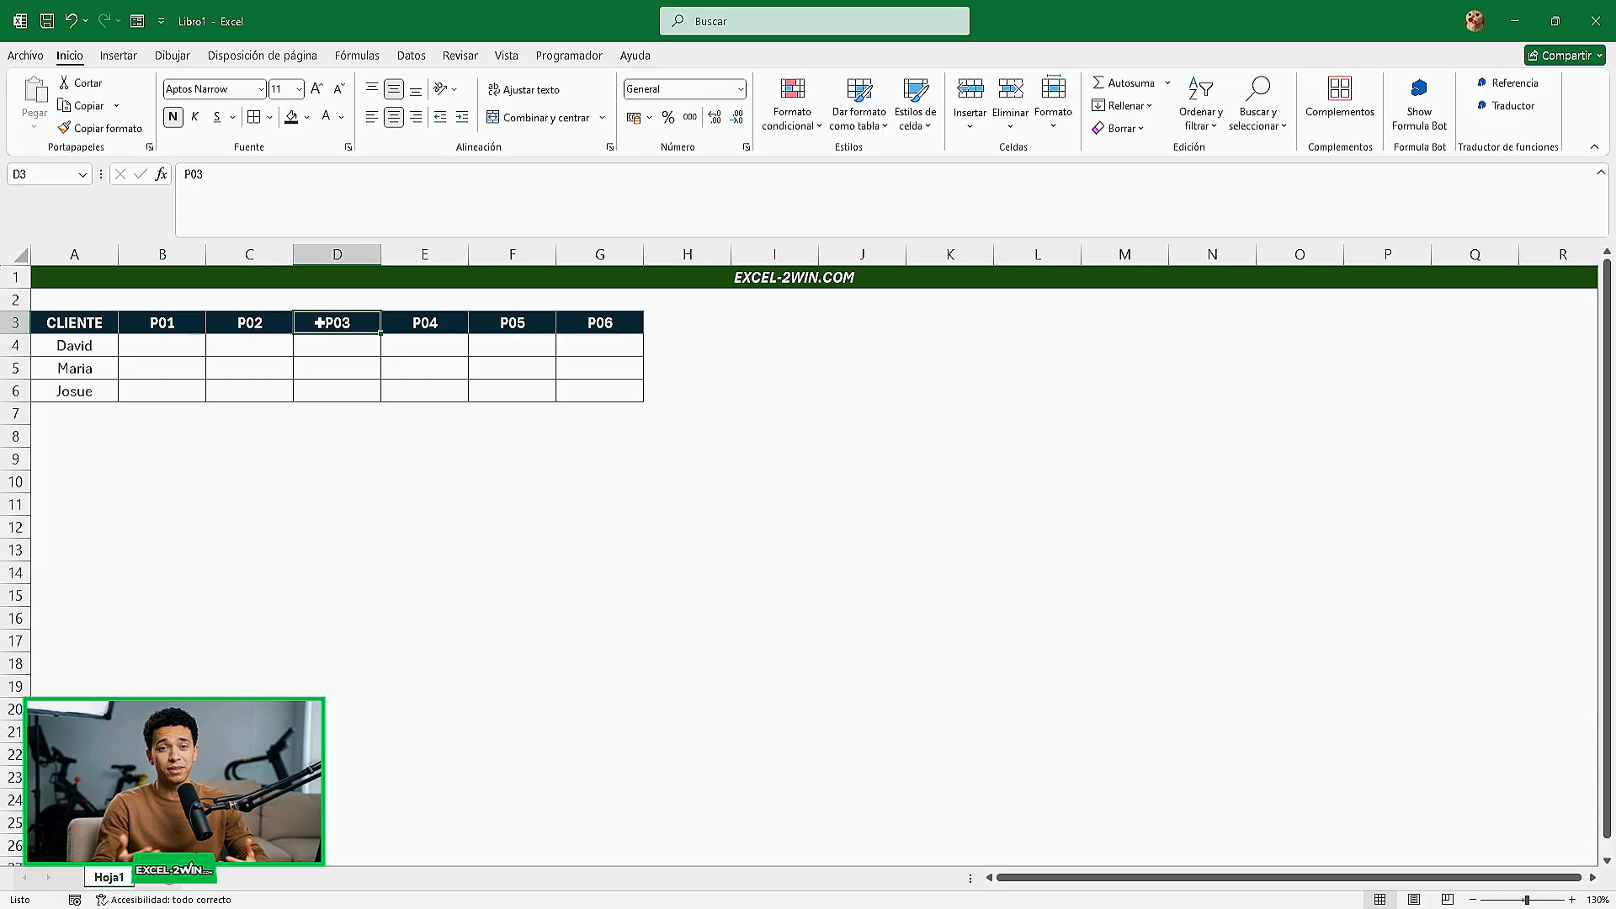
- Enter =ALEATORIO.ENTRE(200;800) in B4 and fill it across the table's empty range B4:G6
click(173, 349)
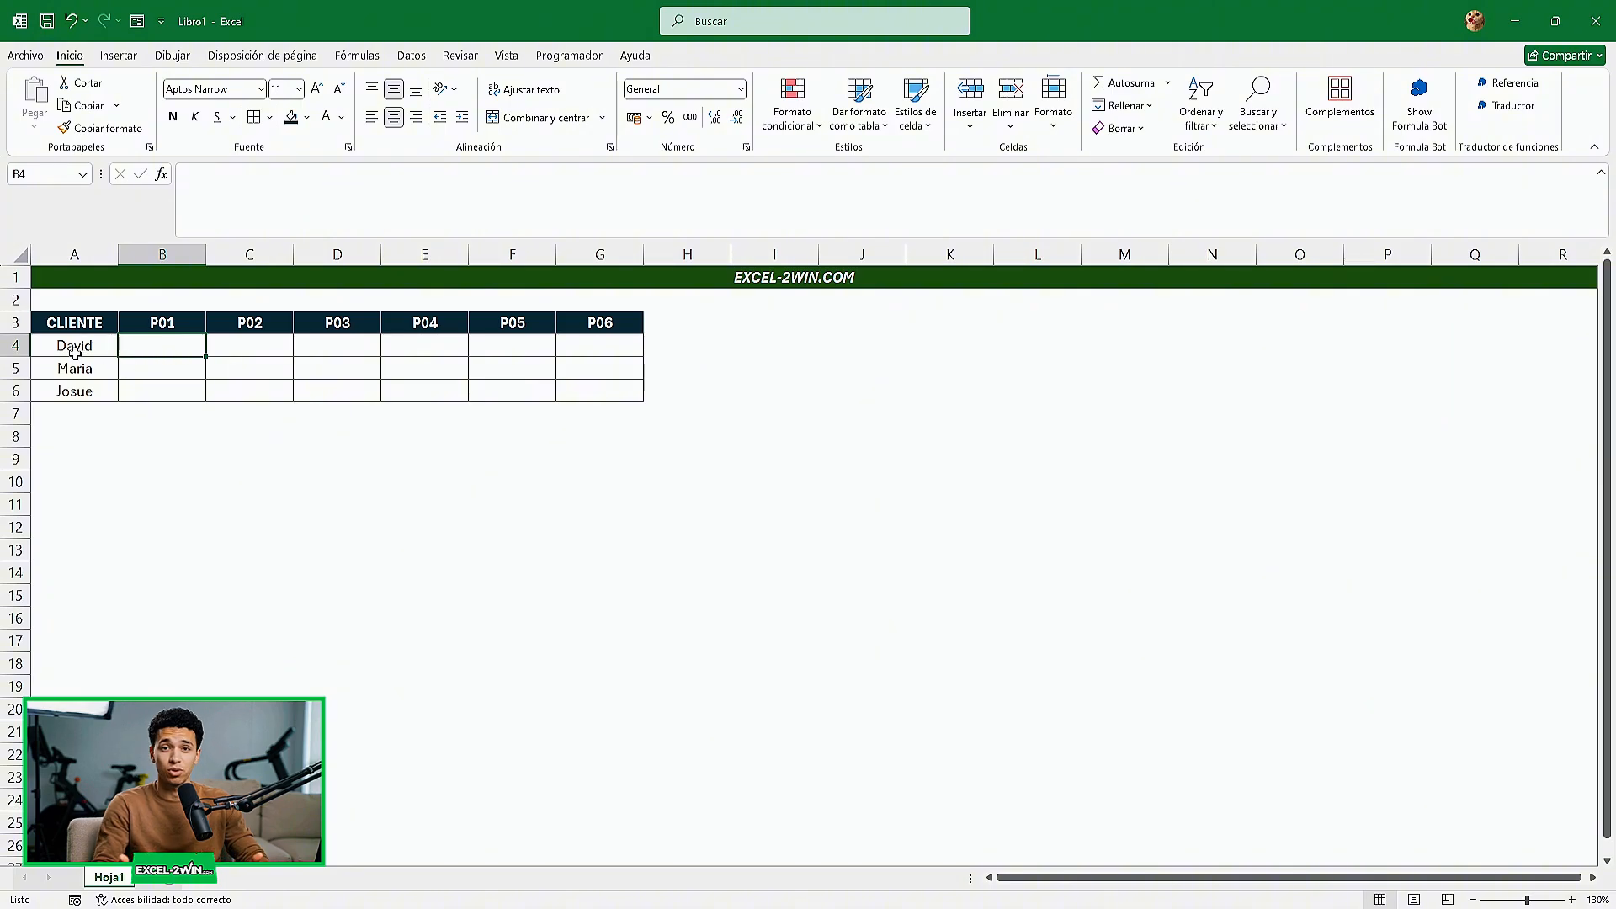
text(=ale)
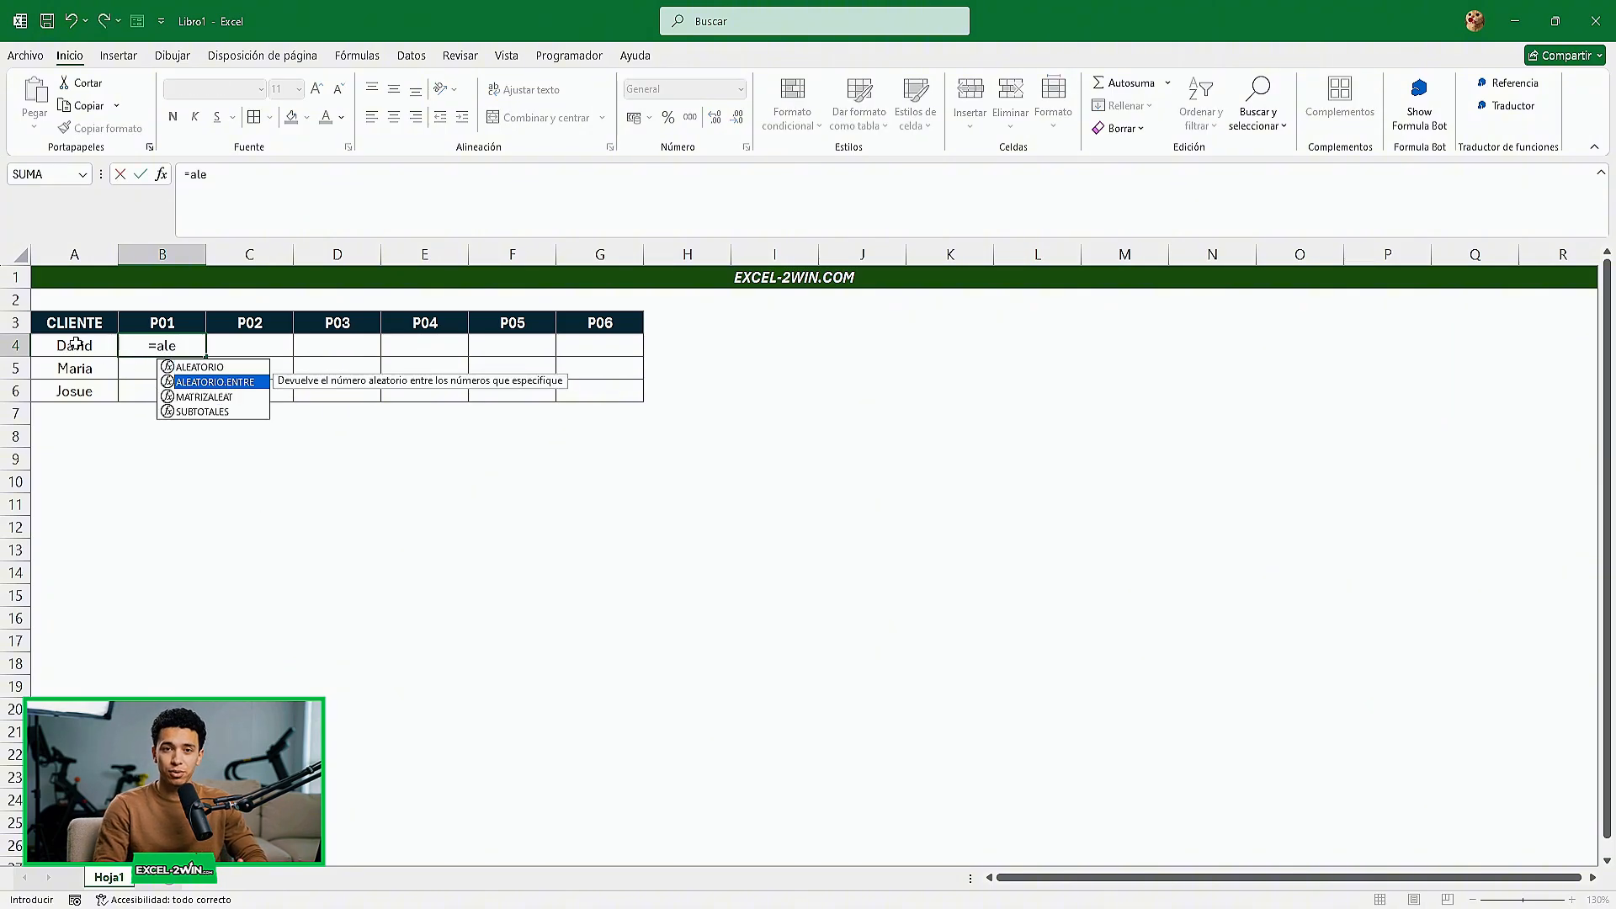
key(Tab)
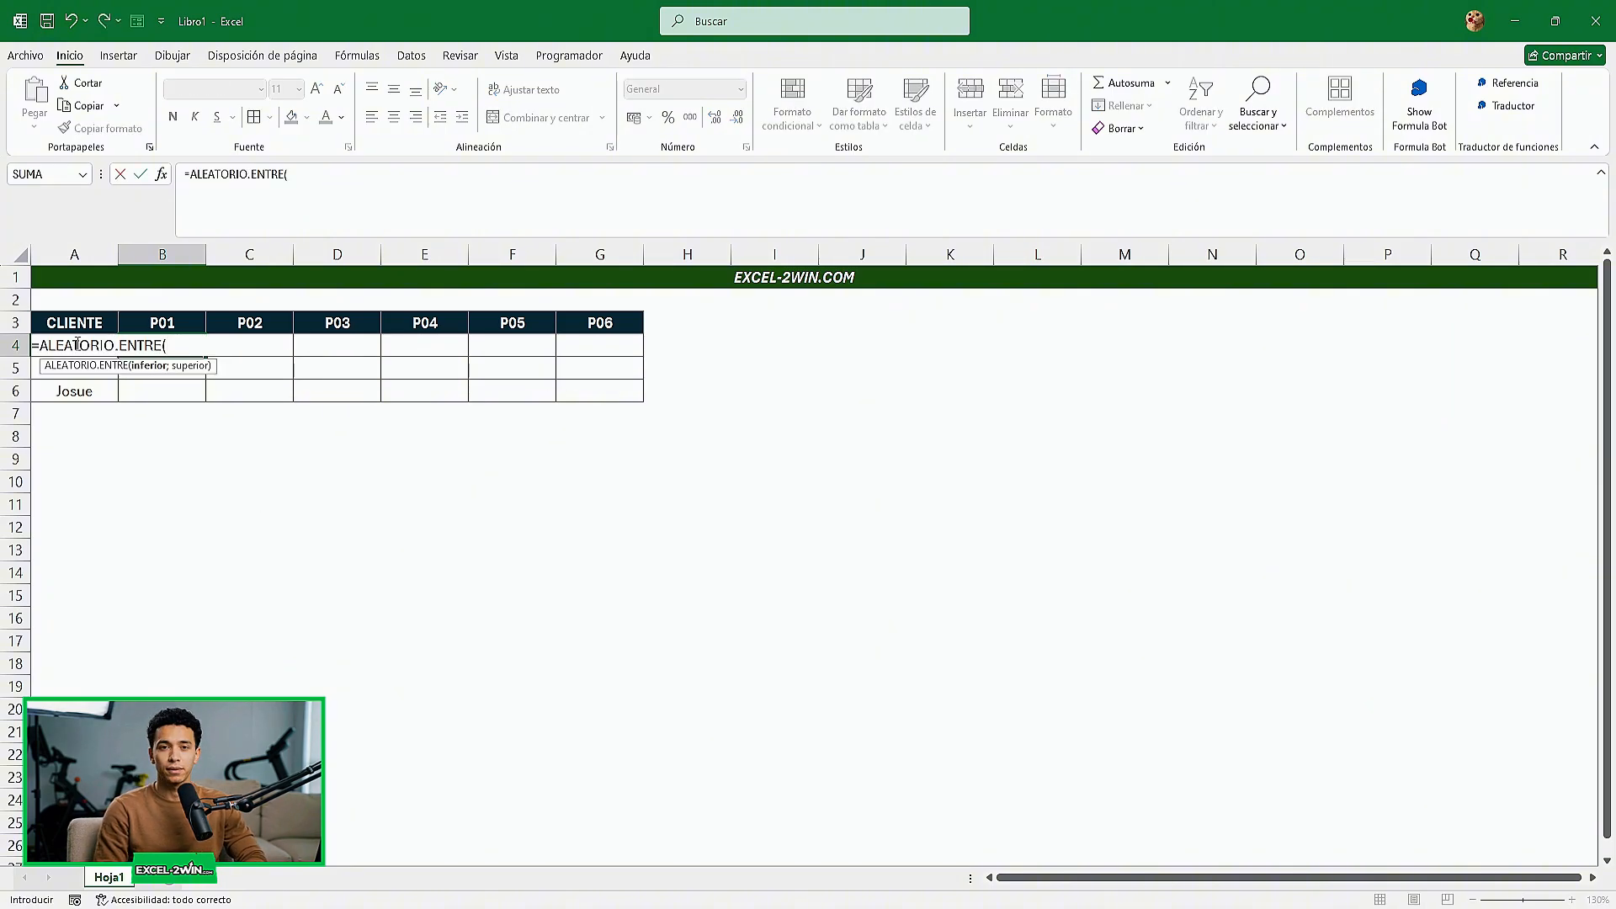
text(200)
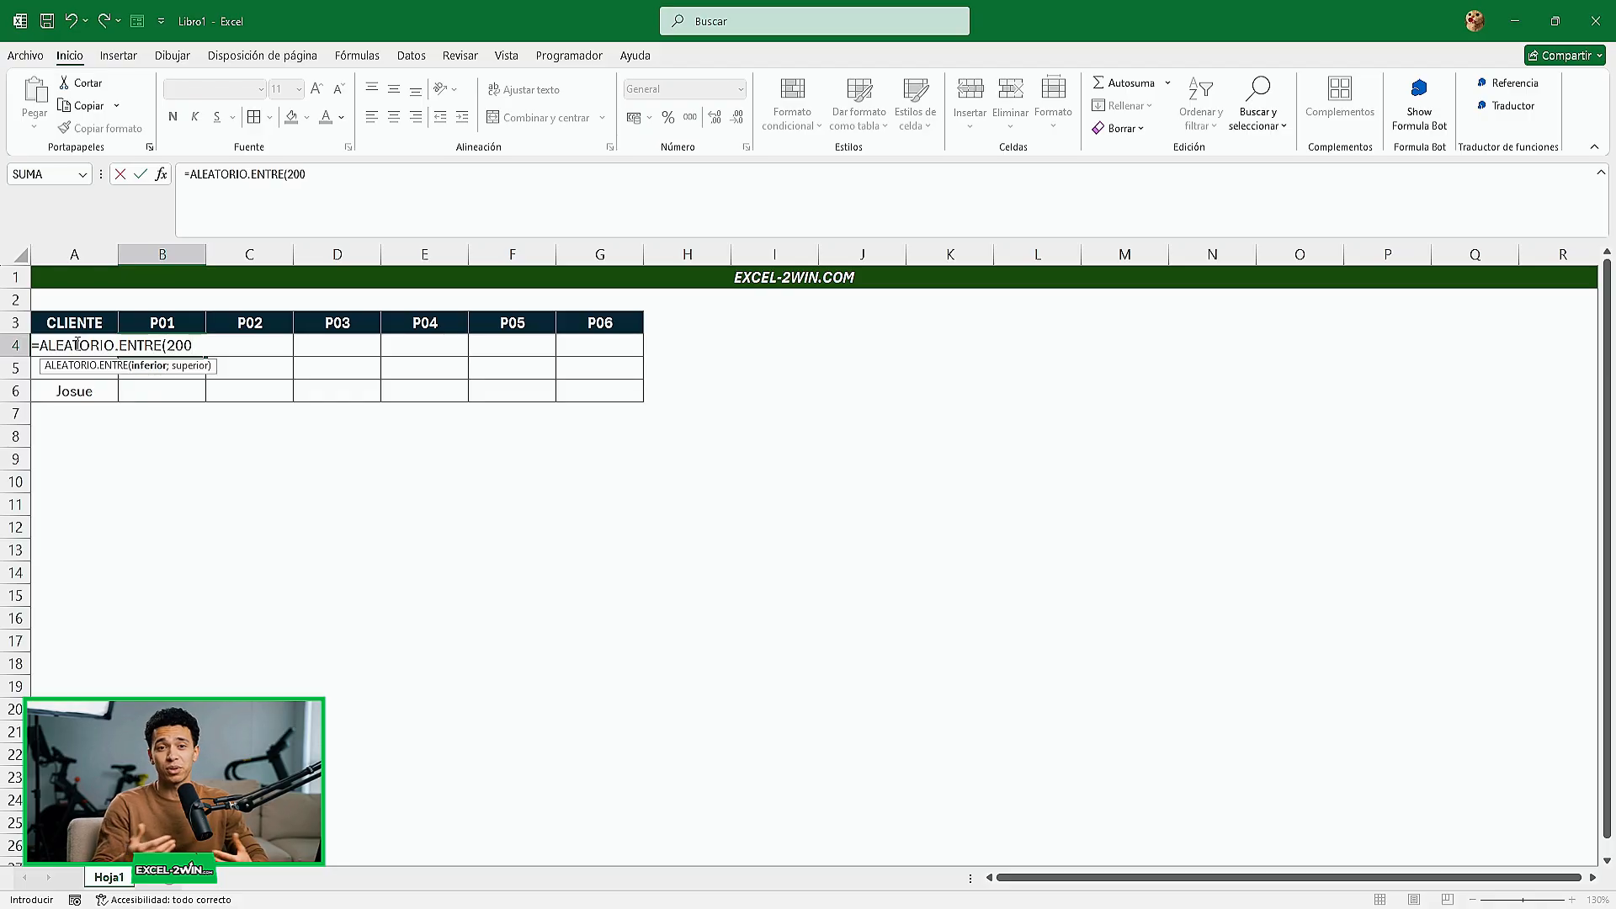
text(;)
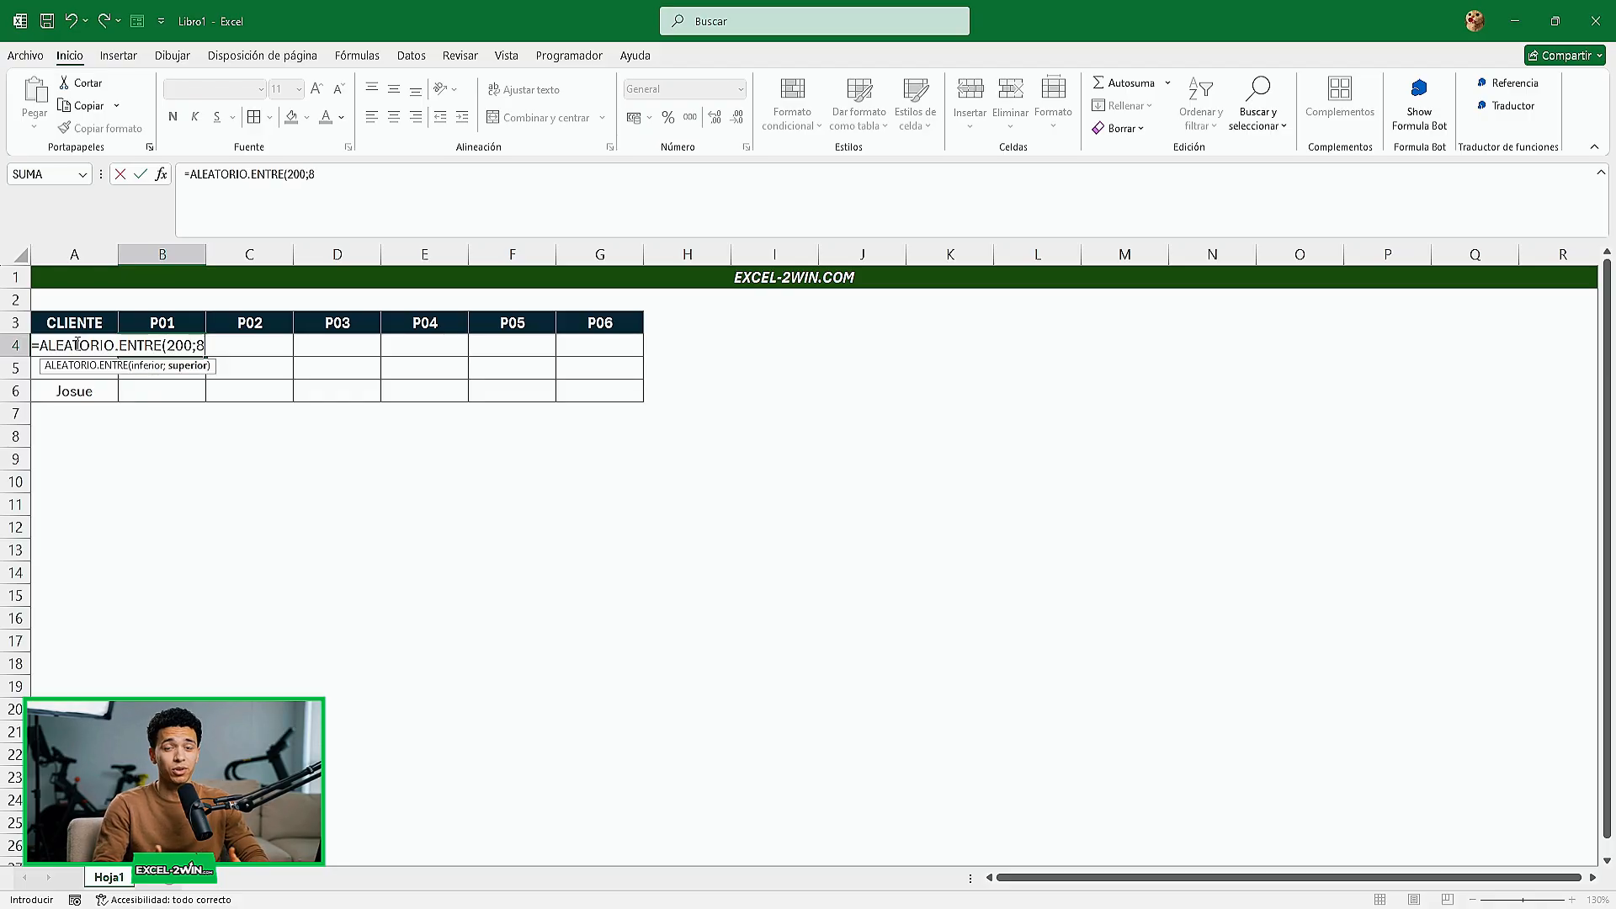
text(800))
key(Return)
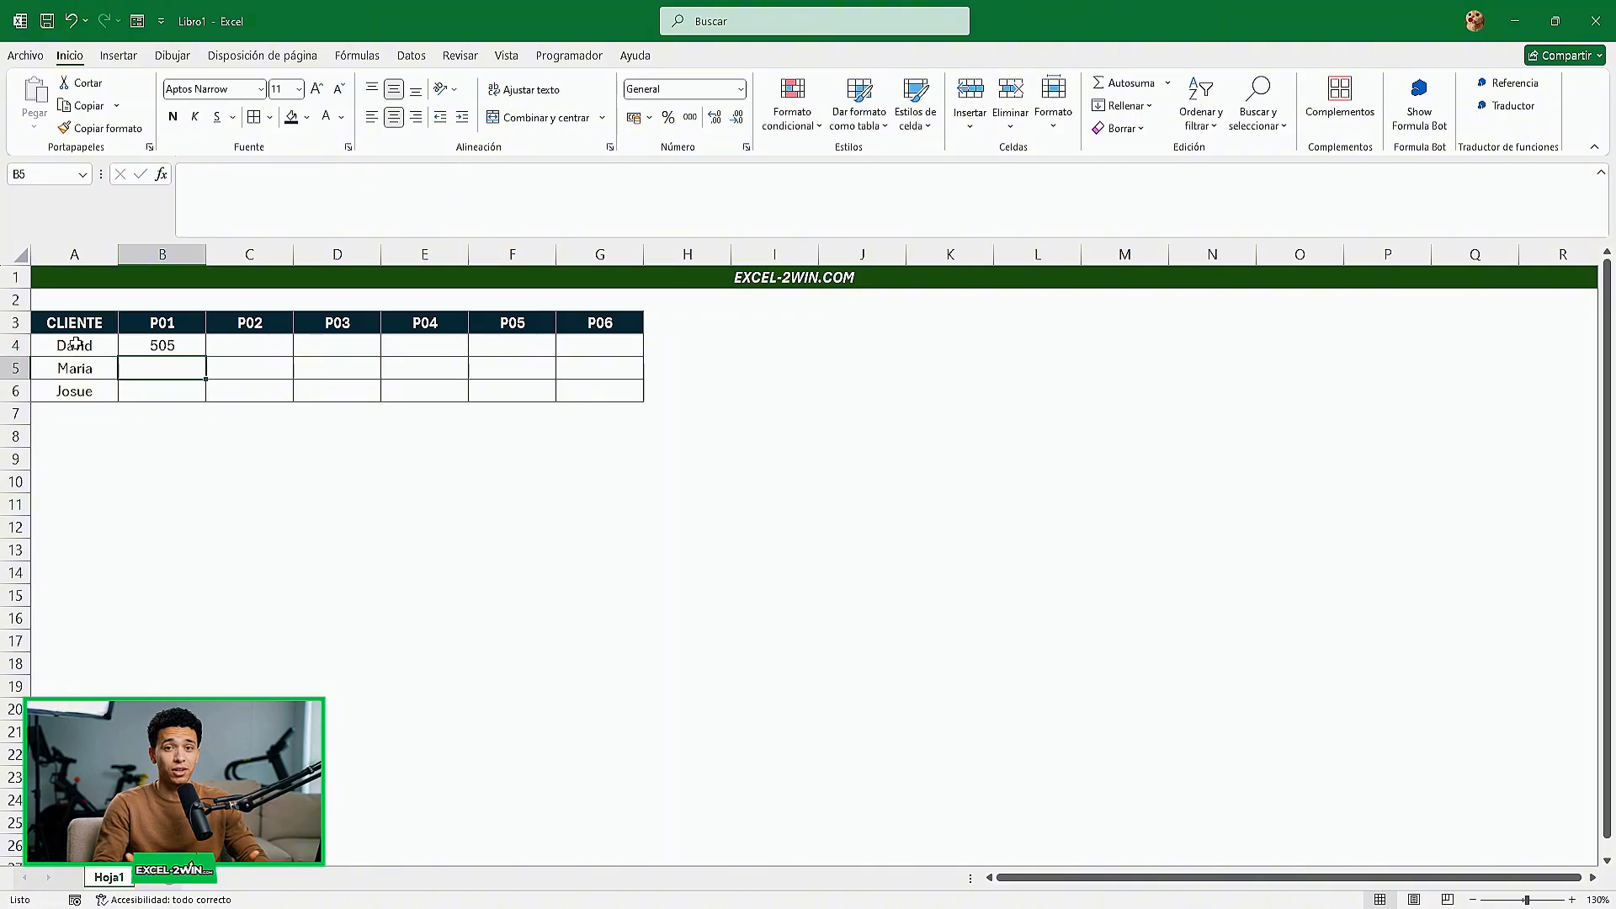
click(192, 347)
drag(204, 355, 644, 393)
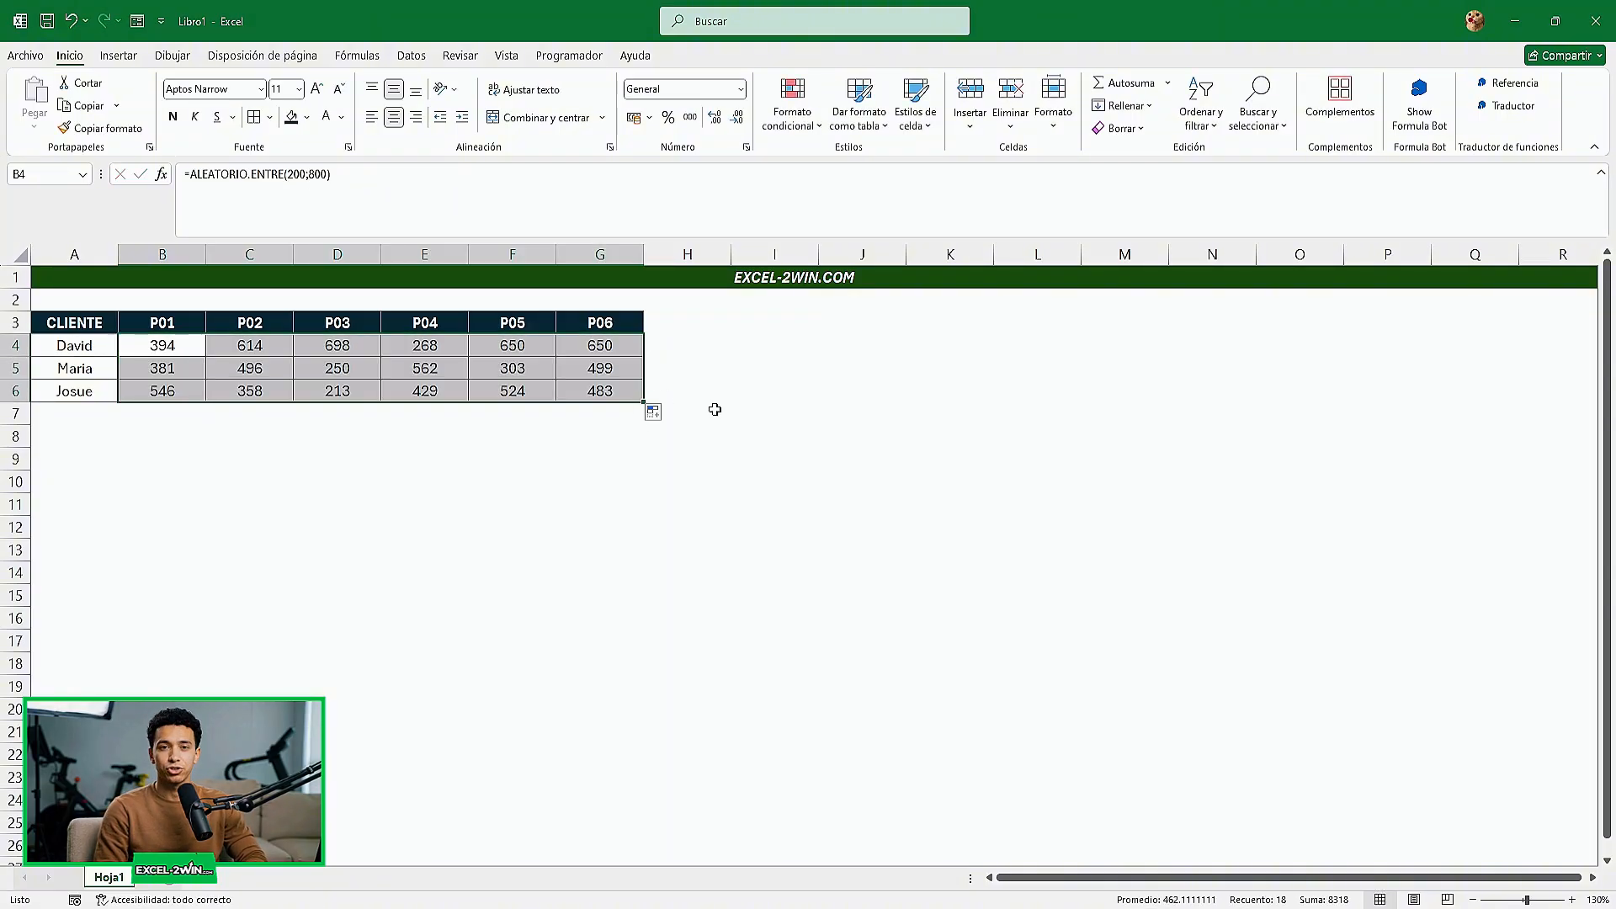
- Recalculate the table's random values several times by re-entering the empty cell N11
click(1228, 509)
key(Return)
double_click(1227, 511)
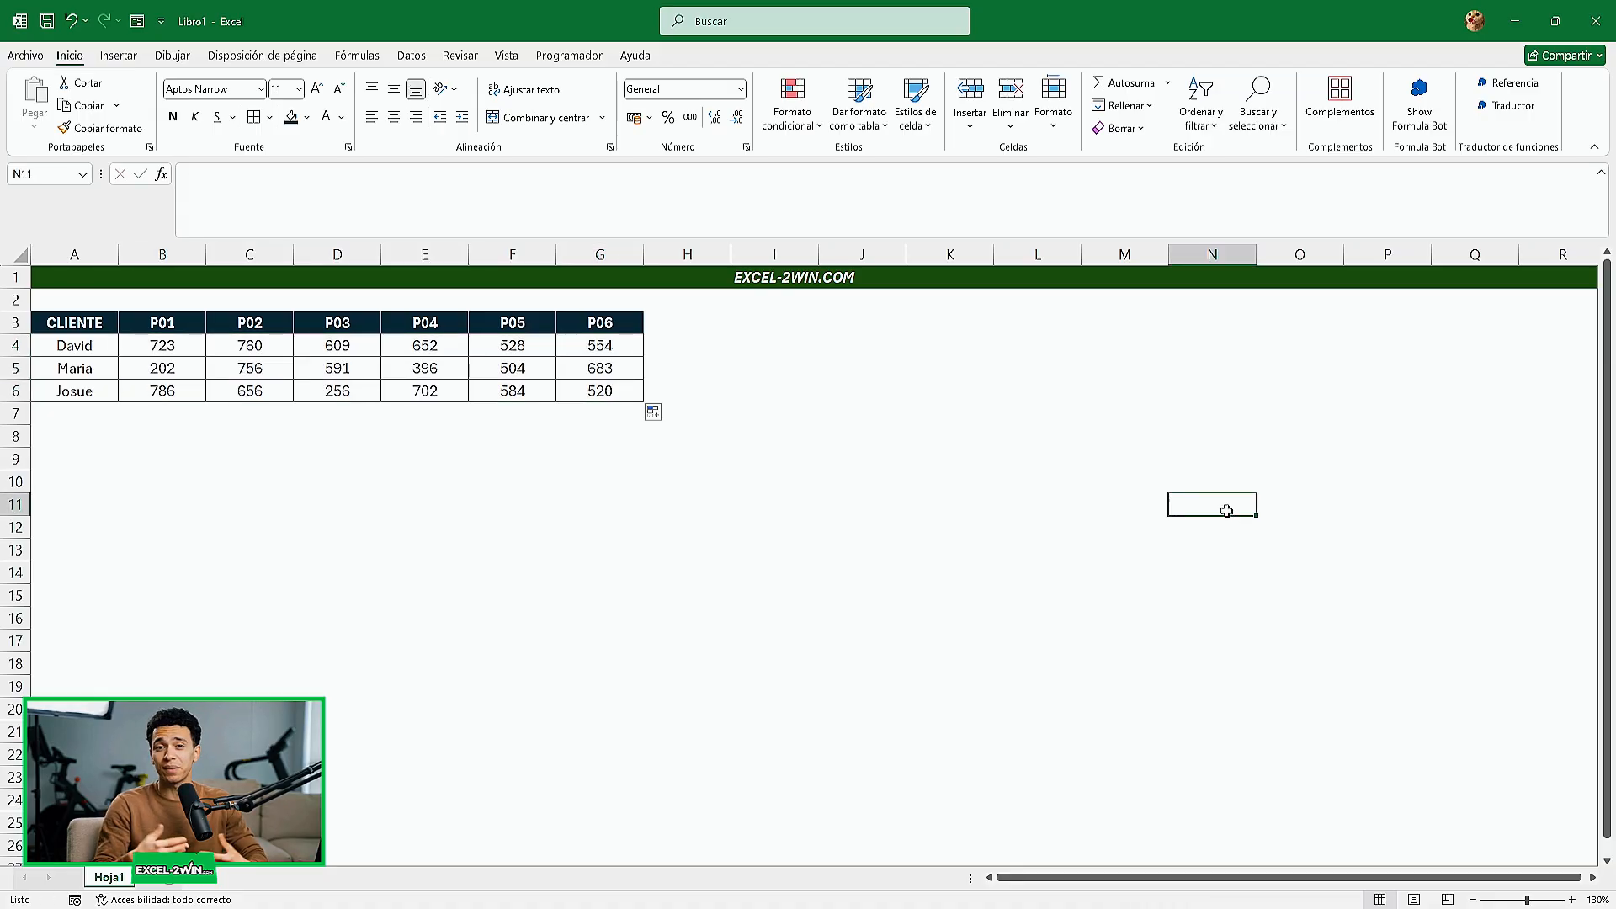
key(Return)
double_click(1227, 511)
key(Return)
click(1226, 511)
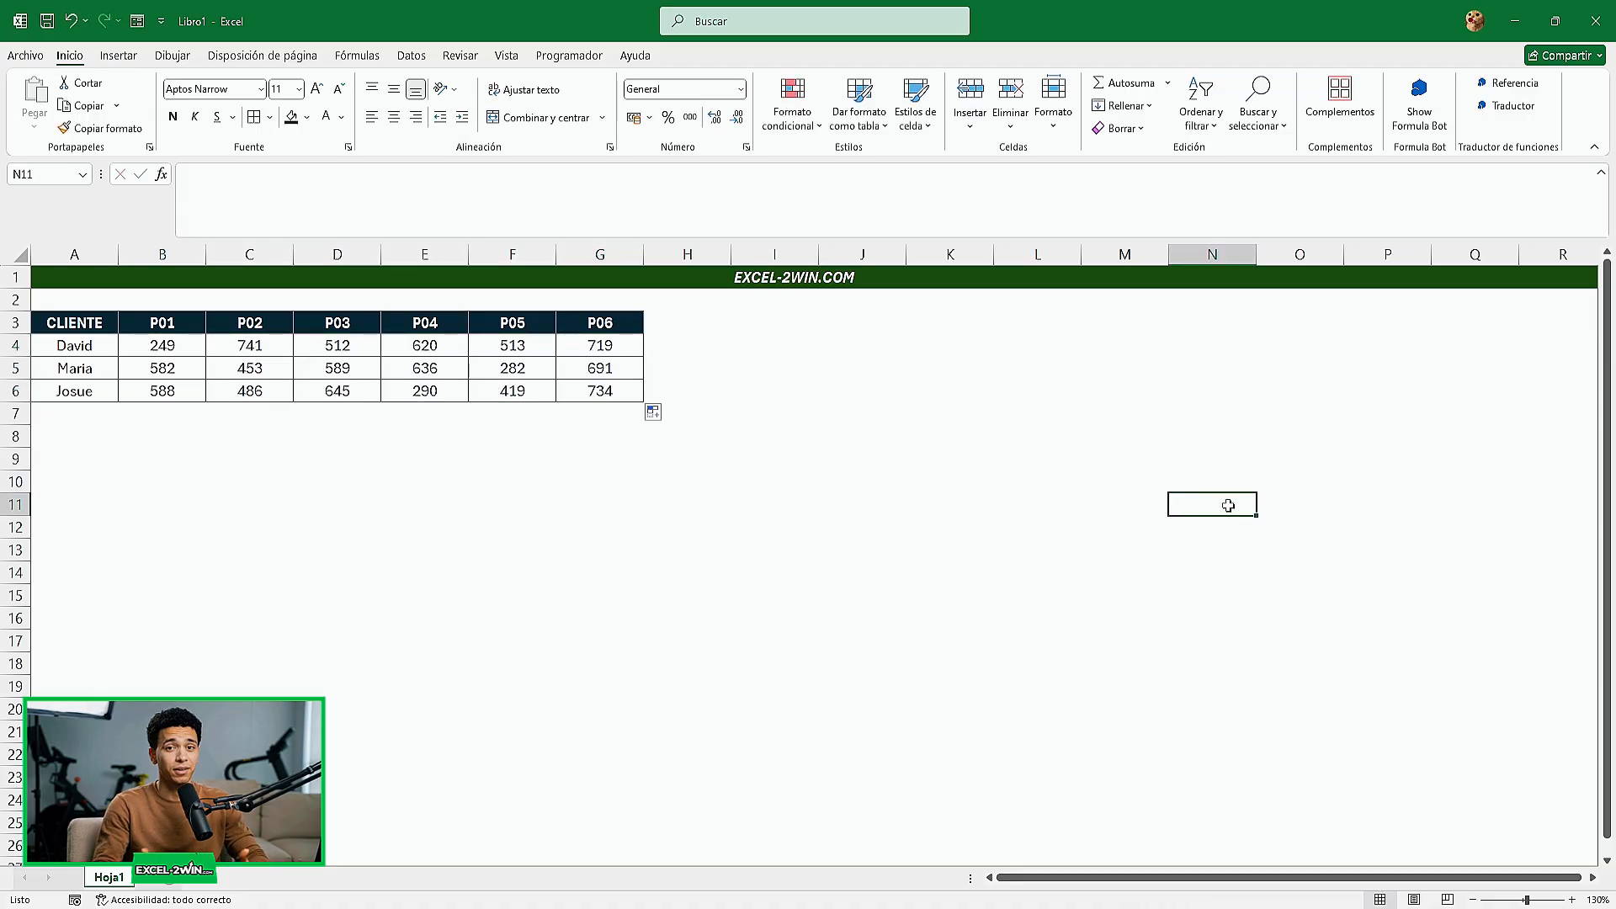
double_click(1228, 505)
key(Return)
double_click(1228, 505)
key(Return)
double_click(1228, 505)
key(Return)
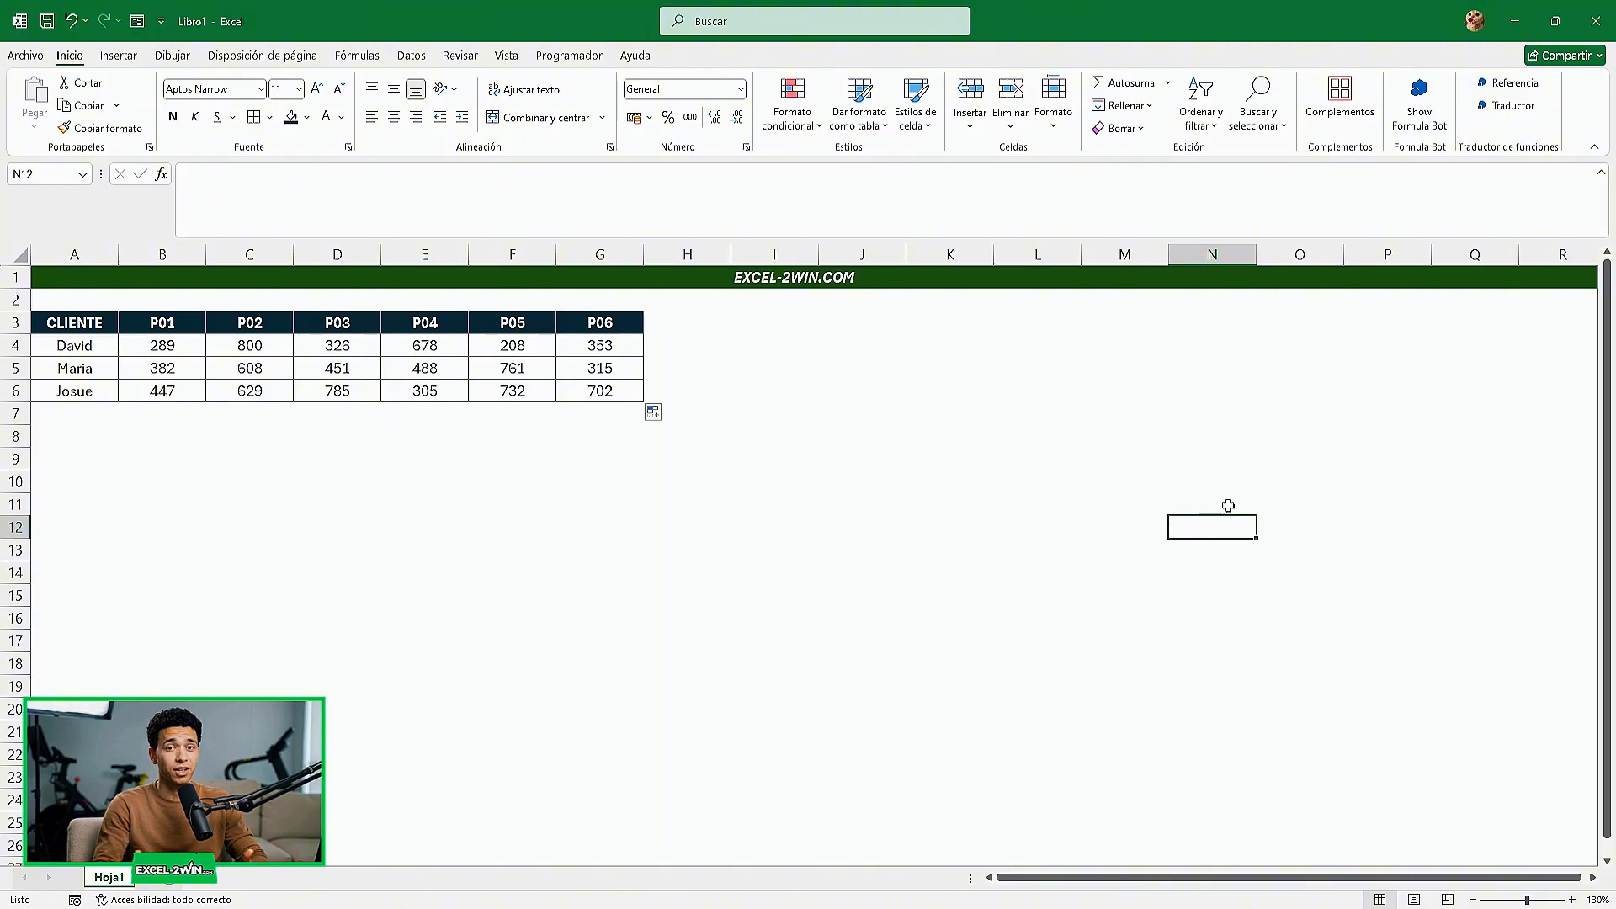
double_click(1228, 505)
key(Return)
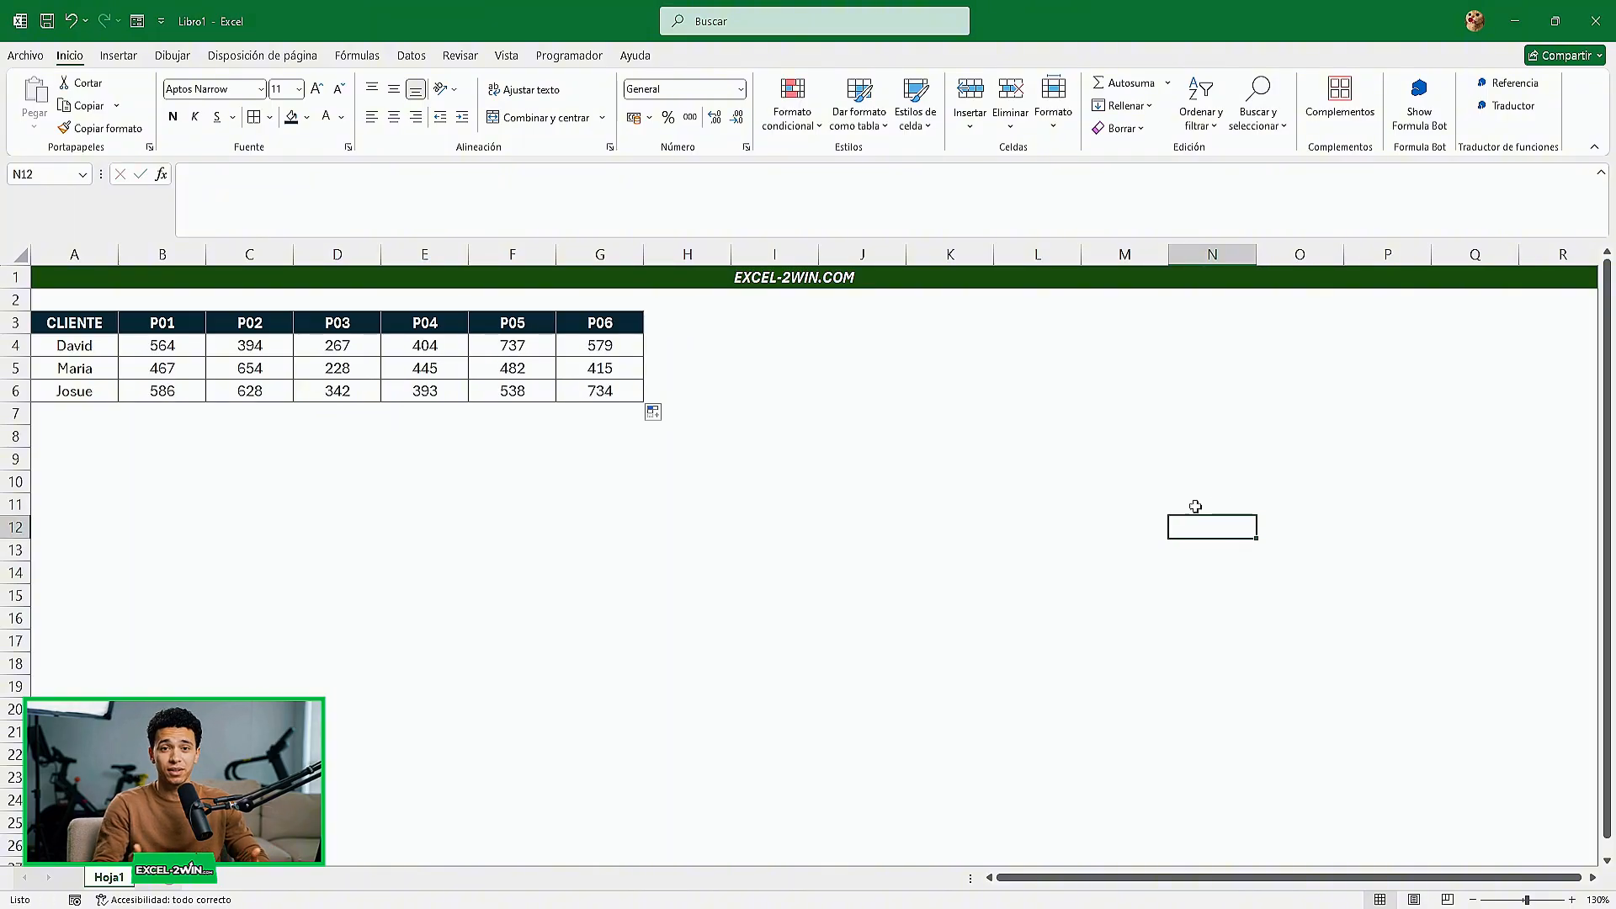
click(498, 488)
click(953, 548)
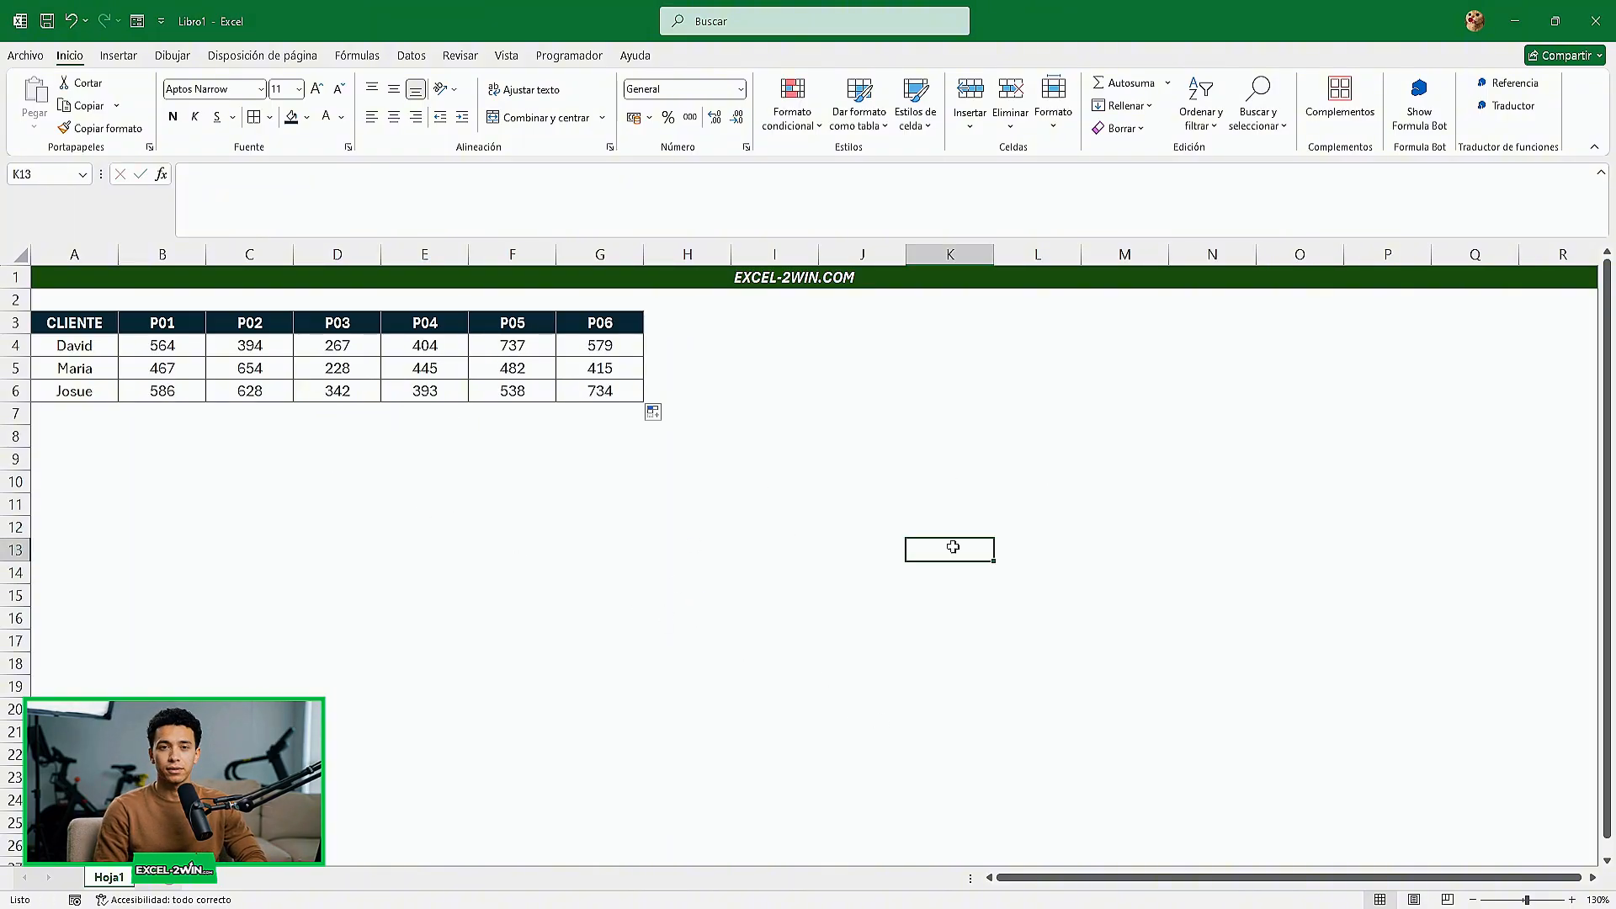
click(857, 437)
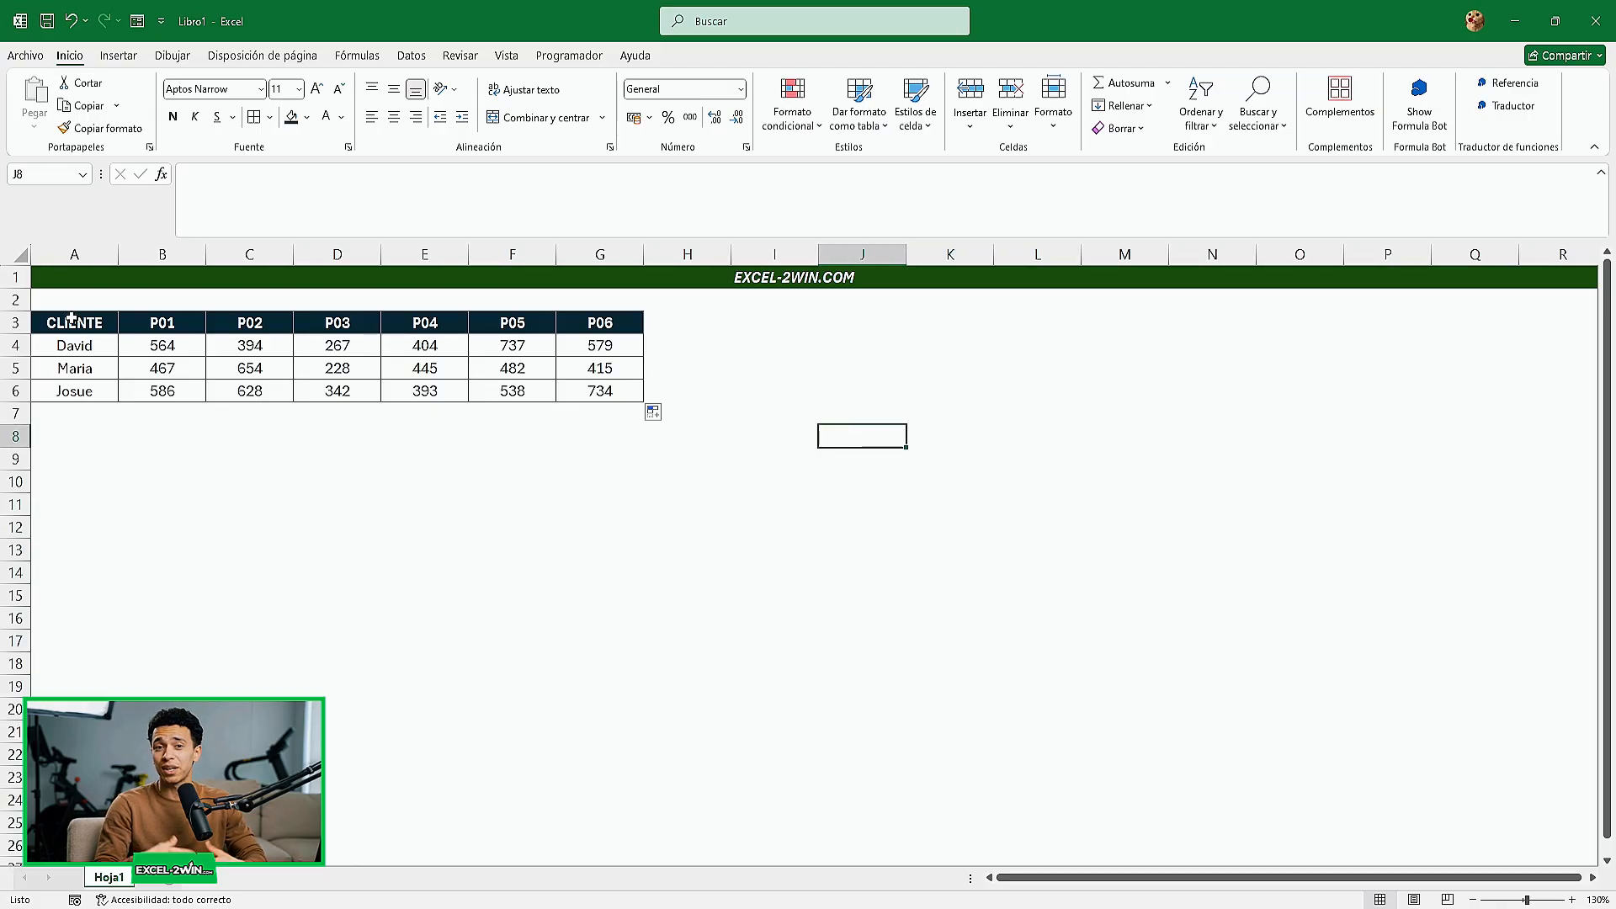
- Insert a basic Líneas chart from A3:G6, with P01 to P06 on the horizontal axis and one line per client
drag(71, 318, 593, 394)
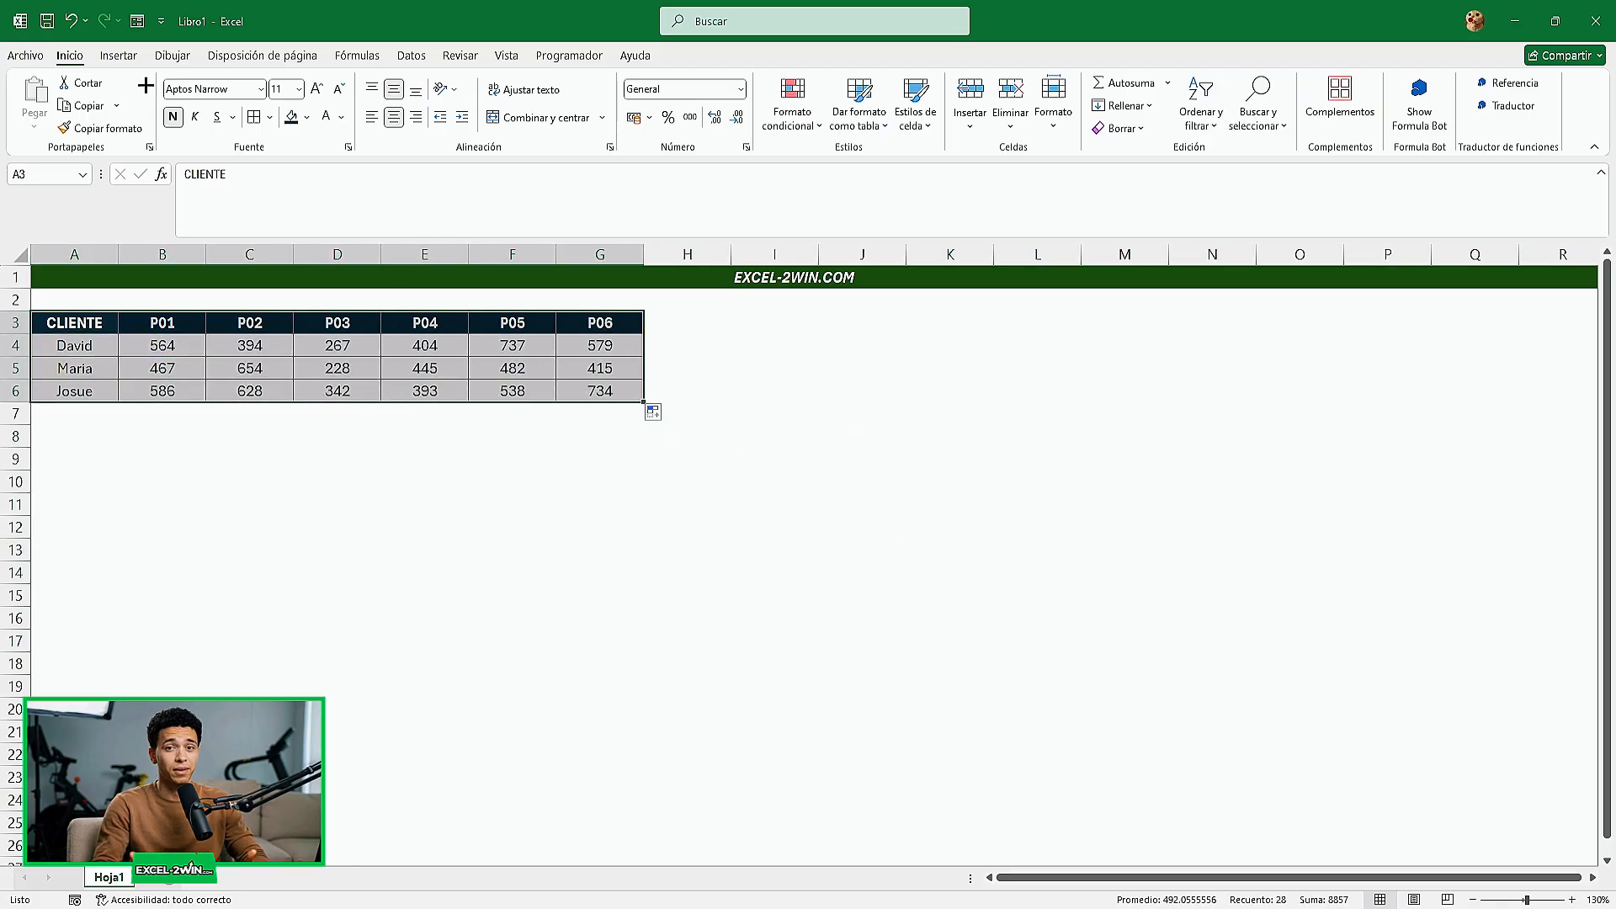
click(125, 61)
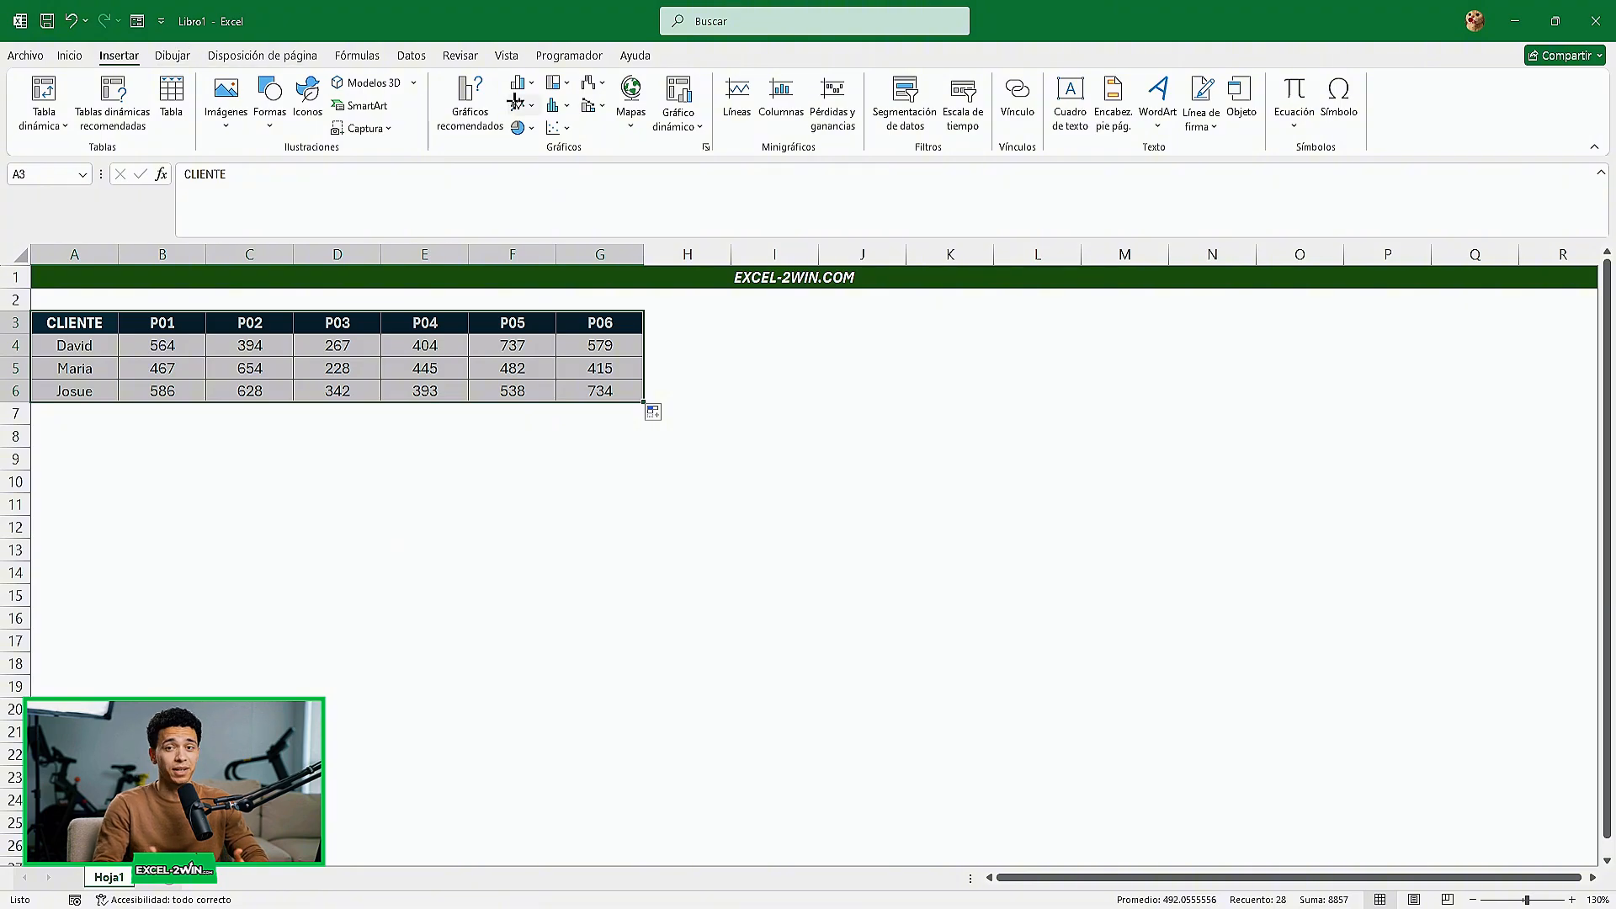
click(485, 114)
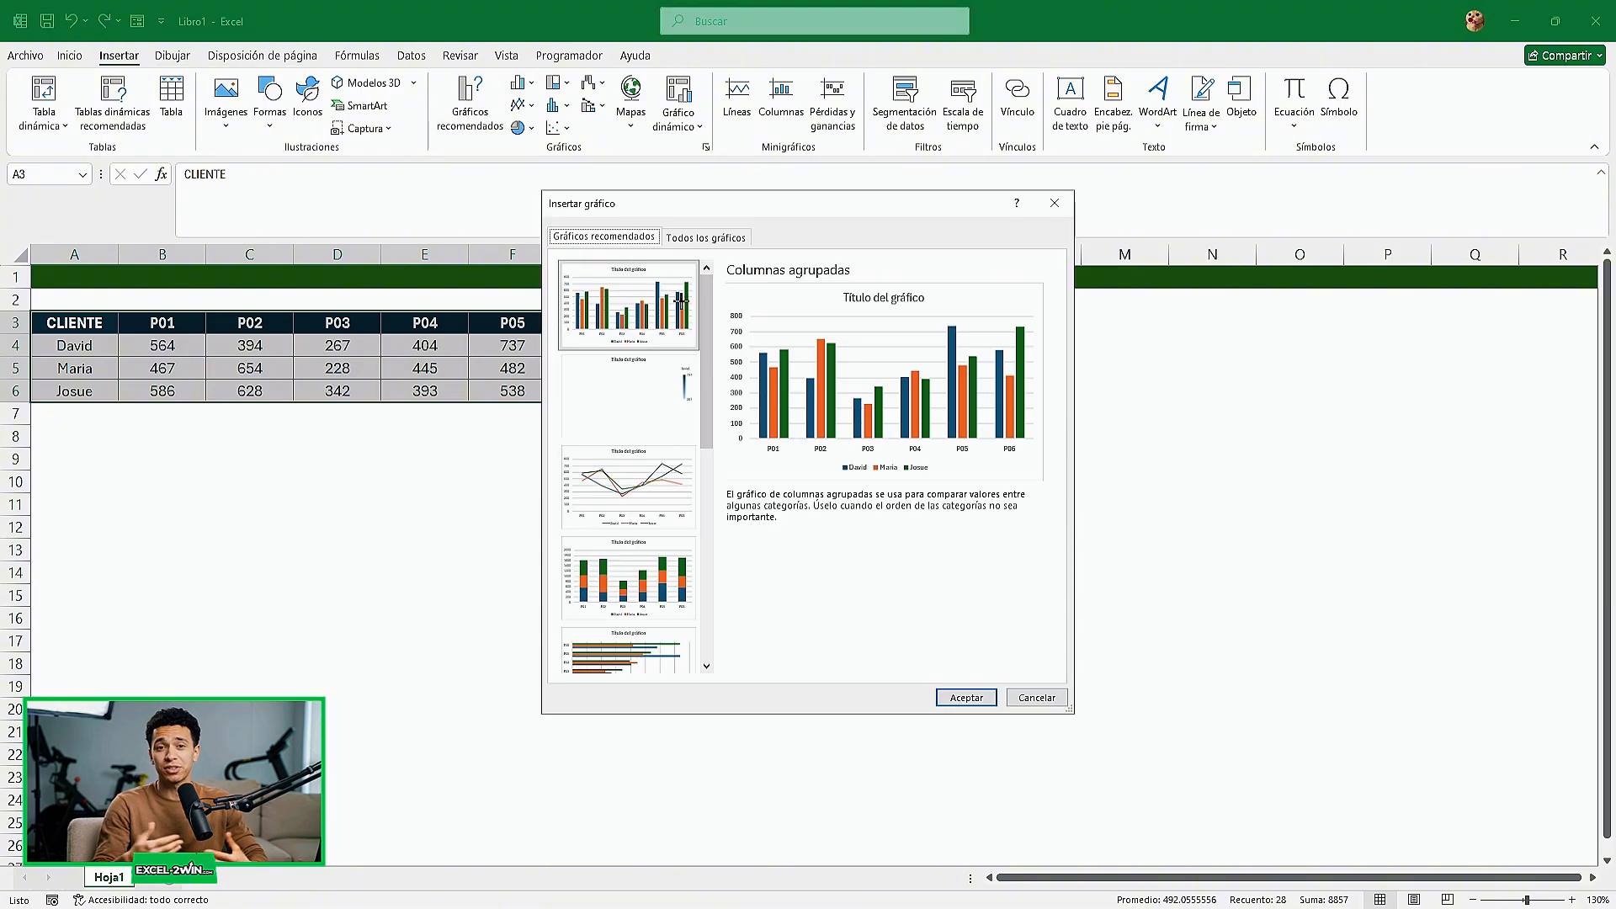
scroll(692, 383, down, 8)
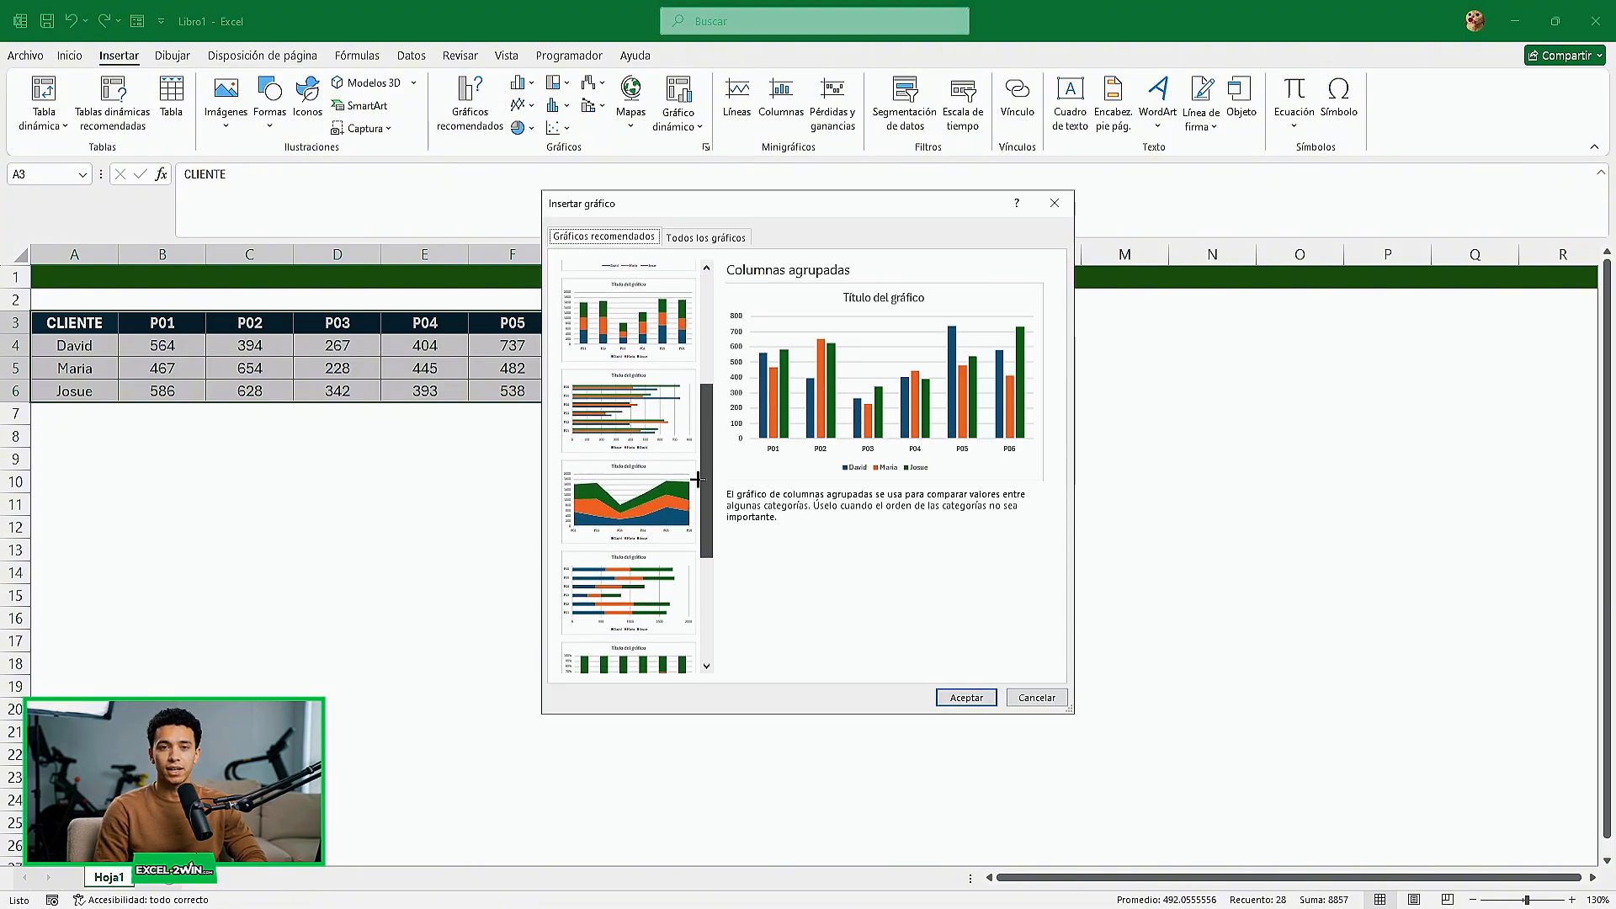
scroll(694, 589, up, 8)
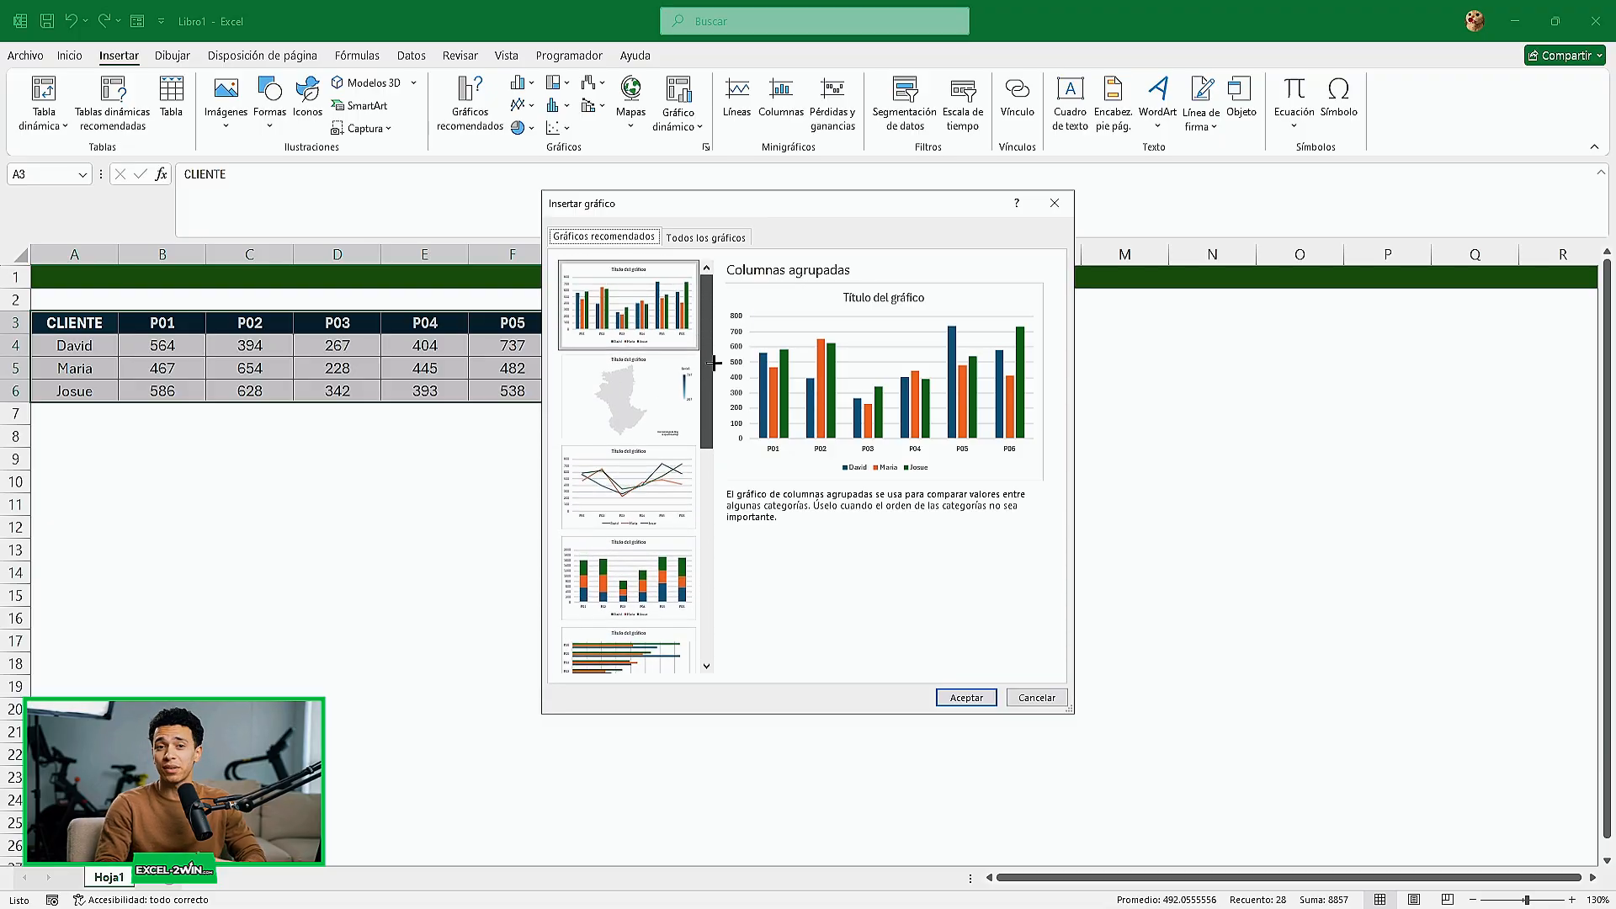
click(642, 477)
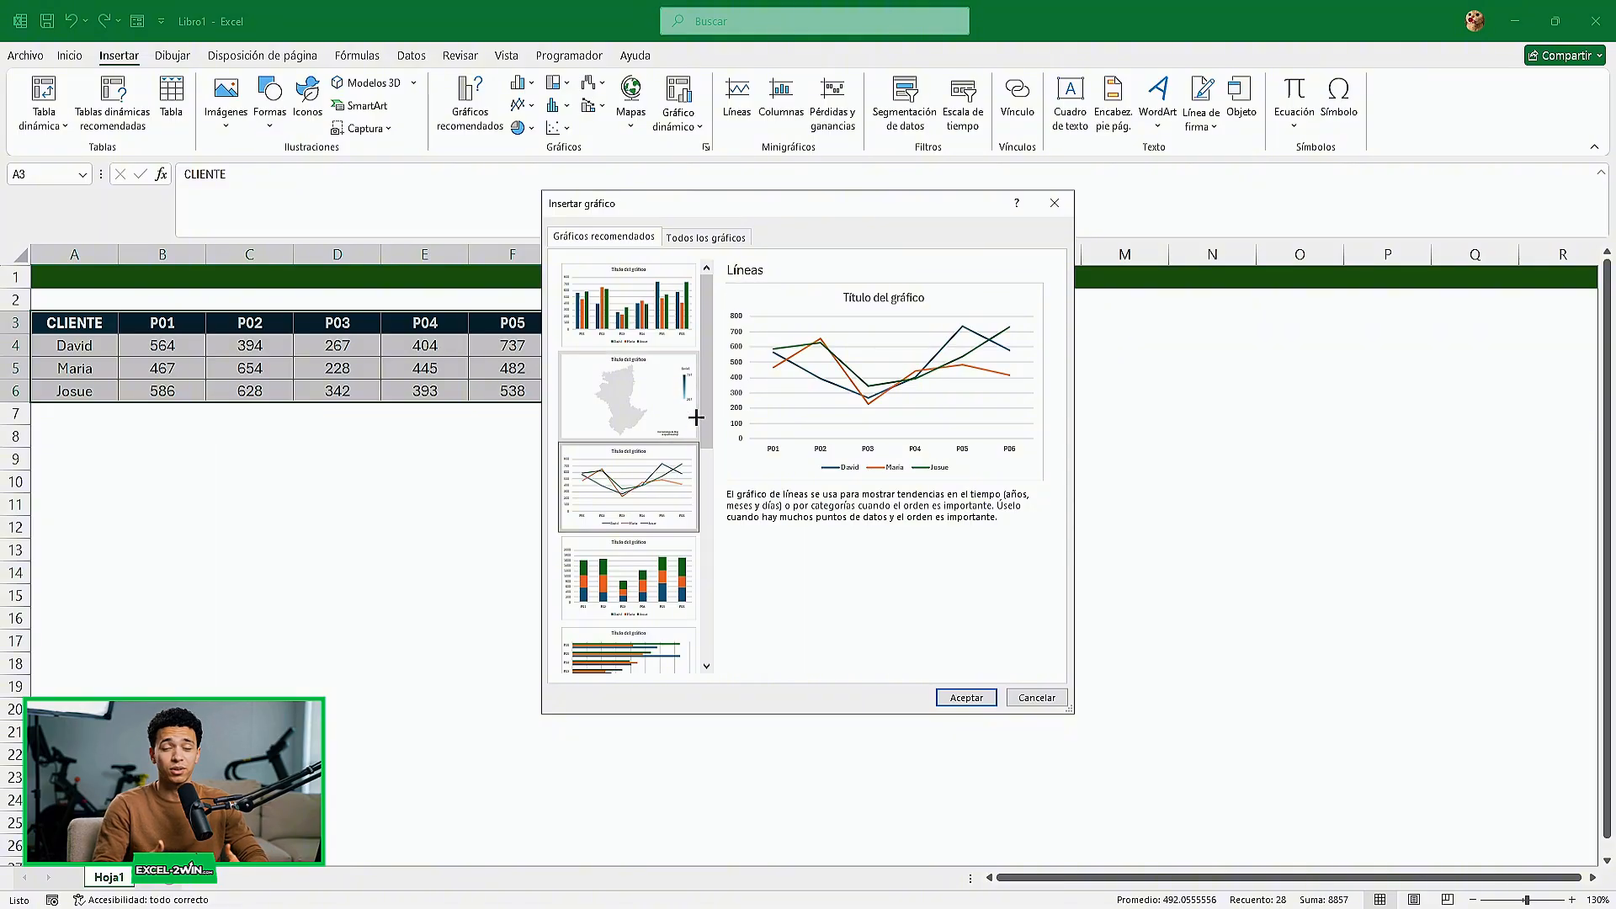
scroll(698, 383, down, 6)
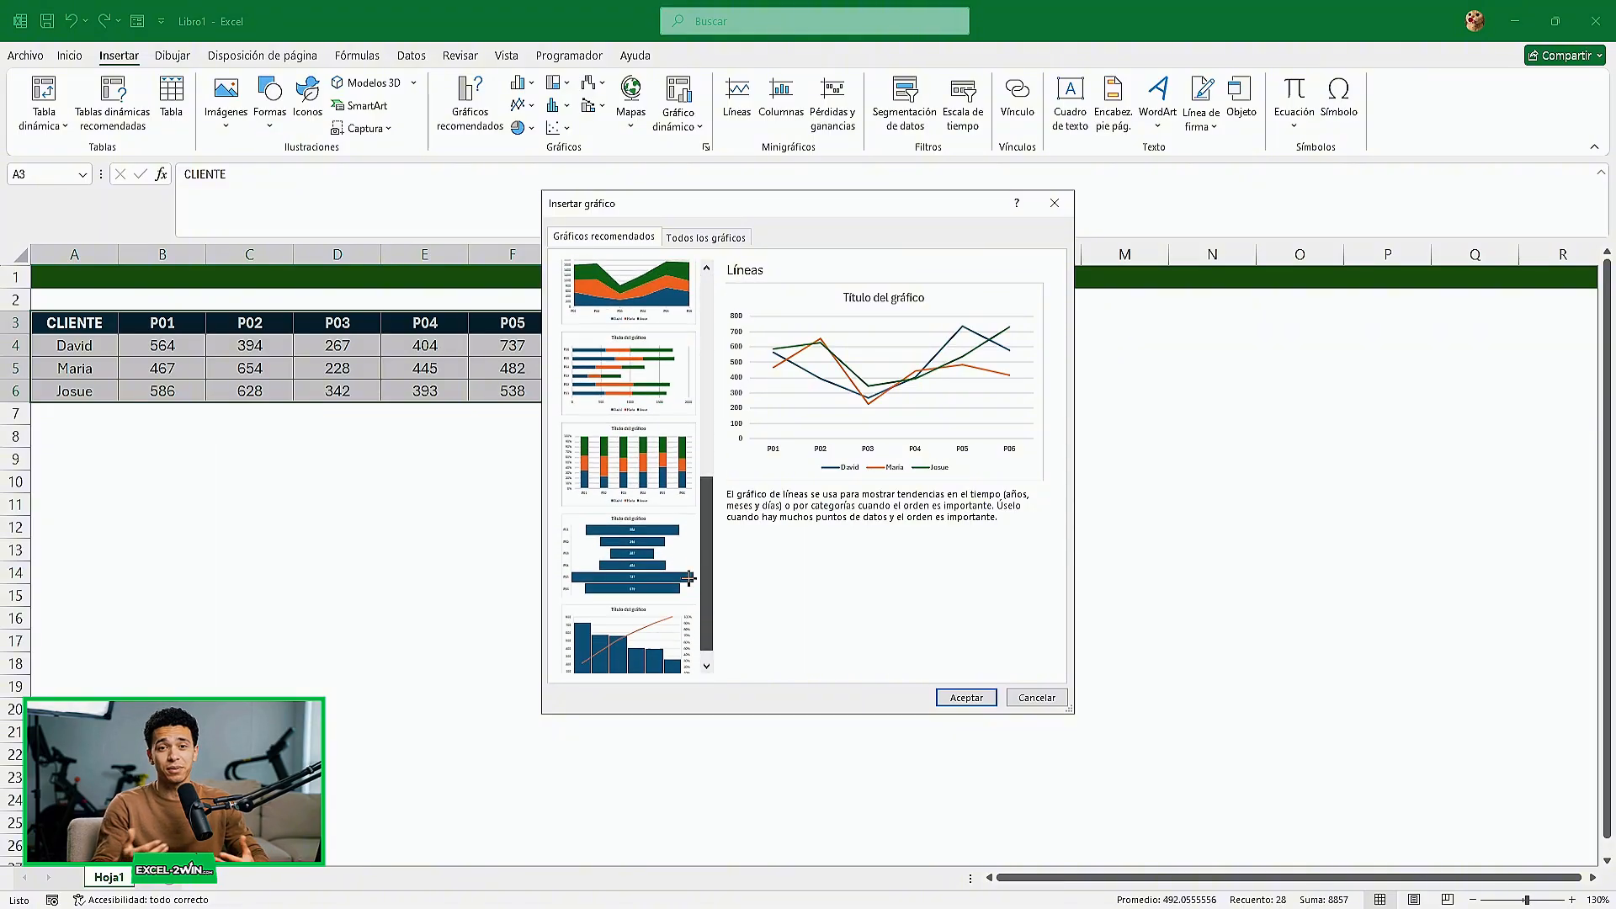
scroll(696, 353, up, 6)
click(725, 242)
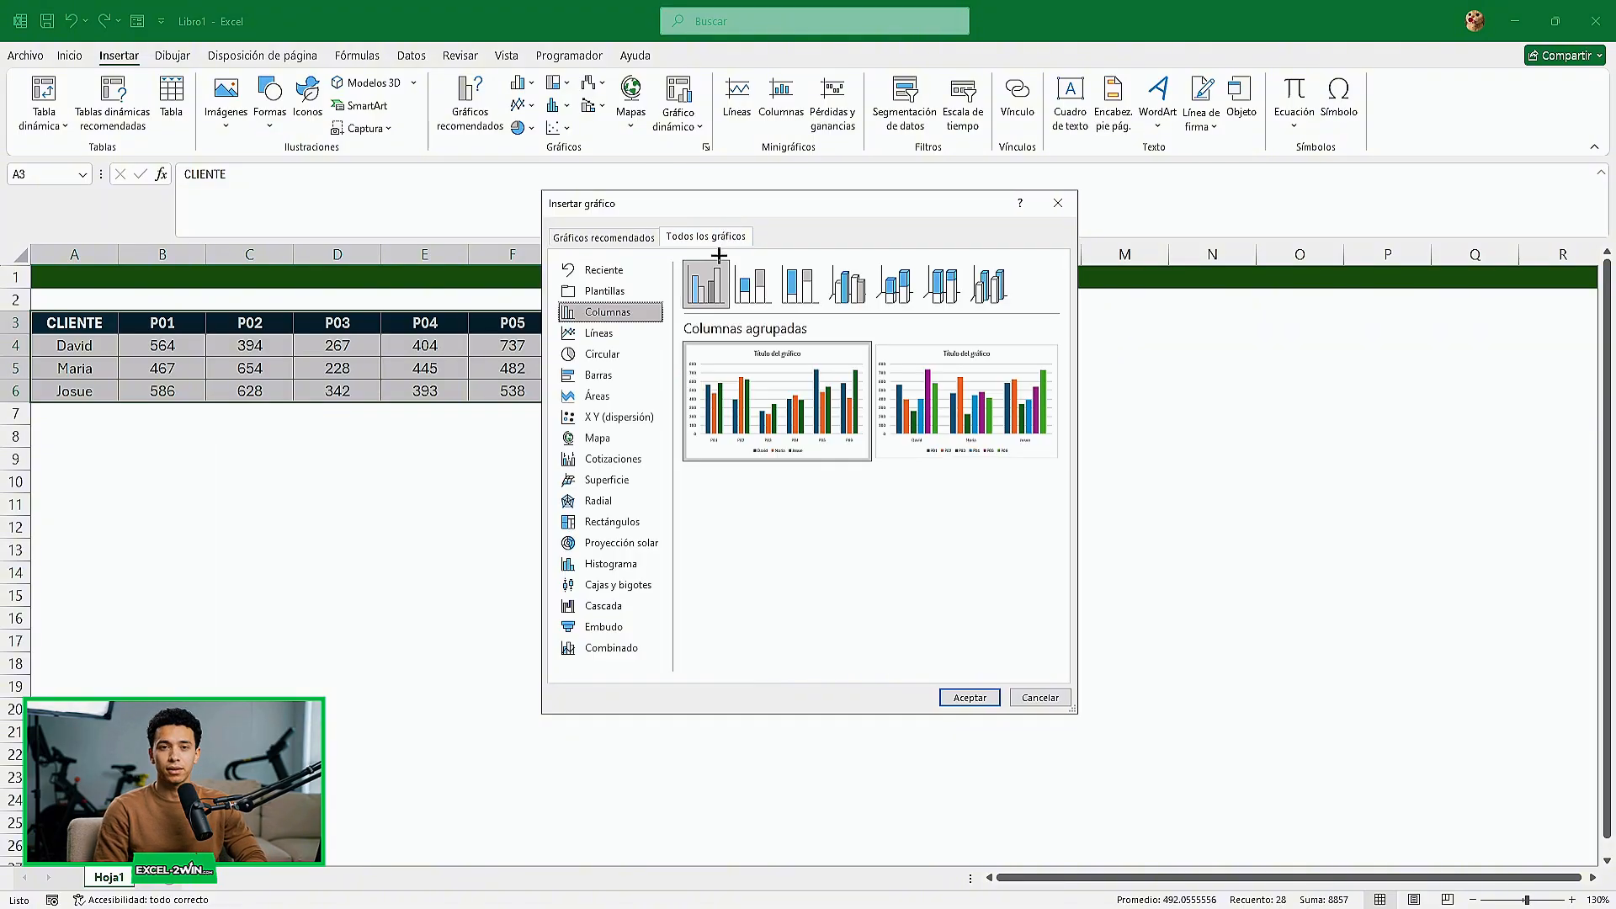
click(650, 334)
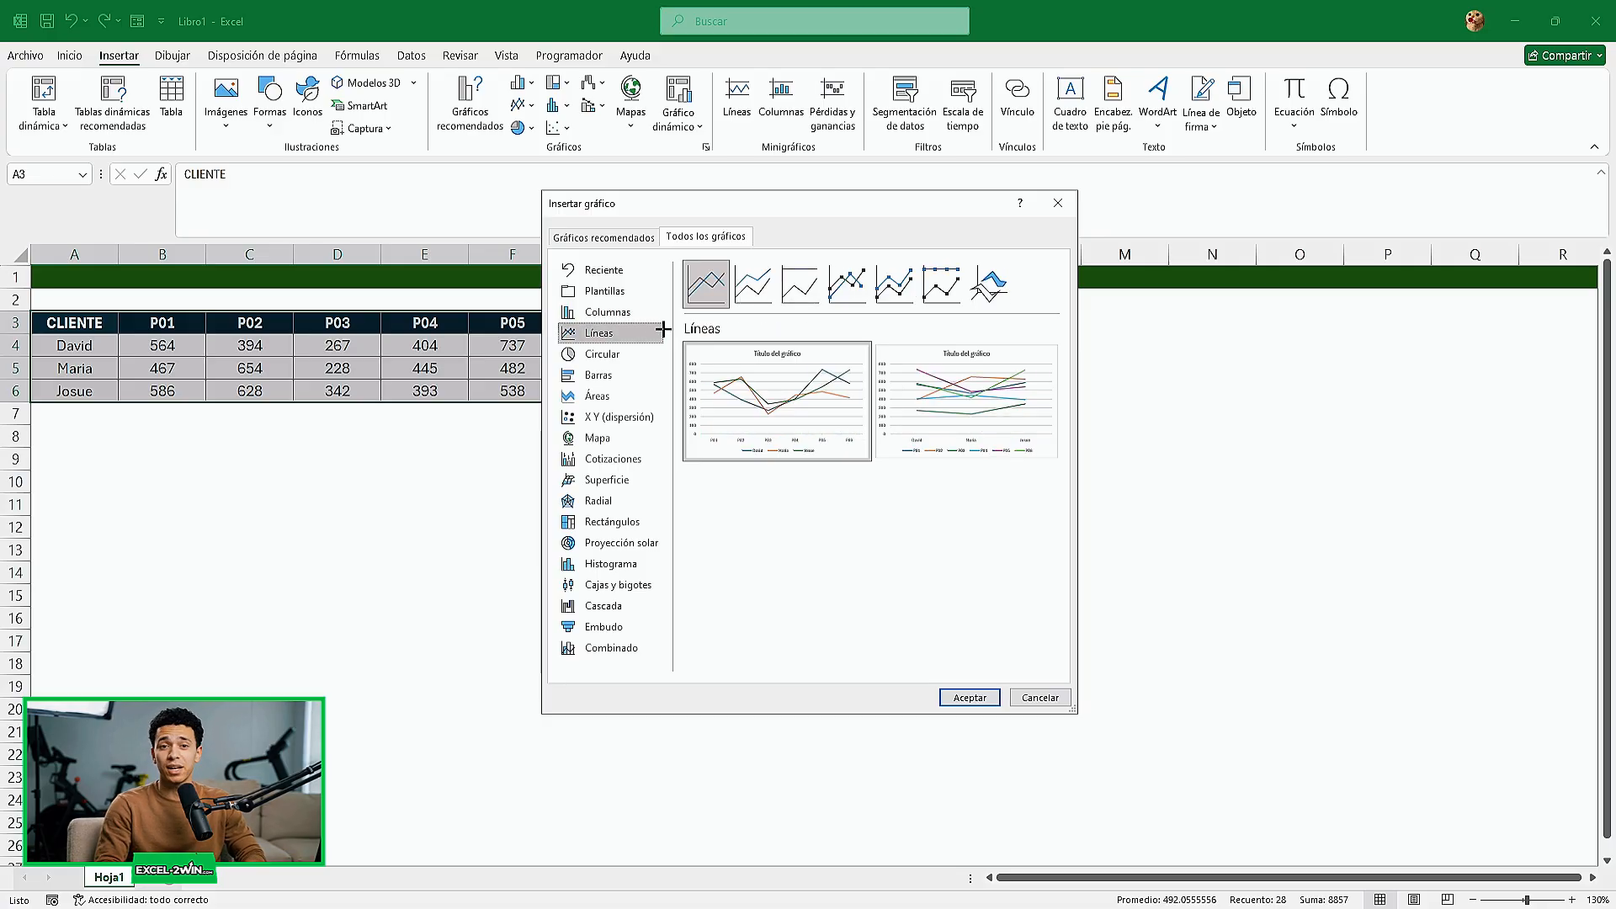
mouse_move(775, 370)
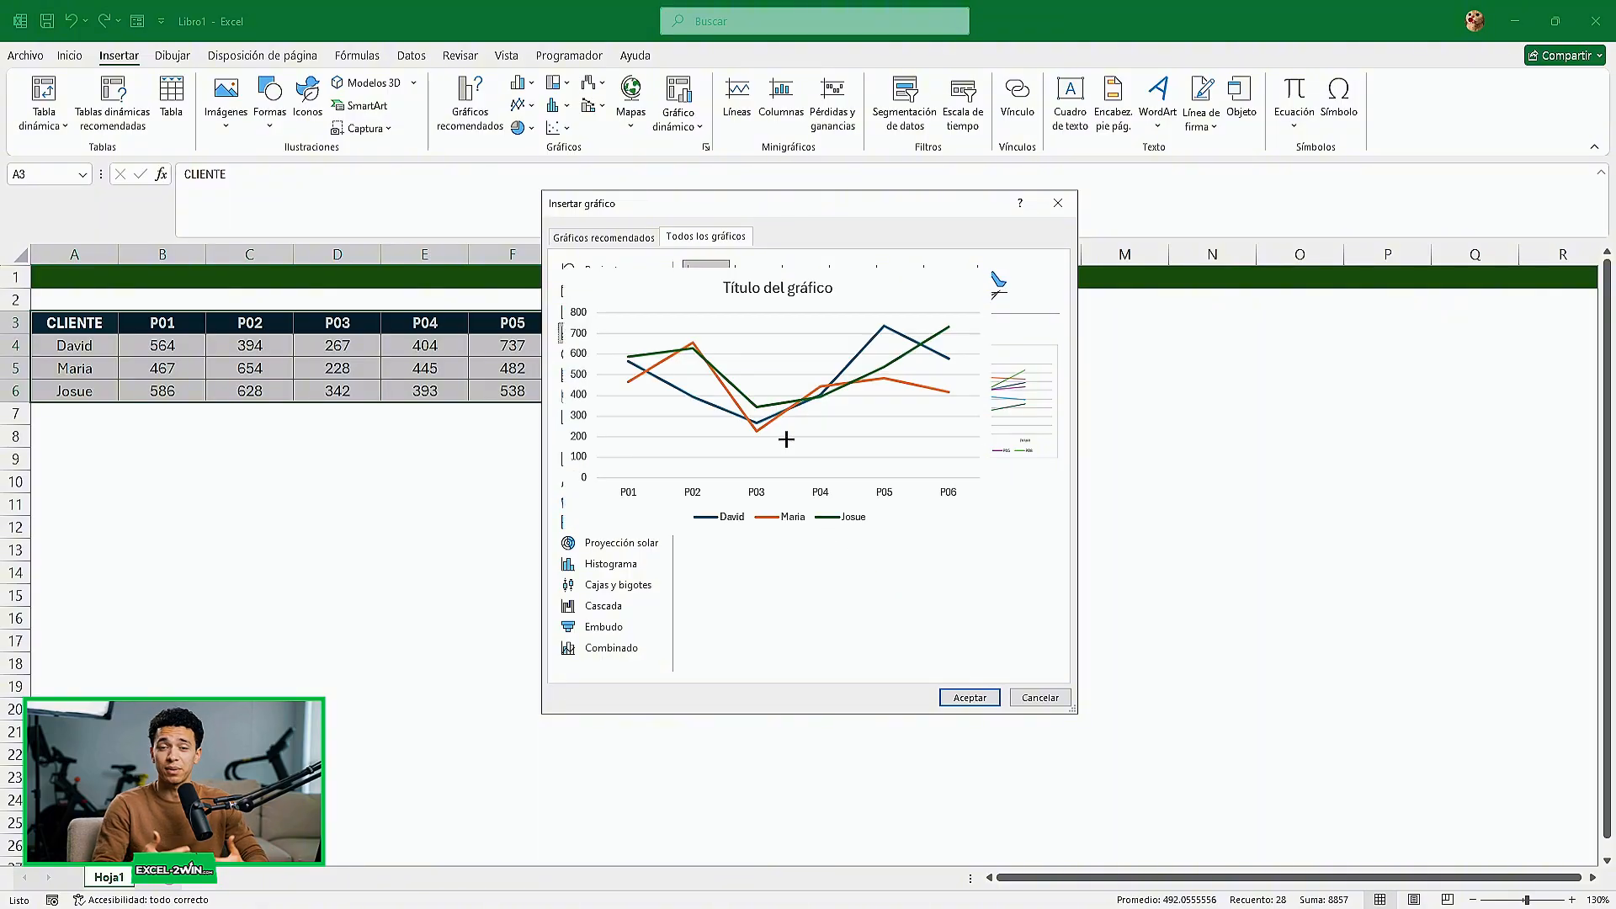
click(969, 698)
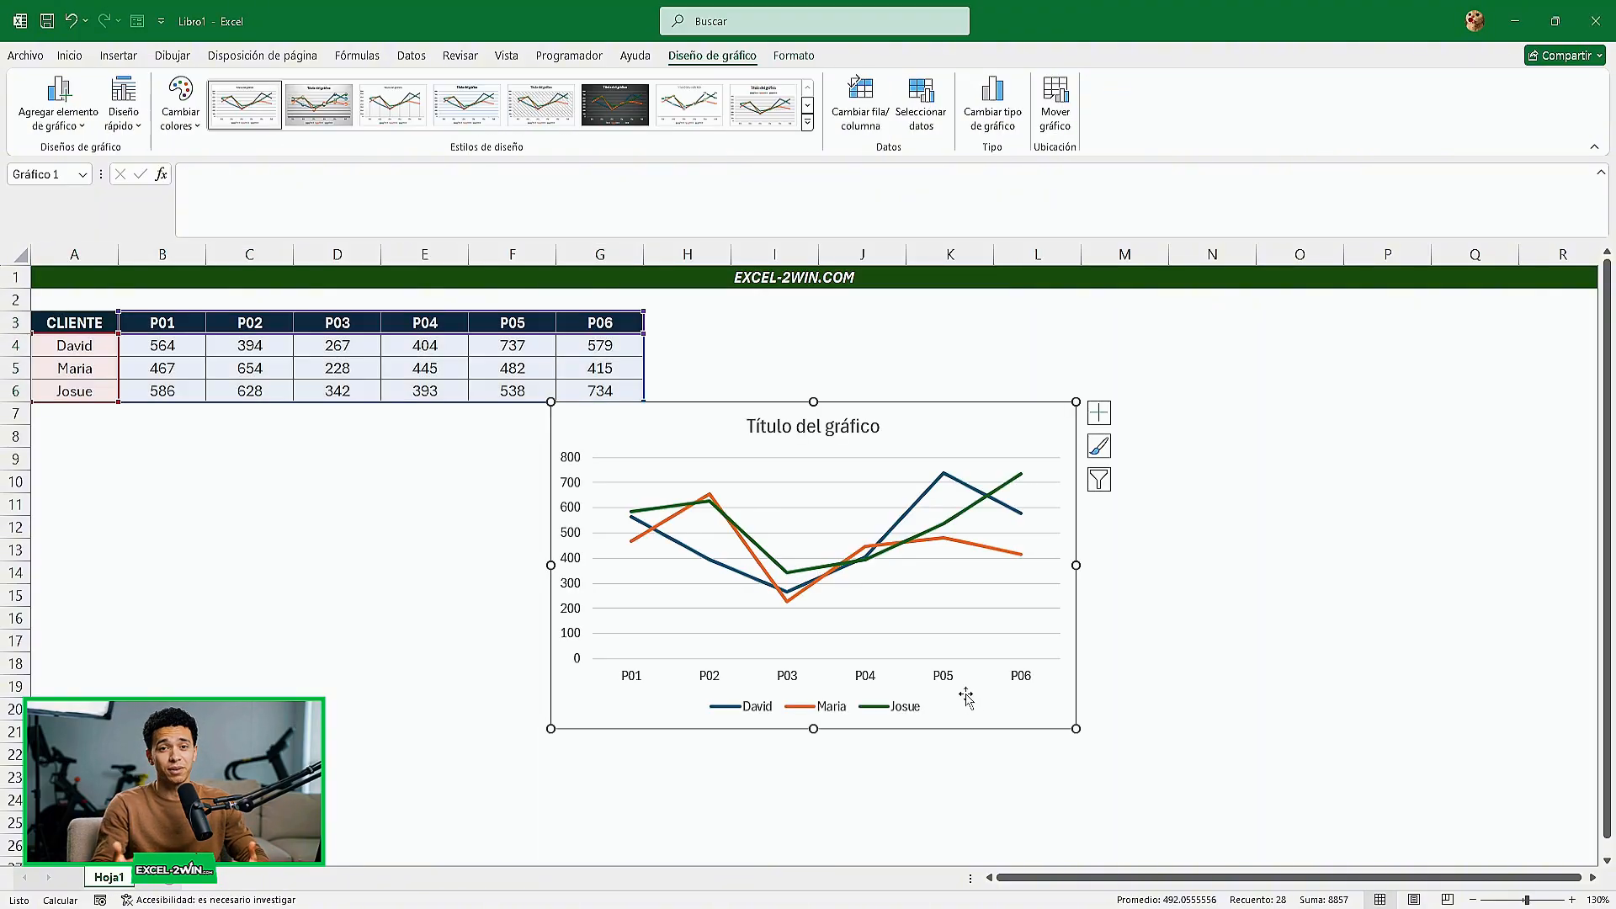
- Apply the fourth chart style, then move and enlarge the chart to cover about D7:Q25 below the table
click(808, 124)
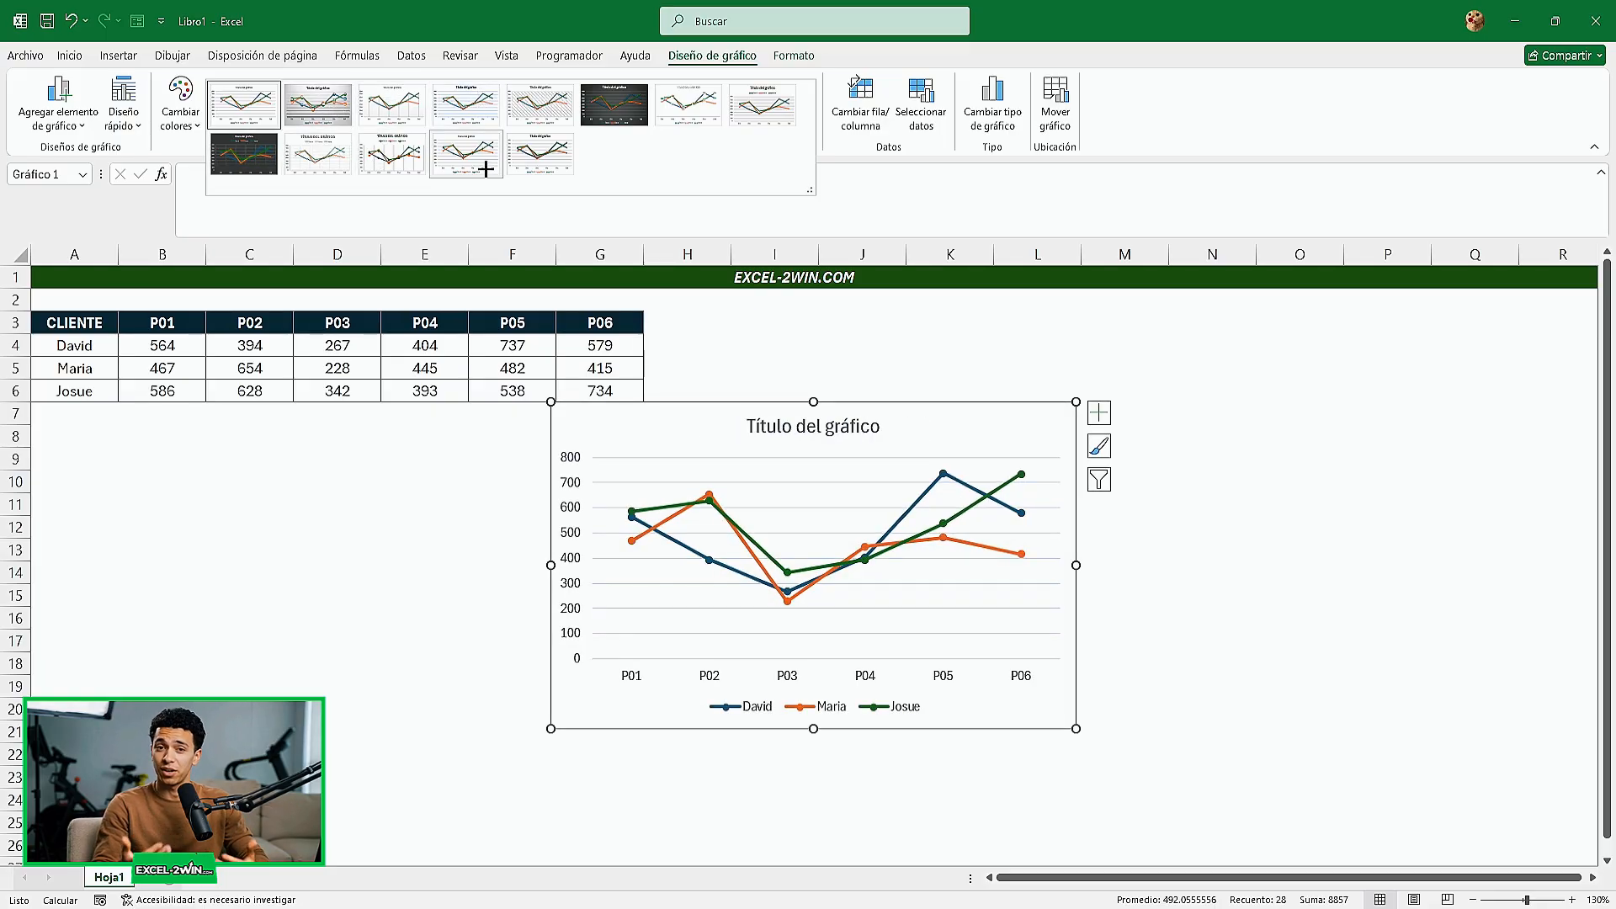
click(478, 105)
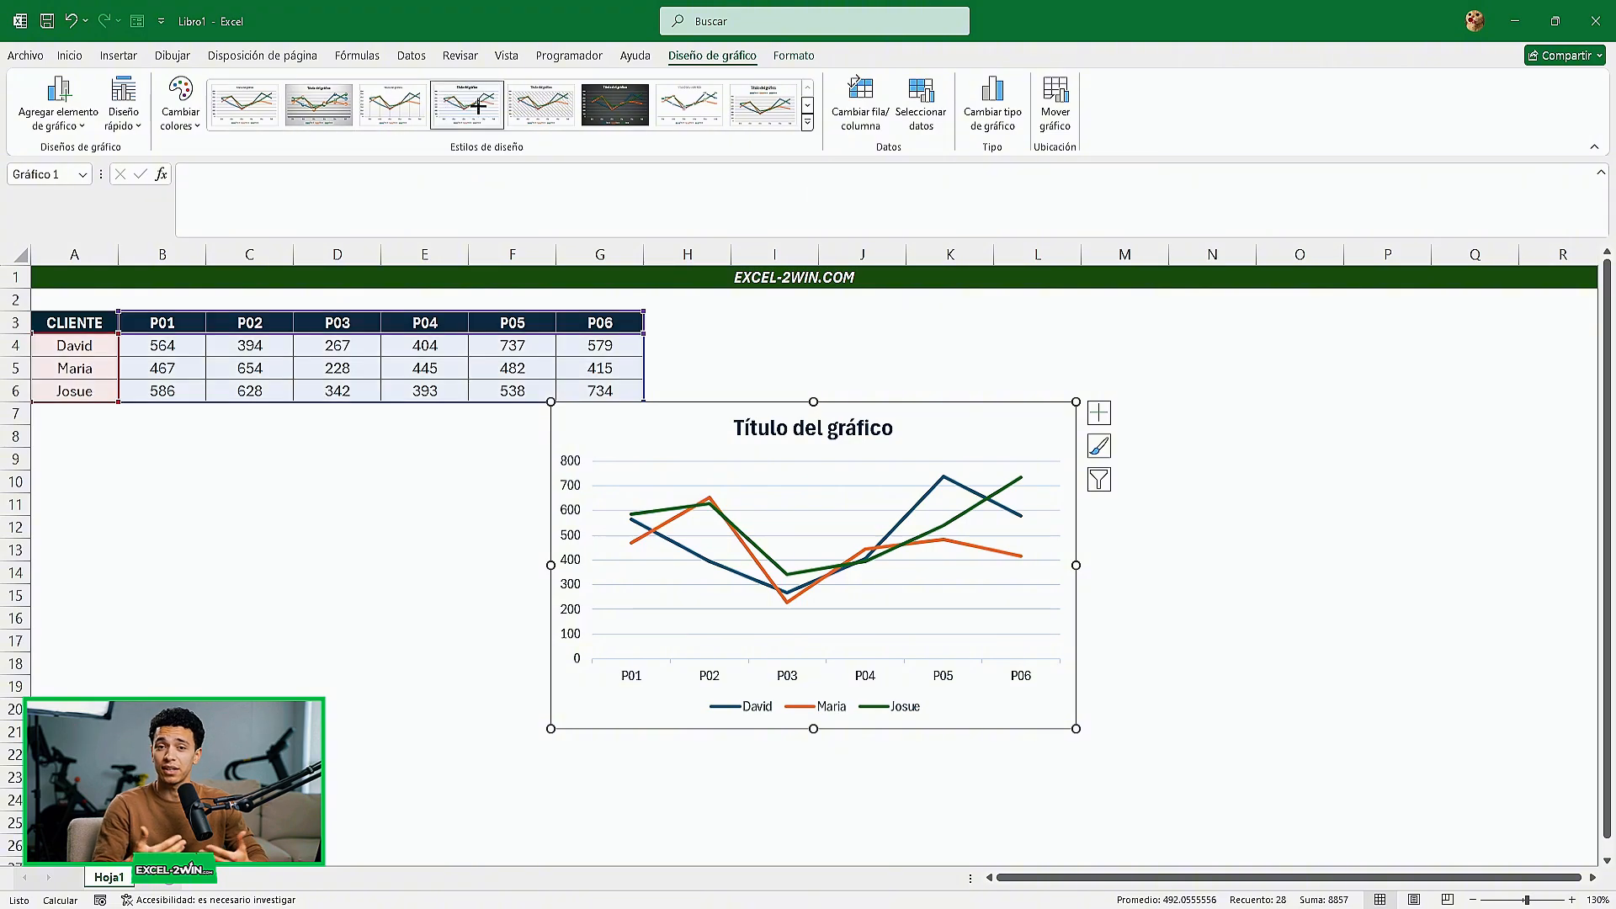
drag(695, 414, 494, 426)
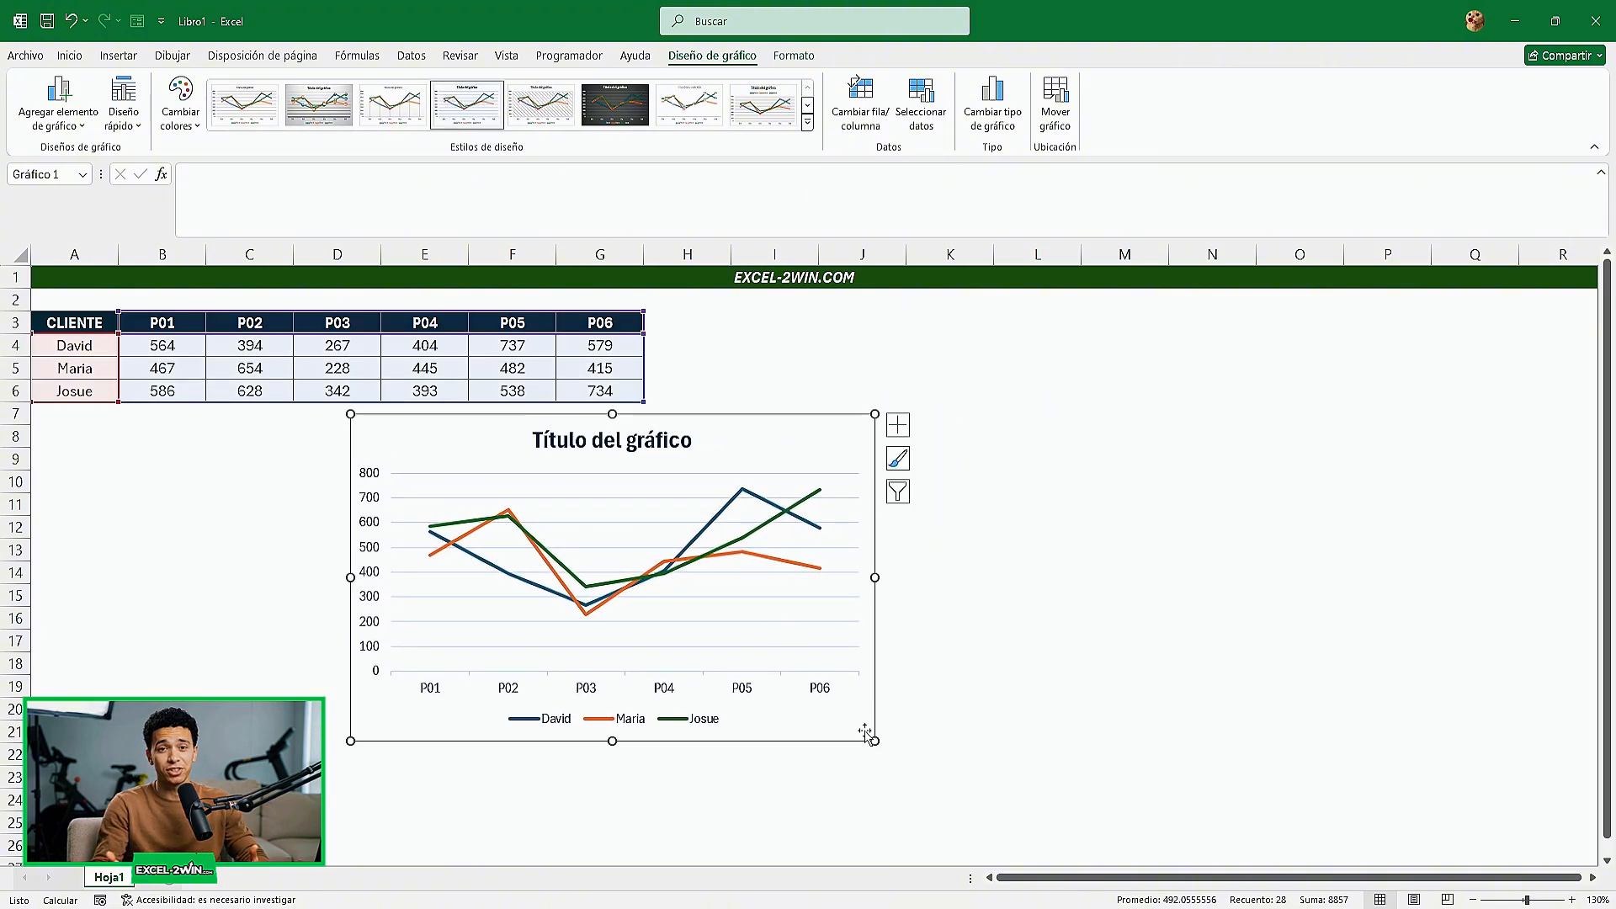
drag(876, 741, 1524, 833)
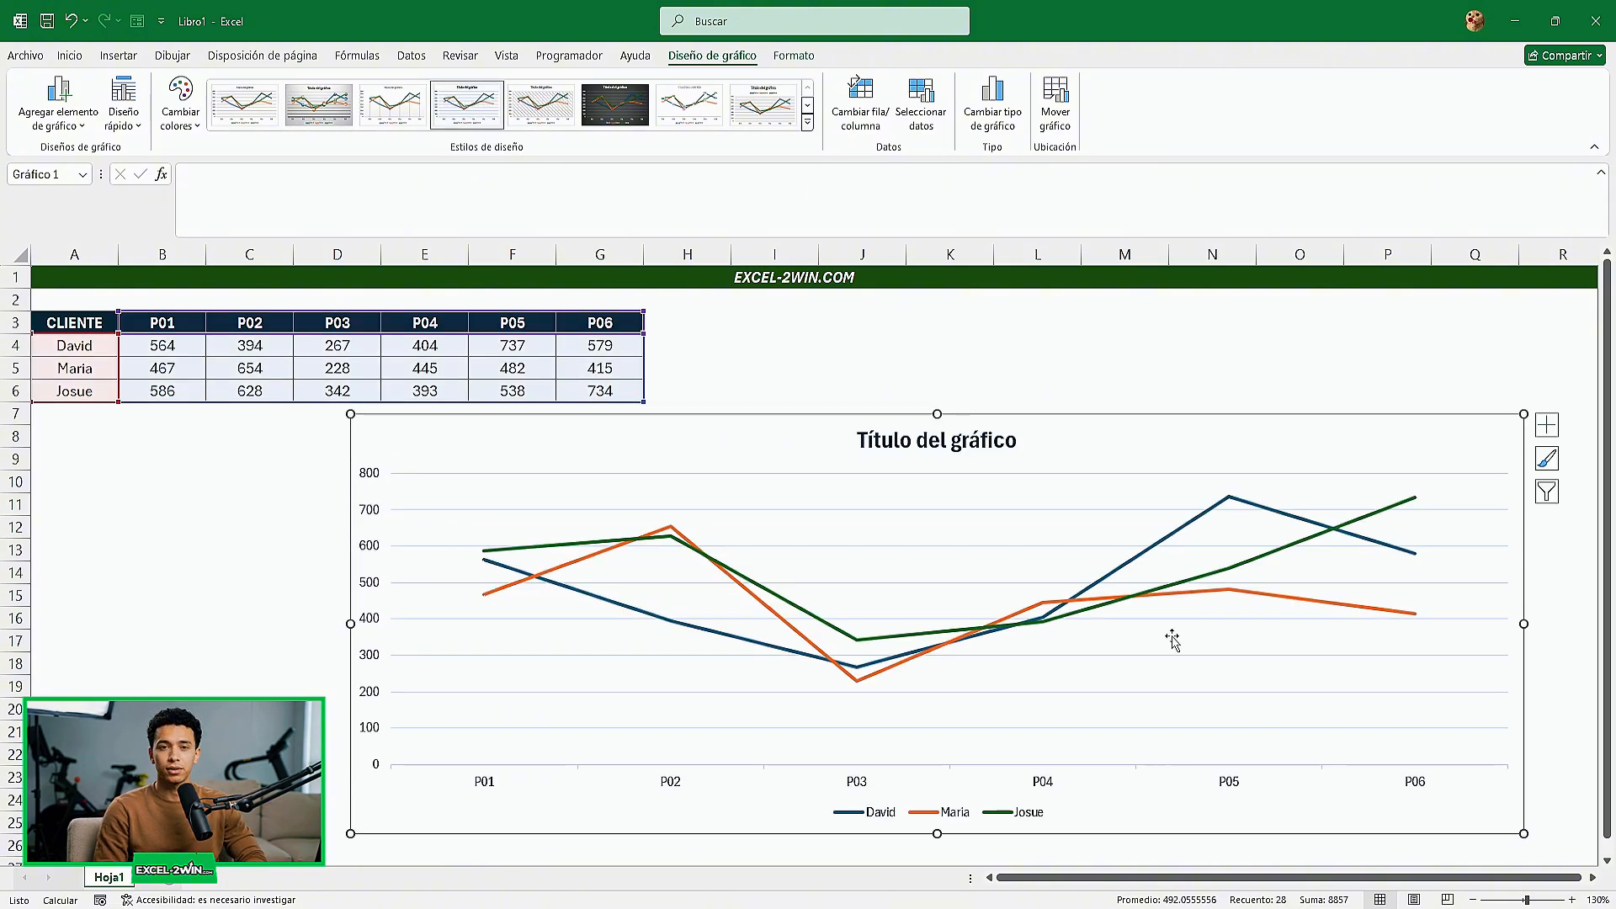
- Change the chart title to "Curva S" and close the title formatting options
click(955, 440)
triple_click(955, 440)
text(c)
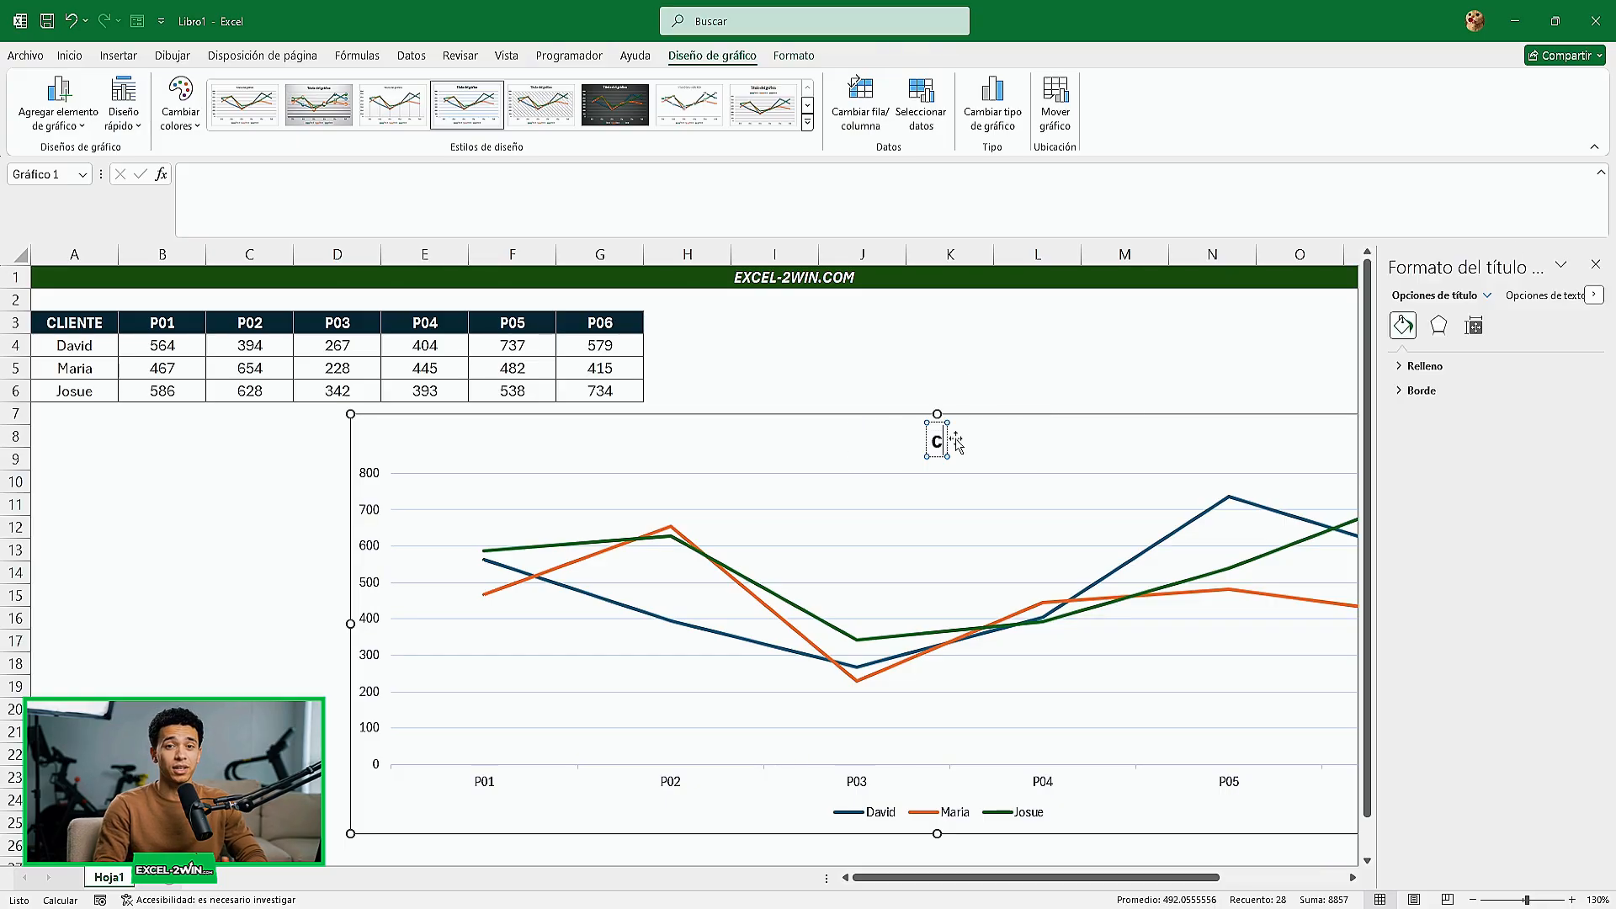
text(urva)
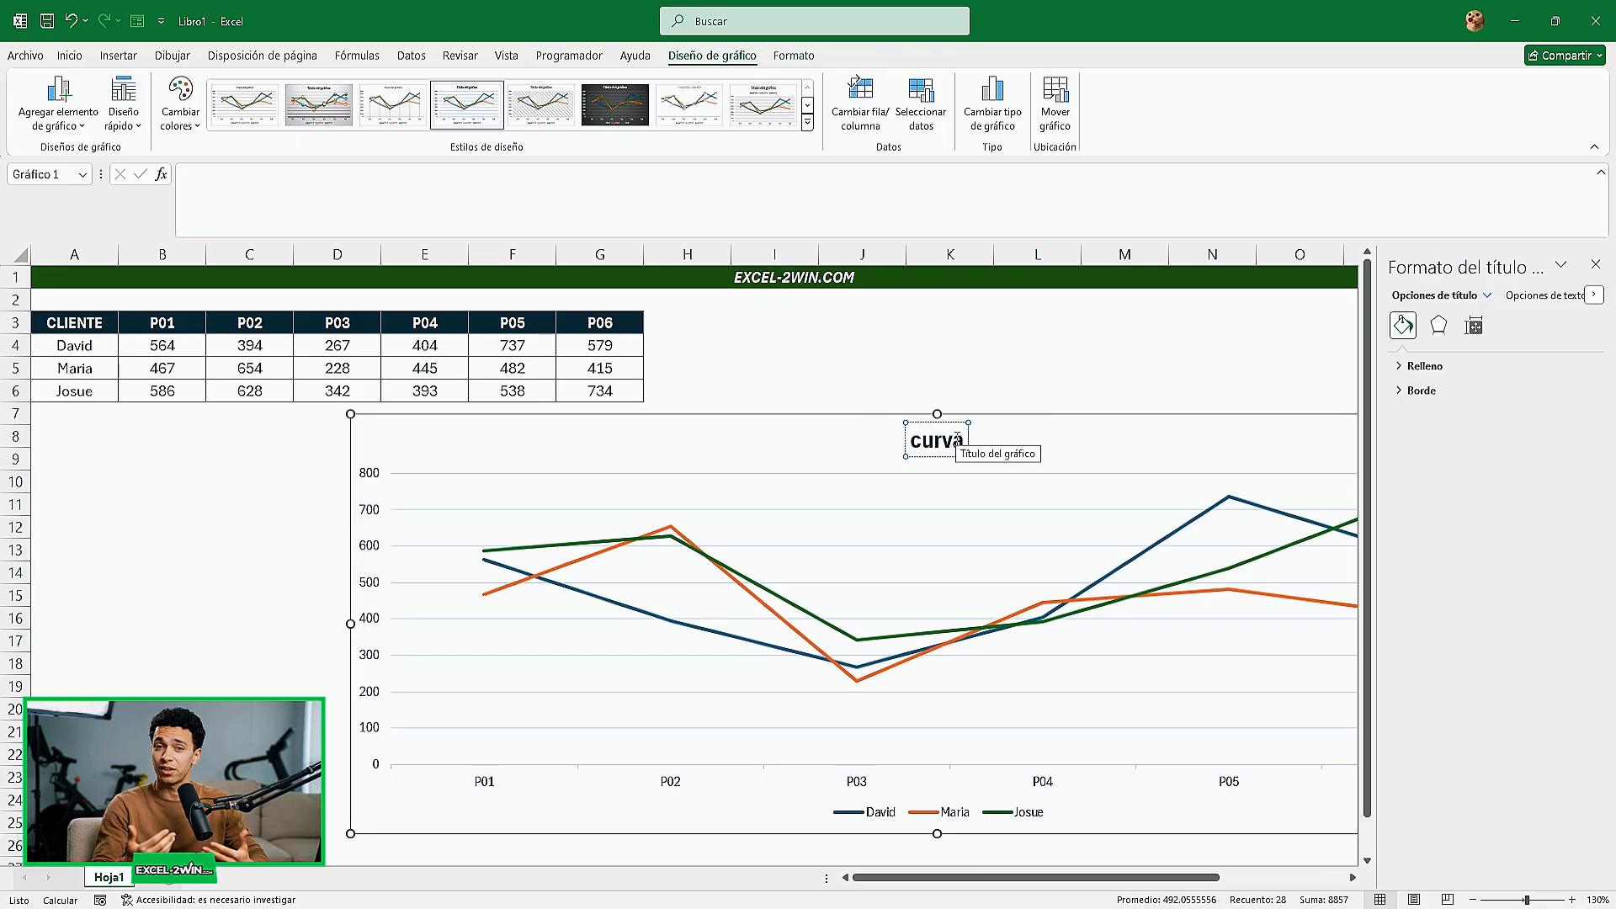
text( S)
click(913, 444)
key(BackSpace)
text(C)
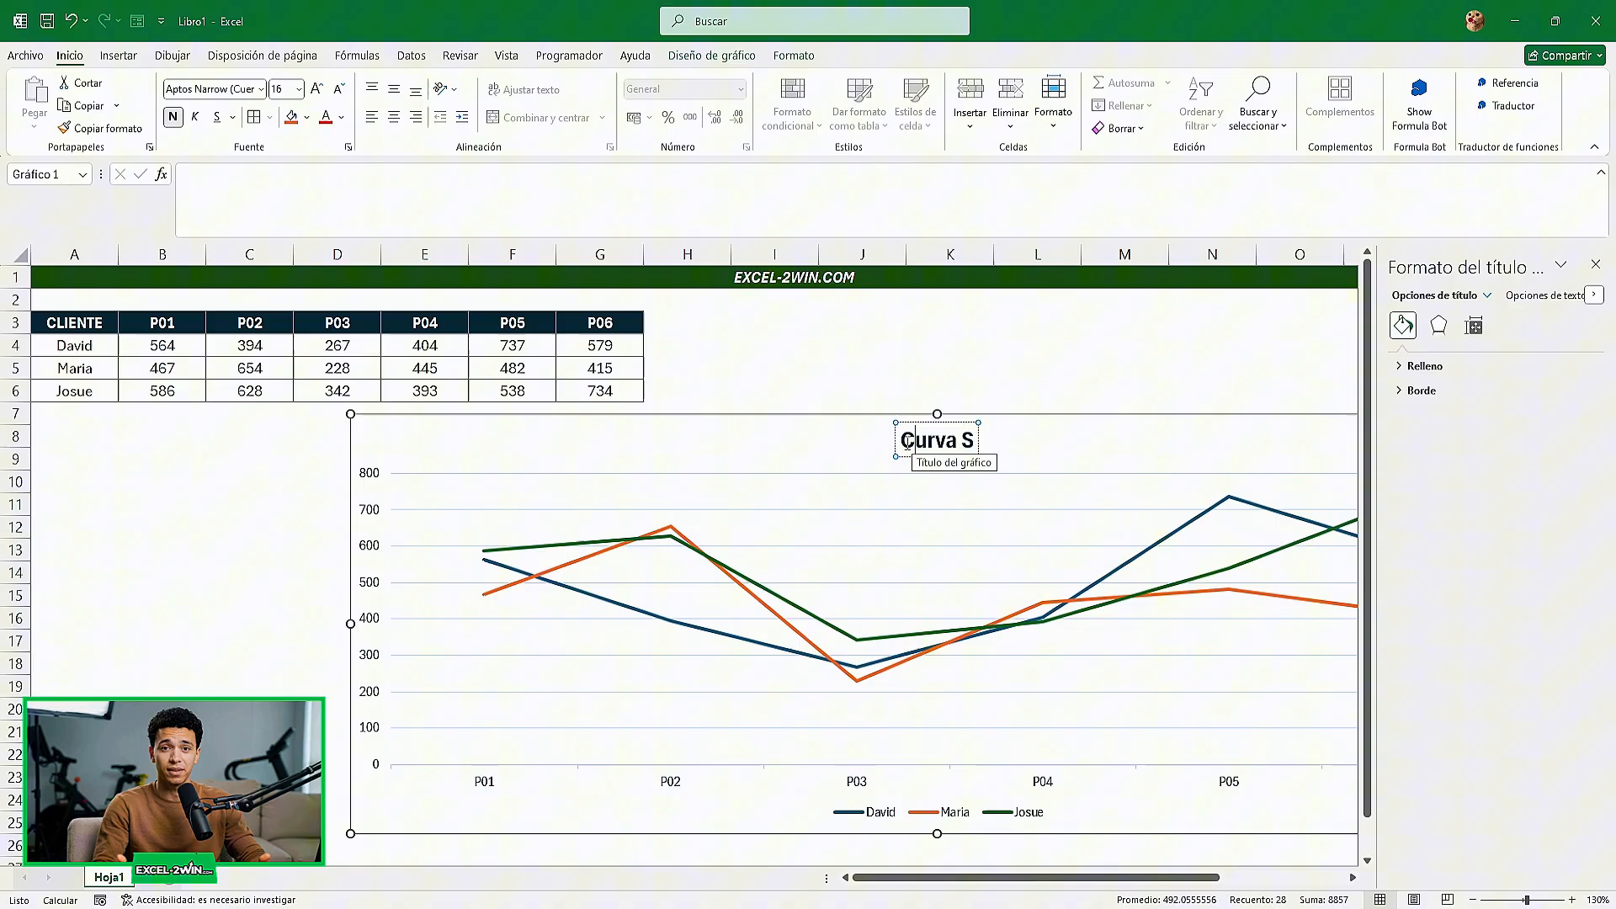
click(1594, 273)
click(1185, 383)
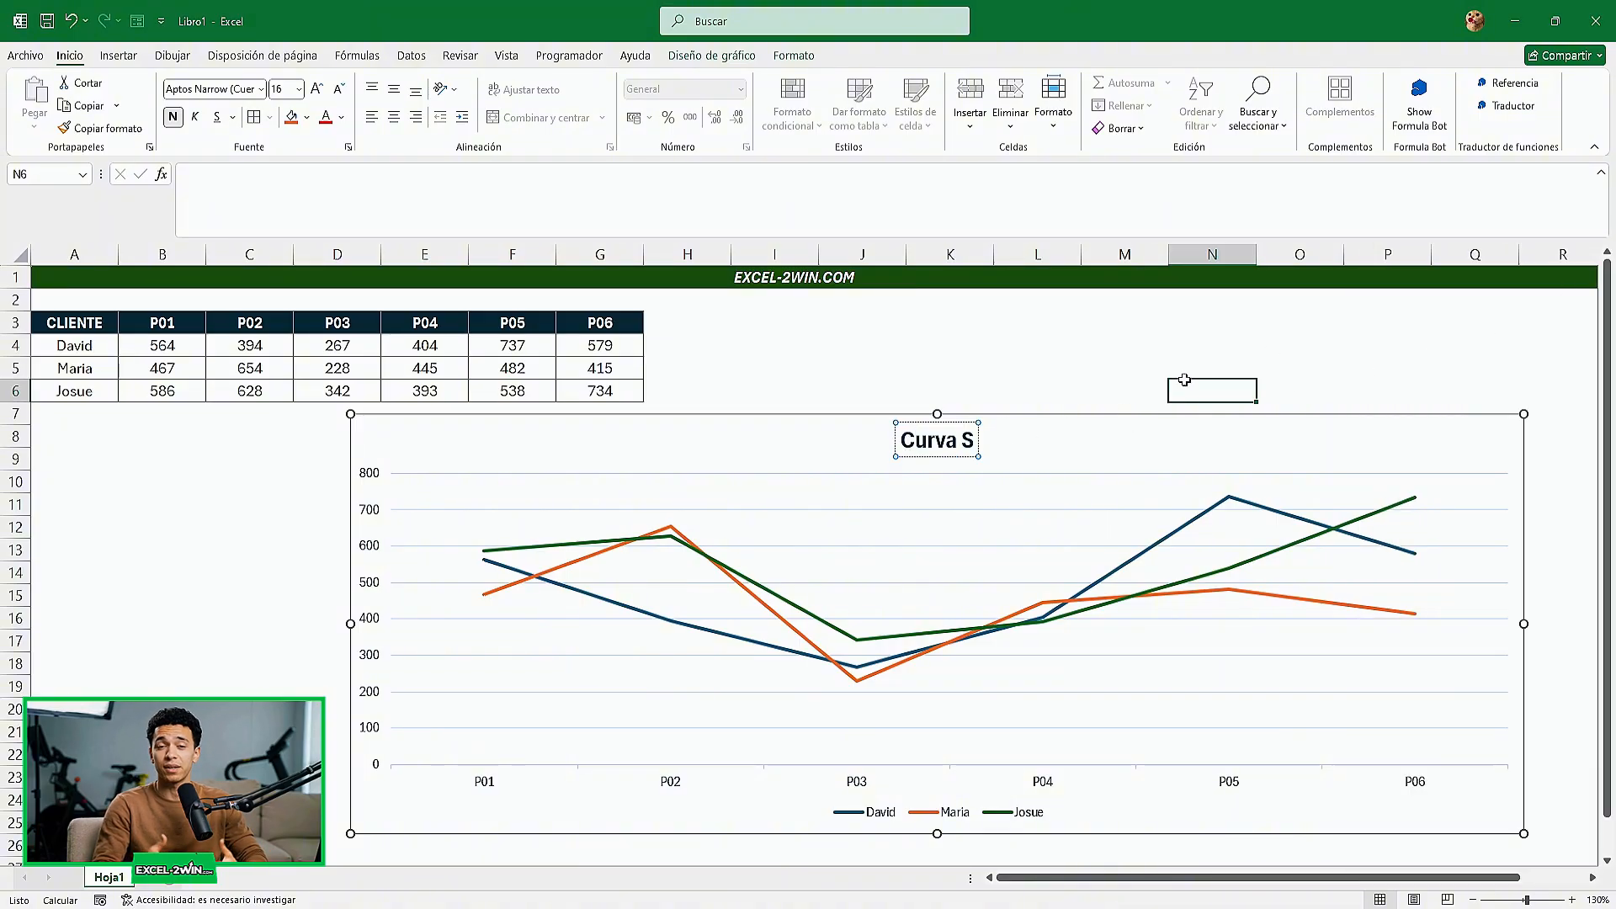
click(776, 473)
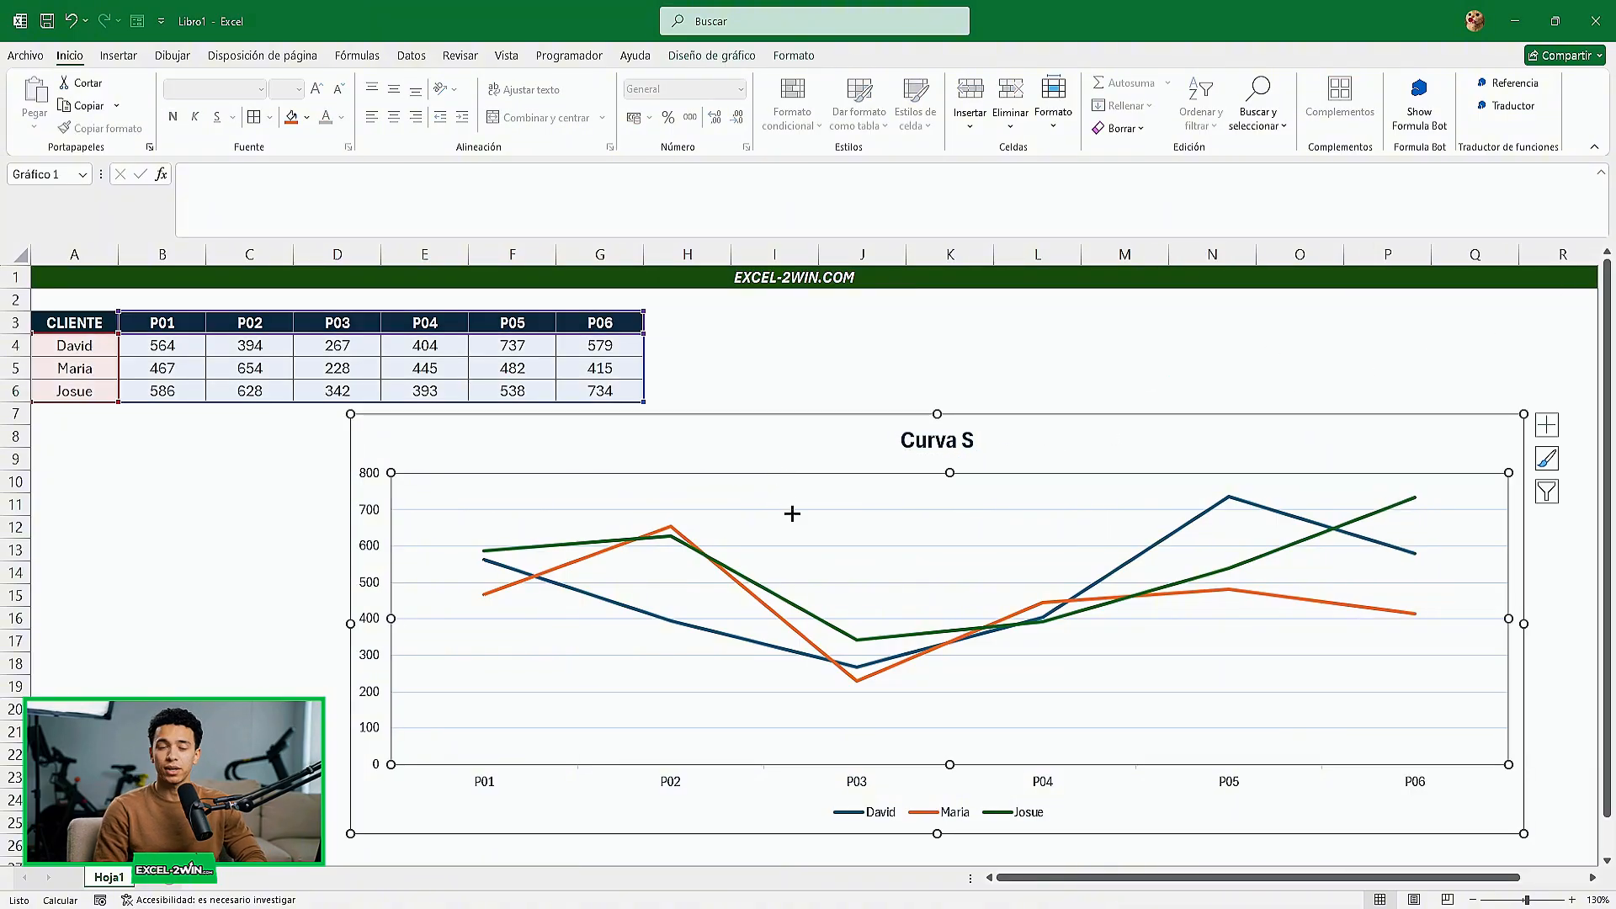
- Remove the horizontal gridlines from the "Curva S" chart and leave the chart selection
key(Delete)
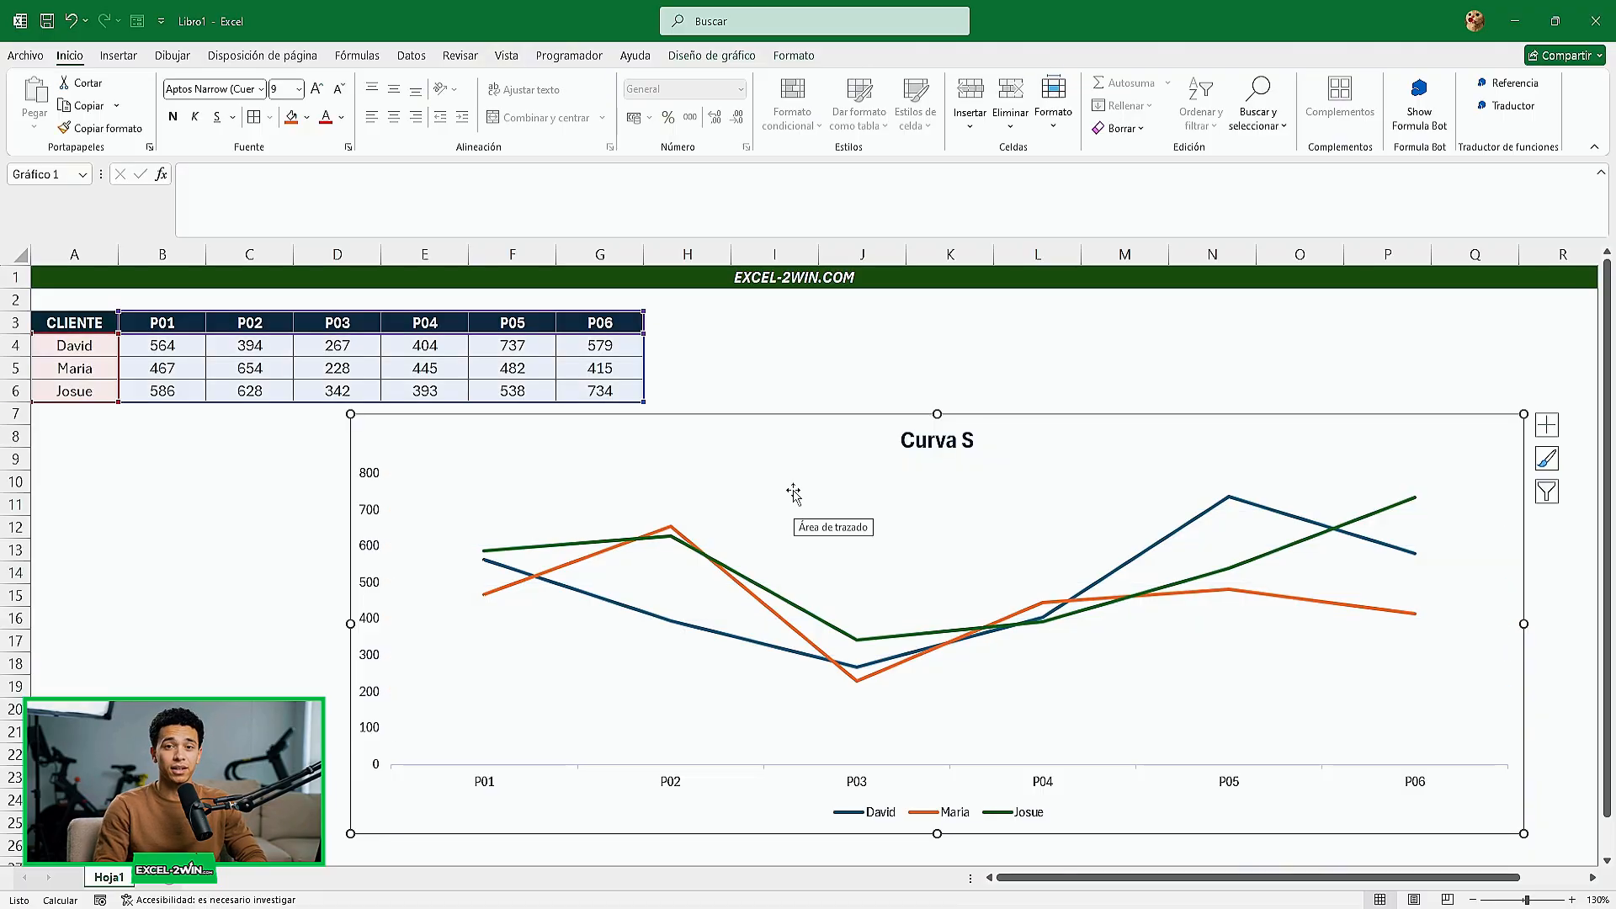
click(818, 378)
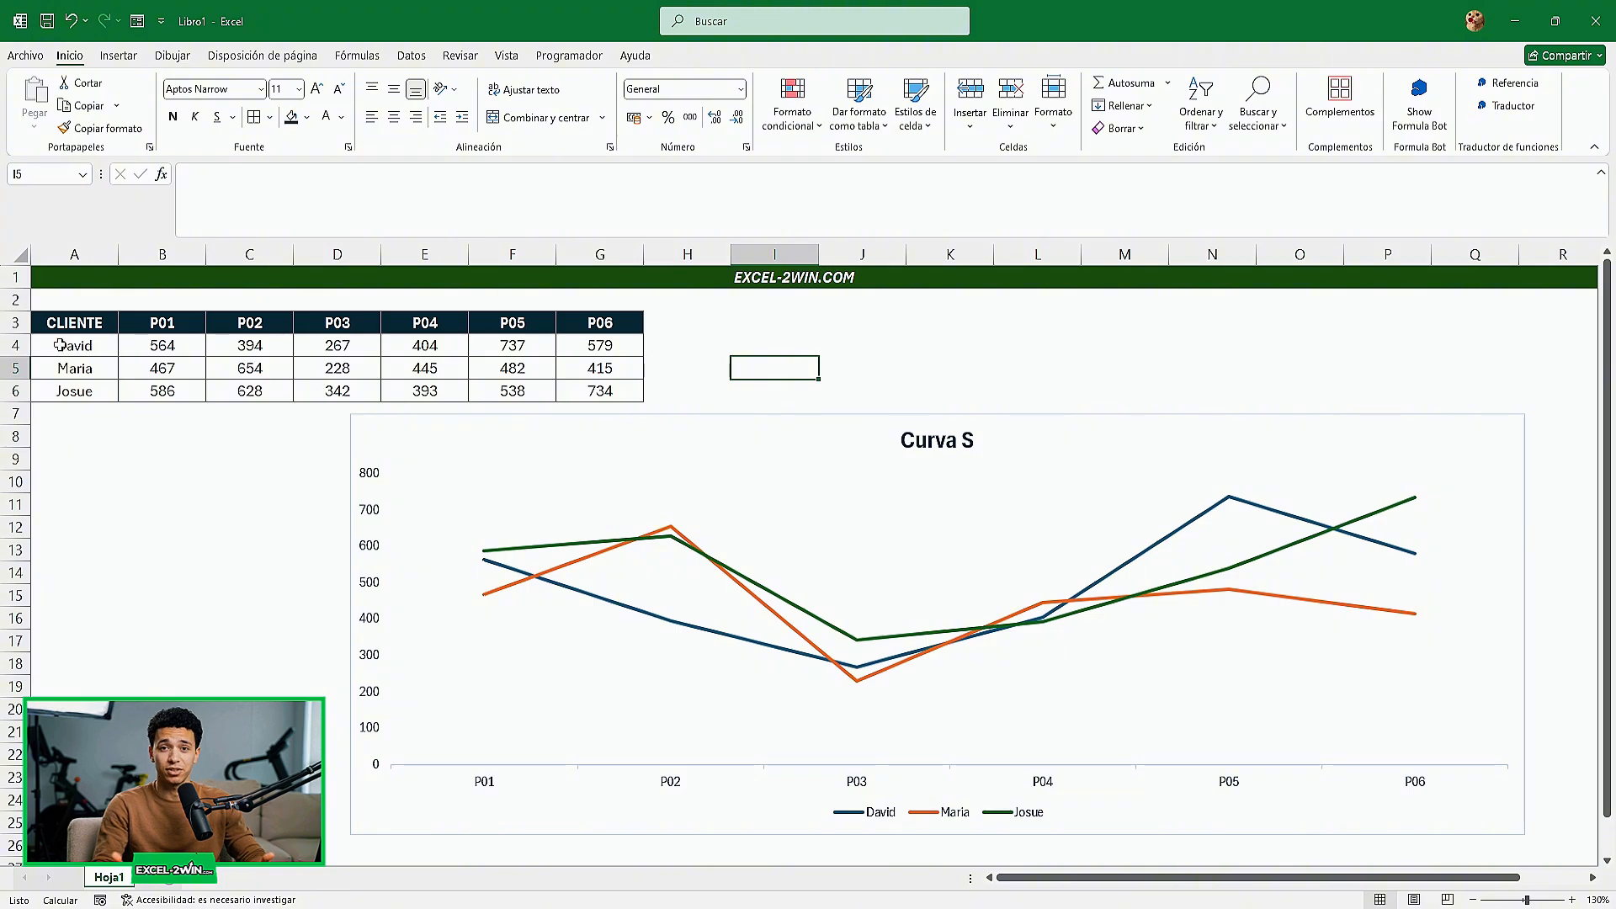
- Shade the table rows to match their chart lines: A4:G4 light blue, A5:G5 light orange and A6:G6 light green
drag(76, 347, 613, 351)
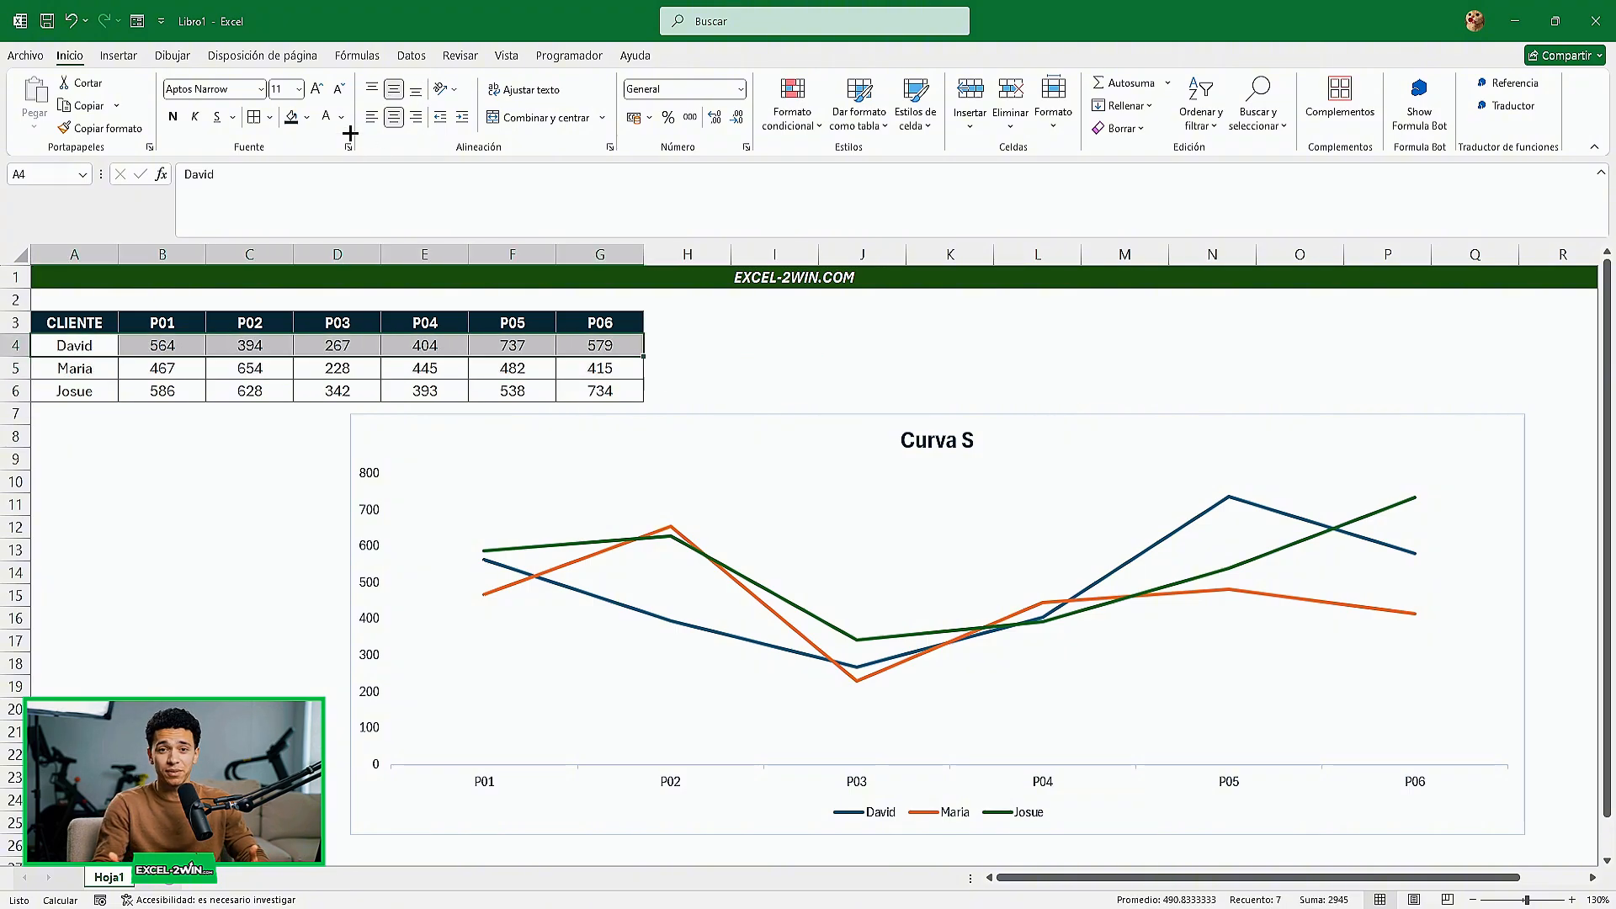
click(309, 117)
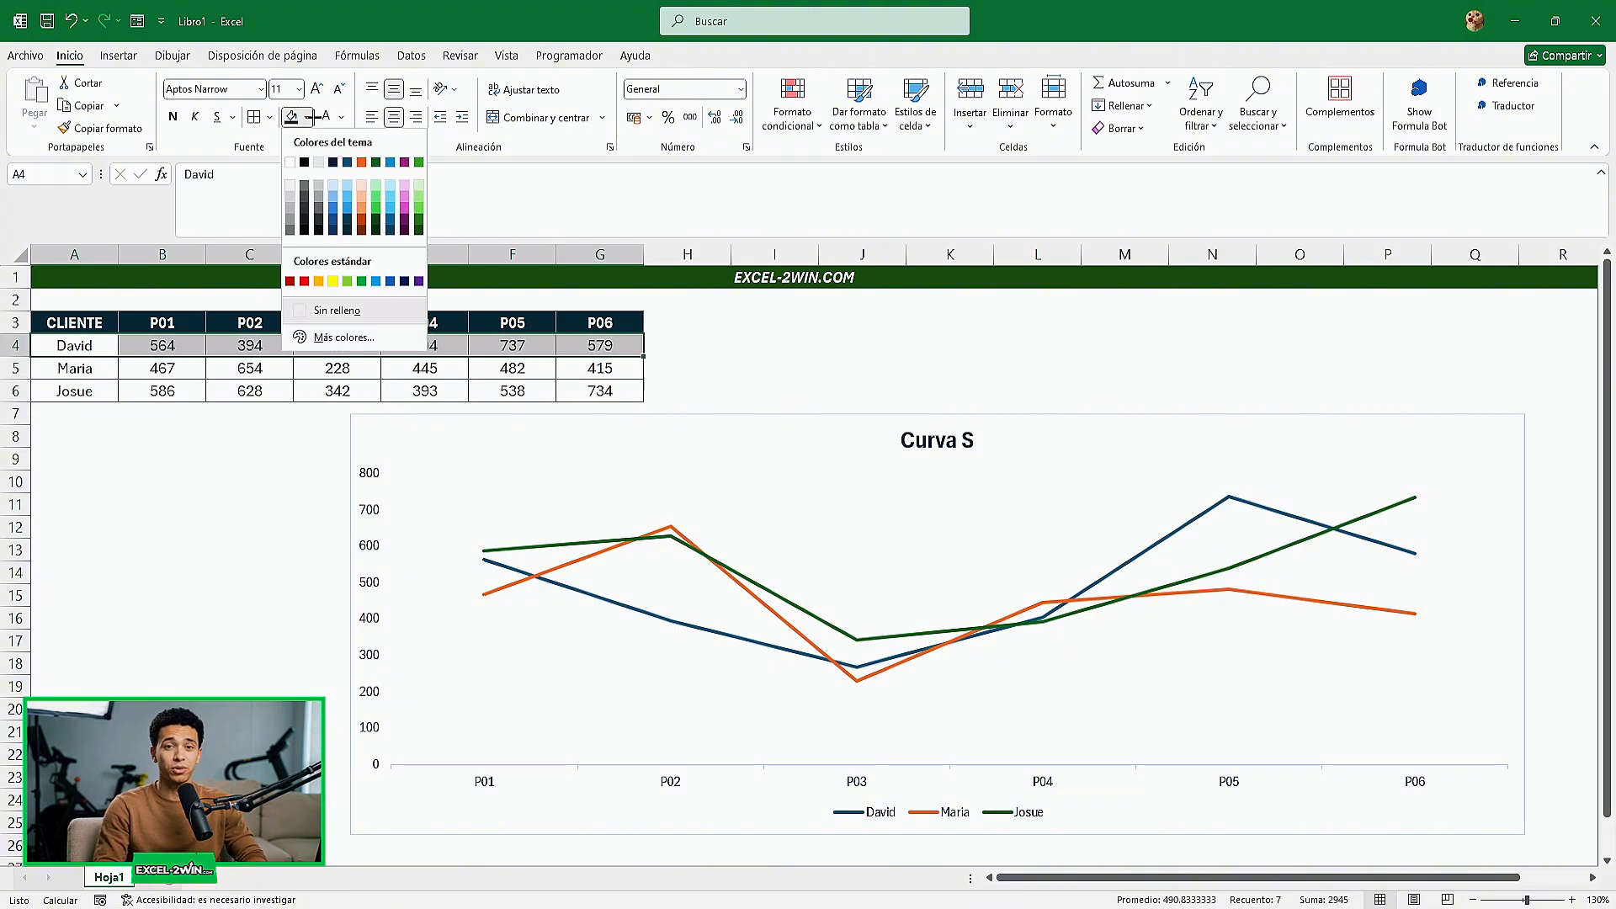
click(336, 198)
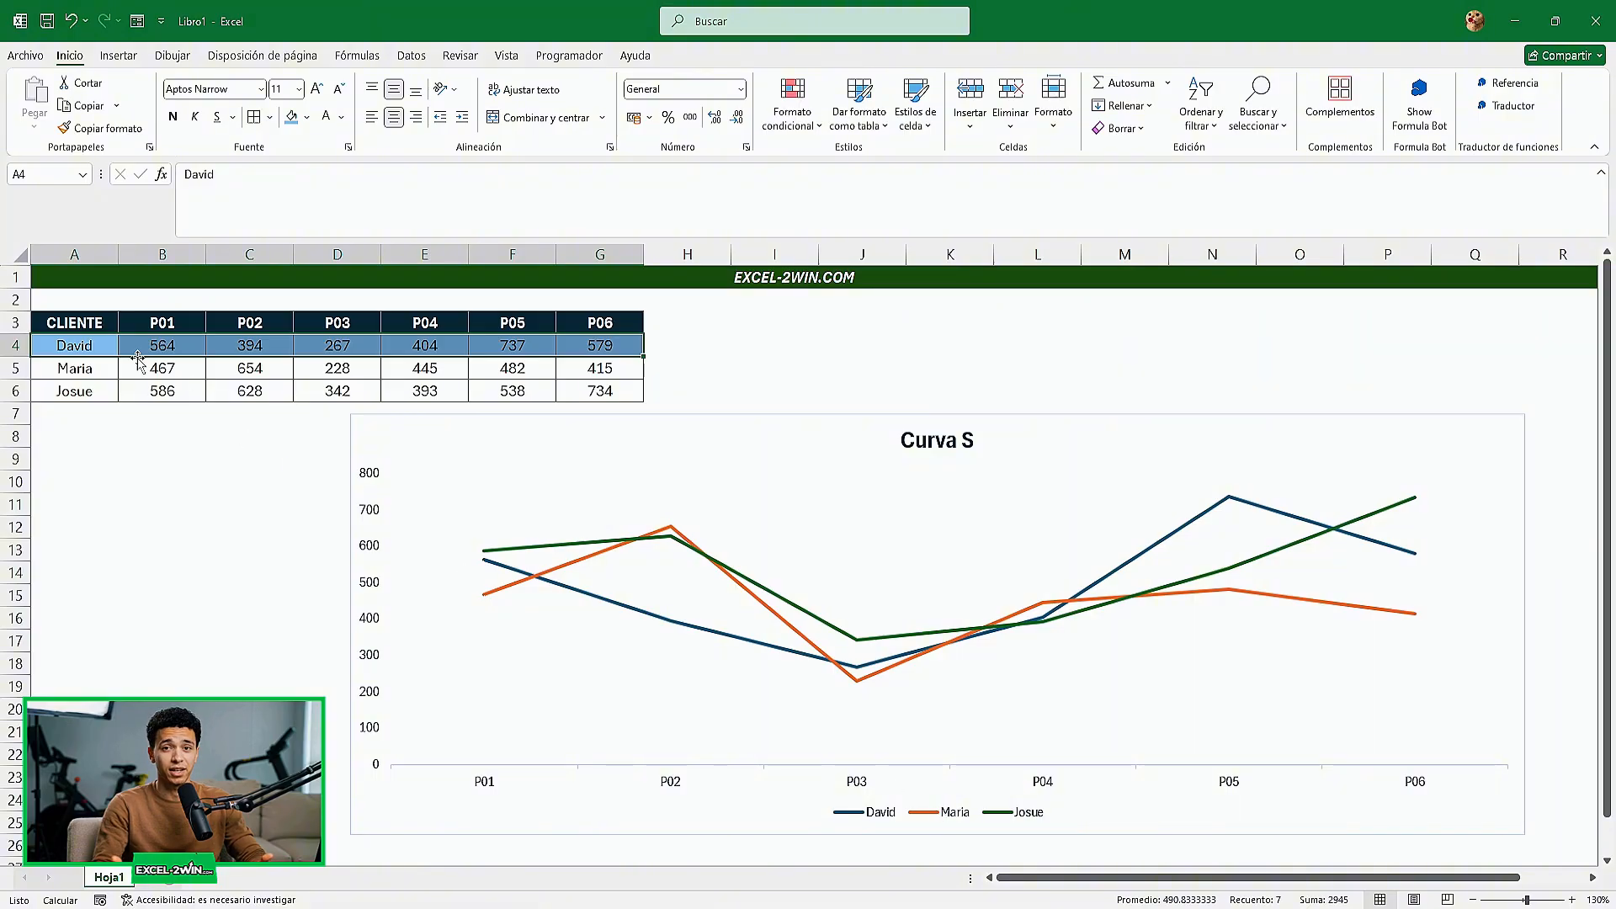
drag(81, 367, 600, 370)
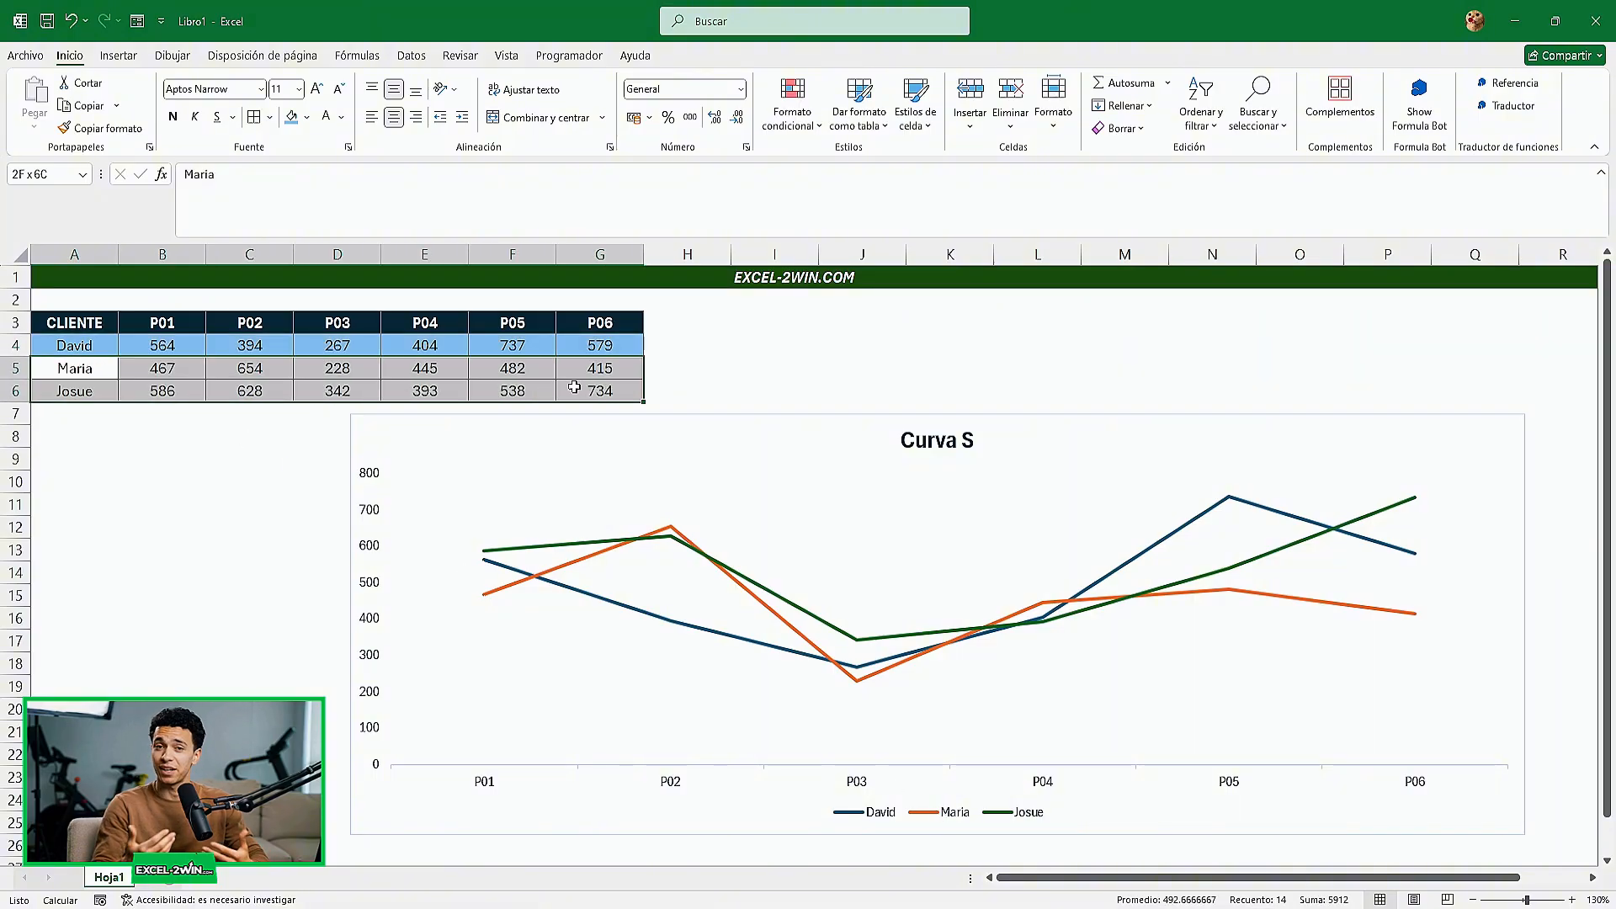
click(308, 117)
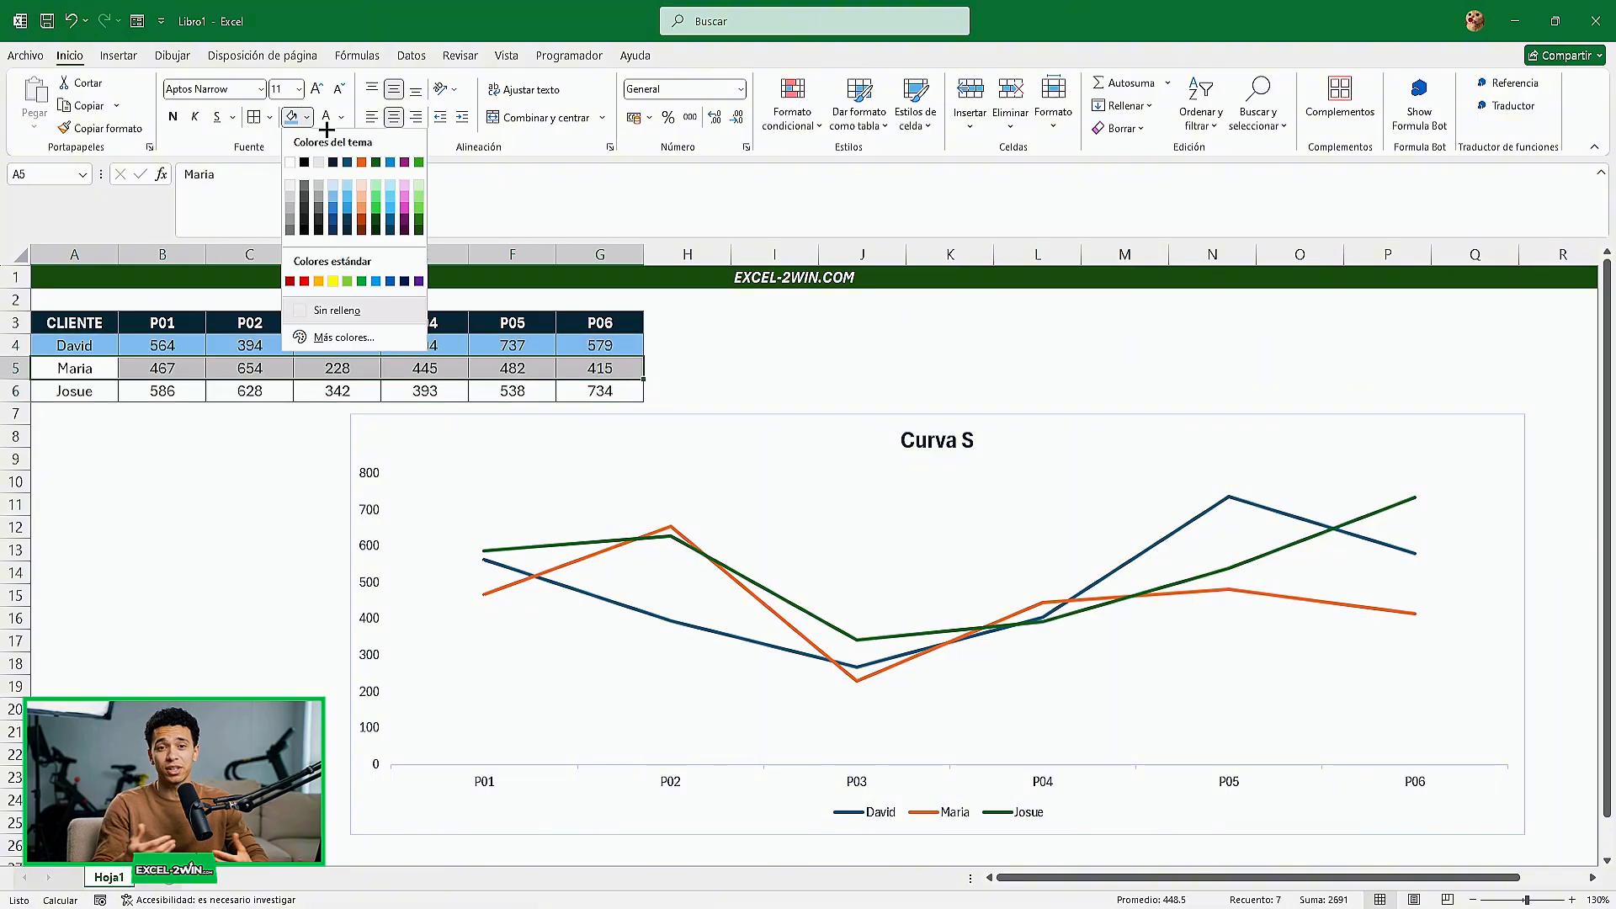
click(362, 193)
drag(65, 388, 597, 394)
click(307, 117)
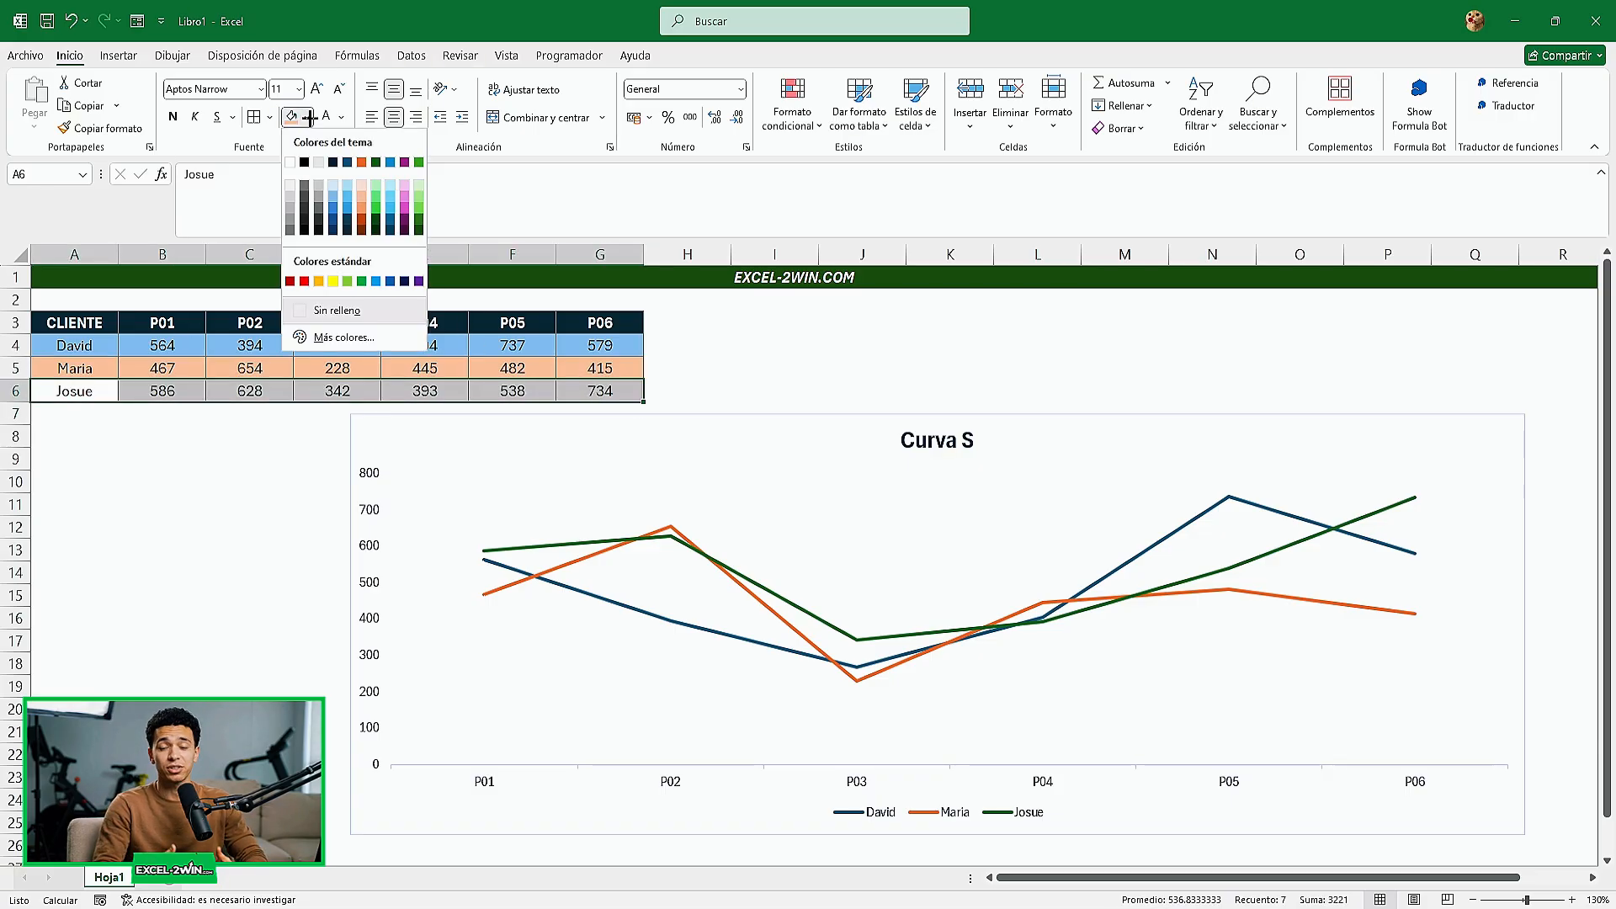
click(376, 186)
click(297, 475)
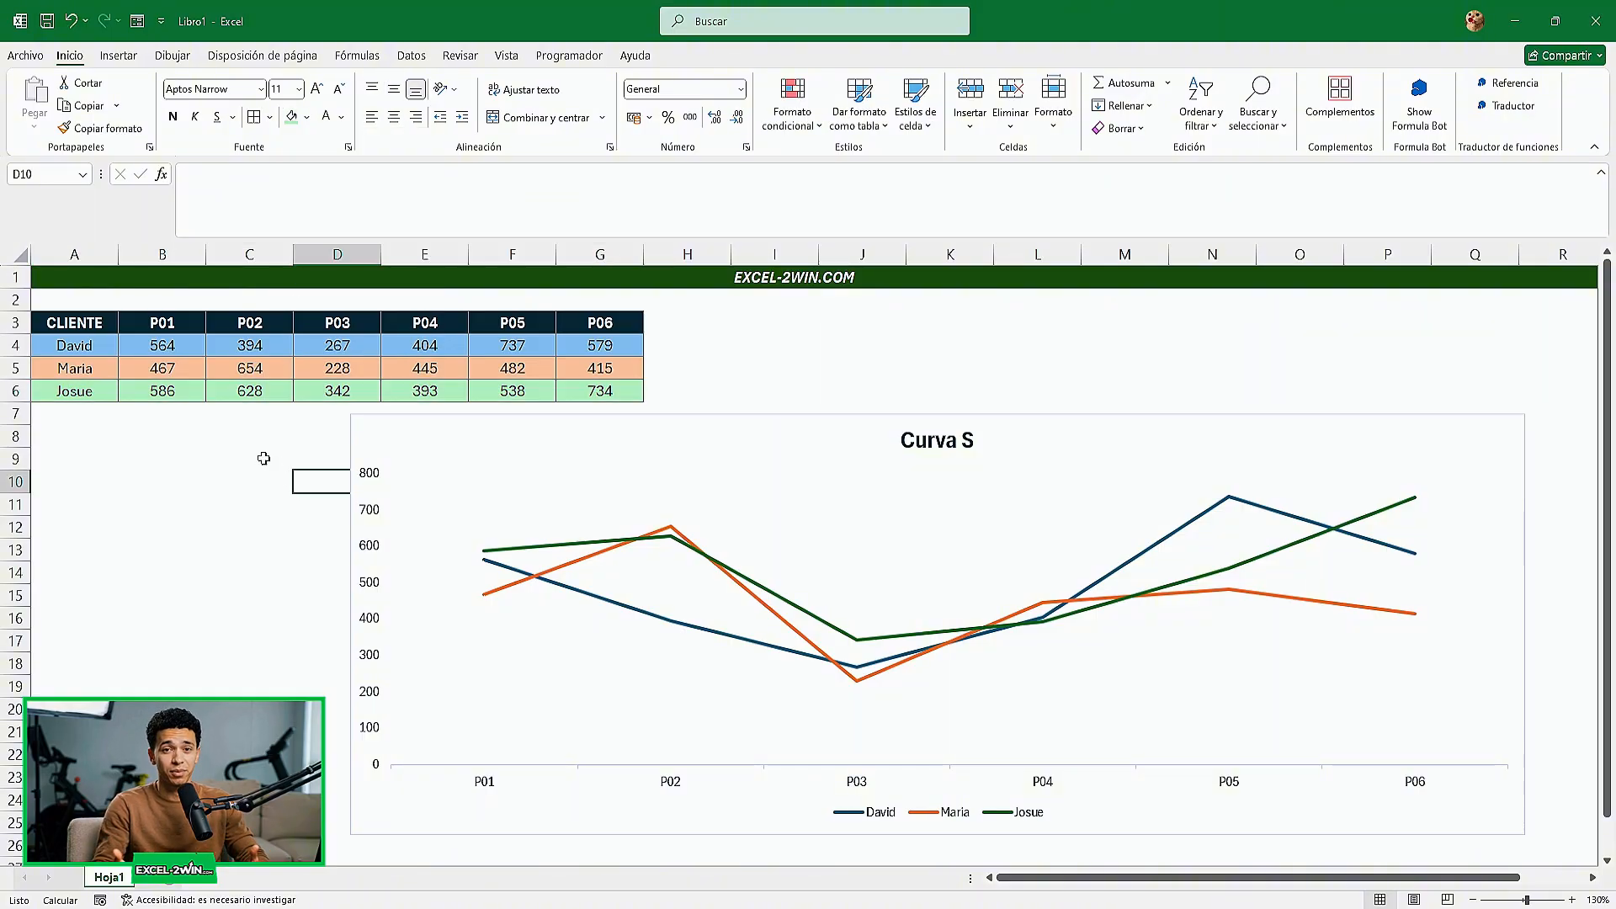
- Make the client names in A4:A6 bold
drag(66, 341, 599, 392)
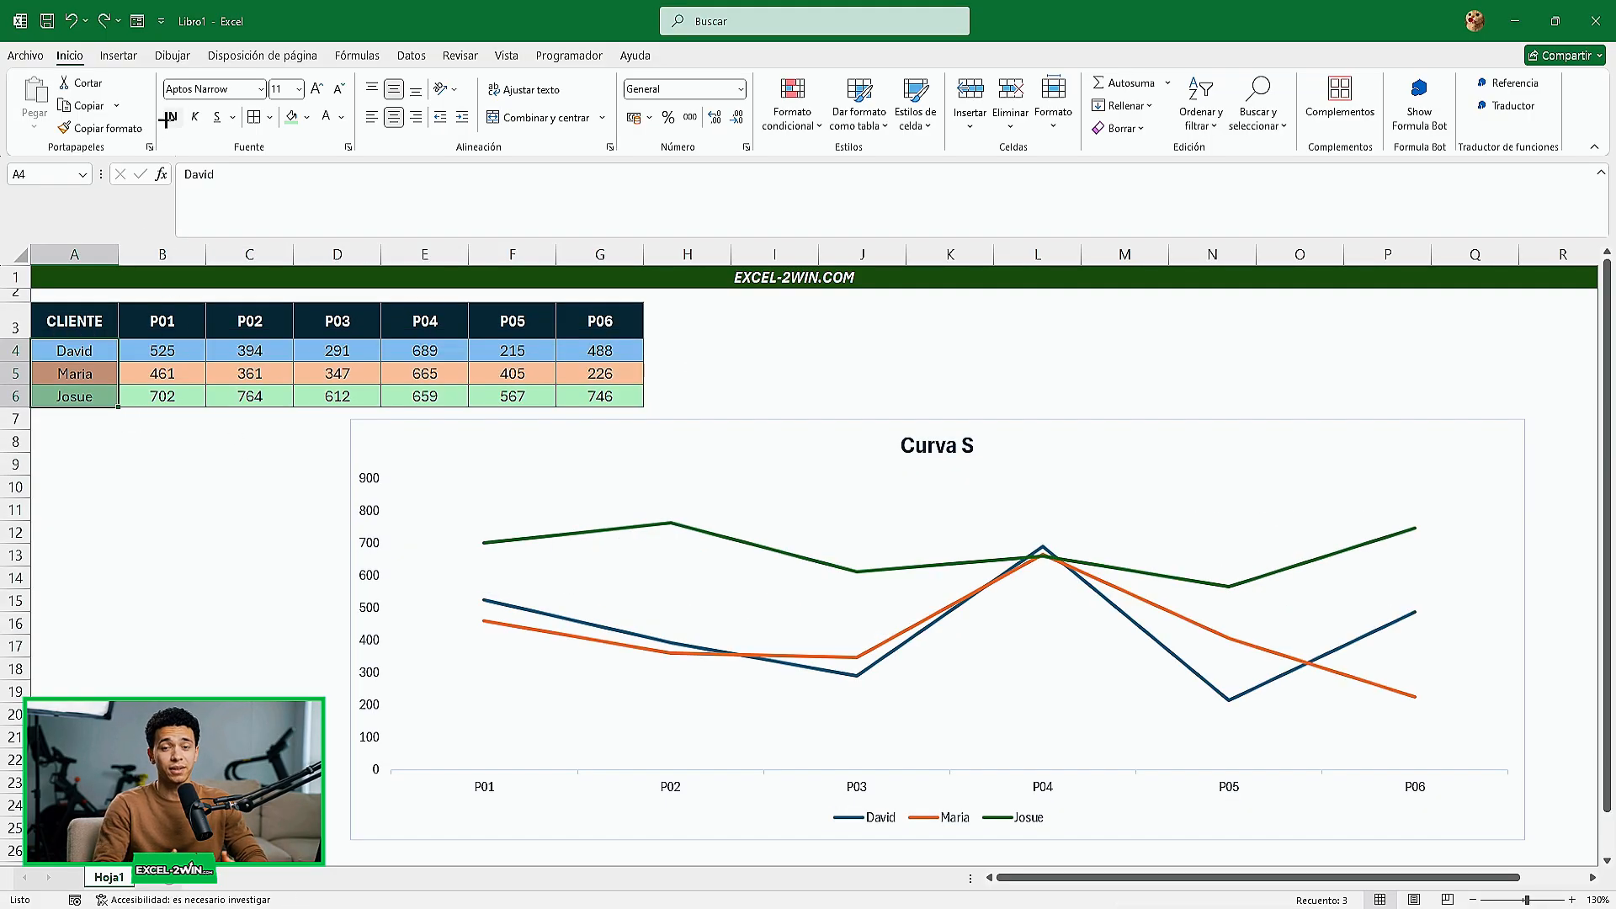
click(167, 118)
click(282, 434)
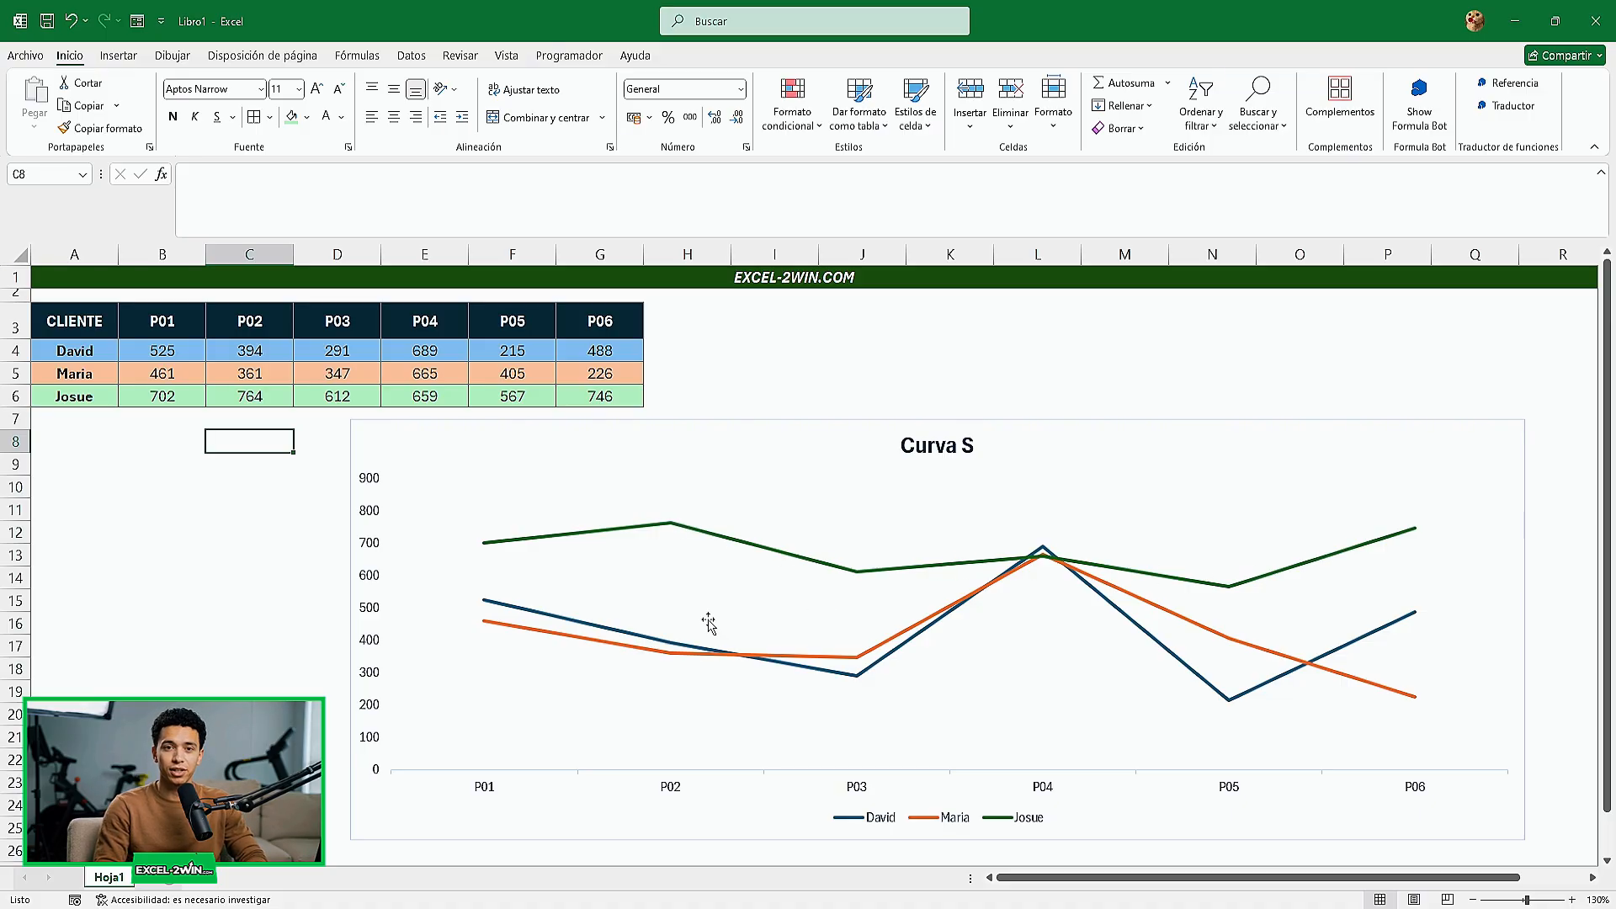
click(1041, 378)
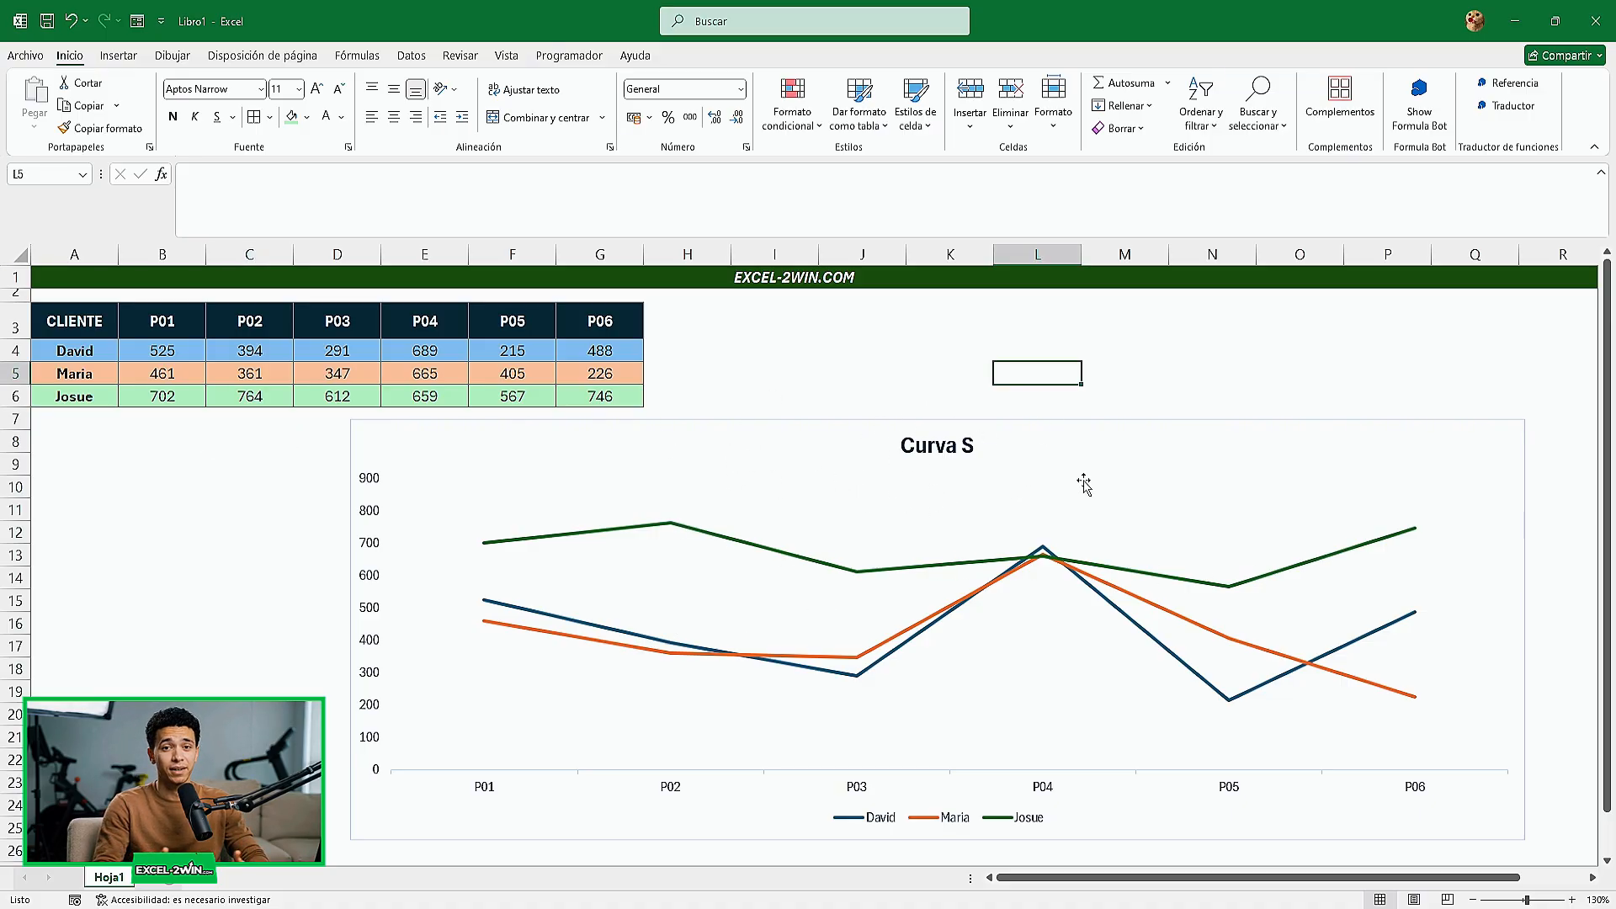
- Format the chart series of table row 6 as a solid line in dark green
click(688, 523)
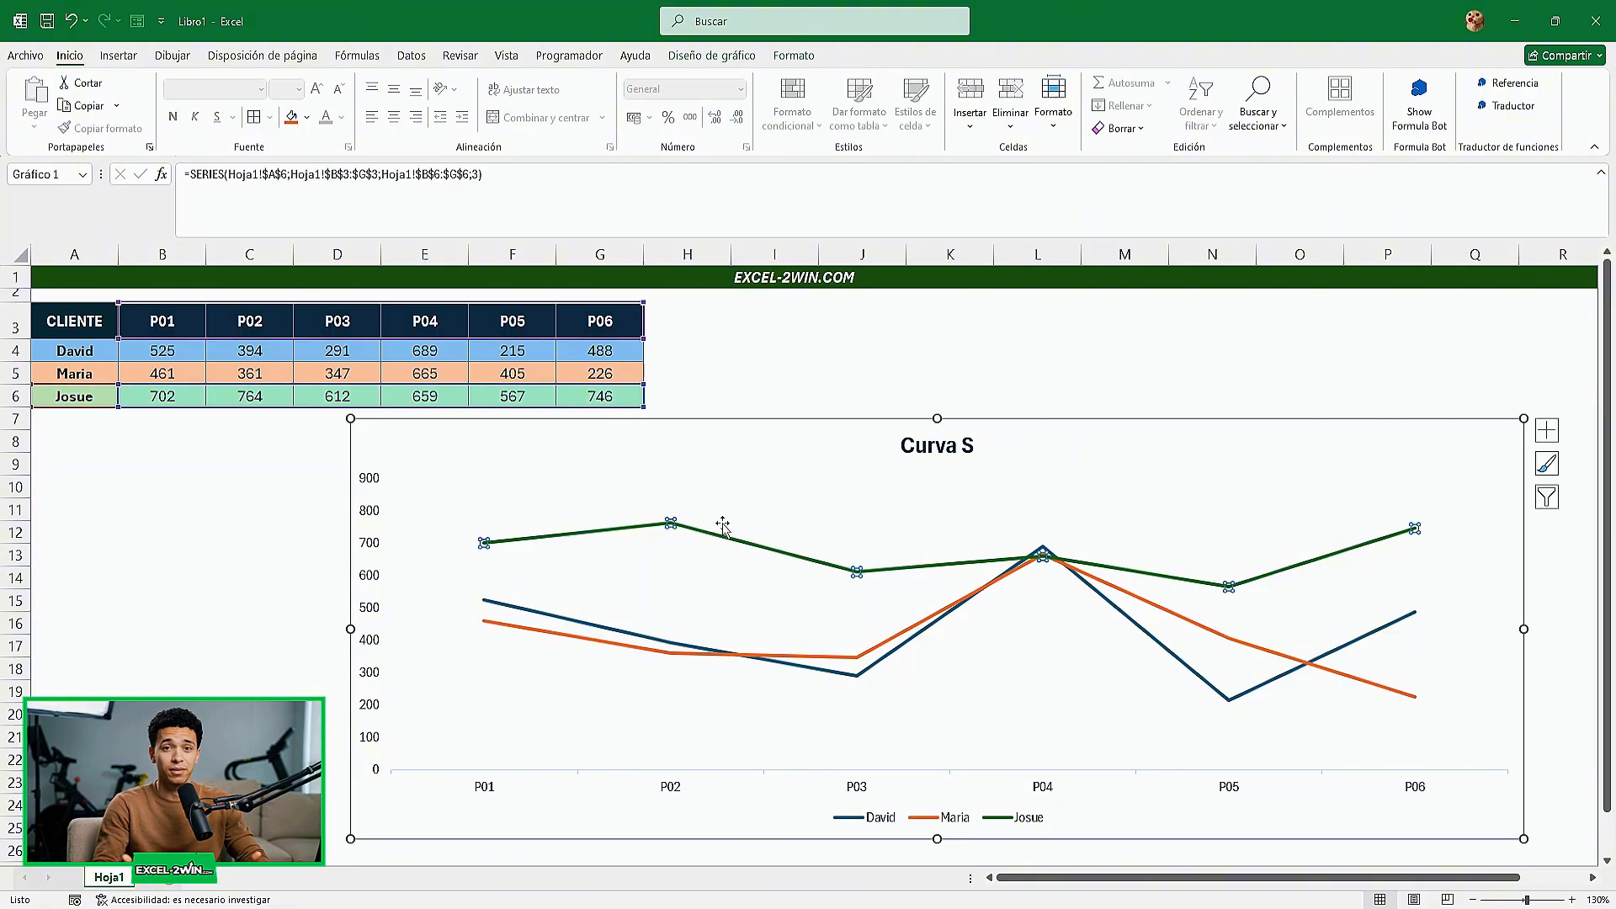
right_click(671, 522)
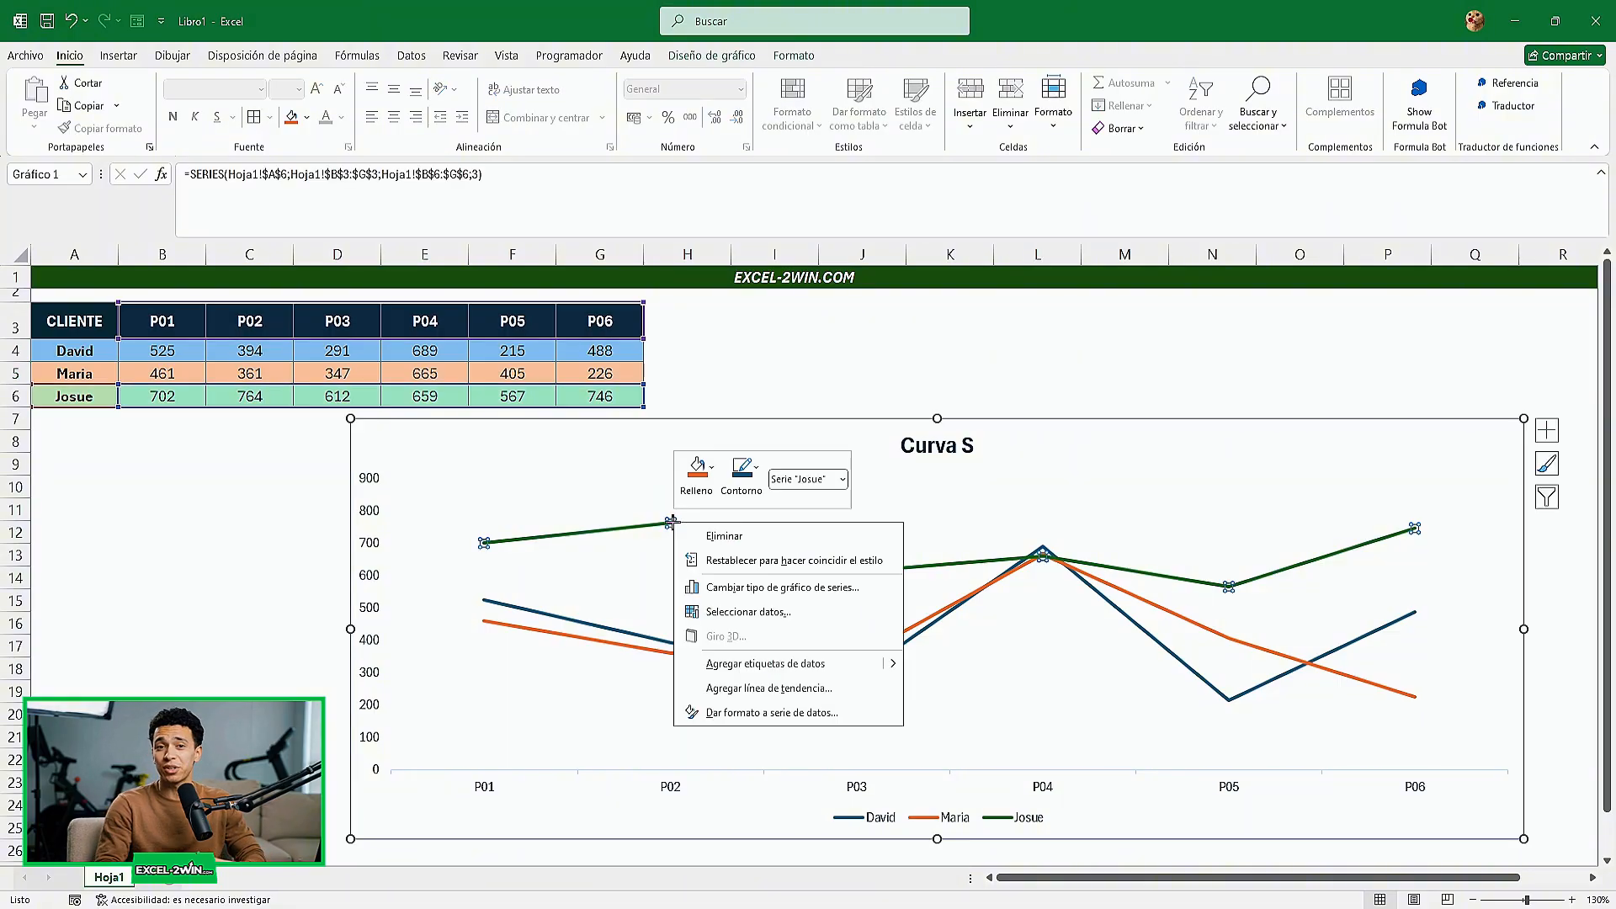
click(735, 712)
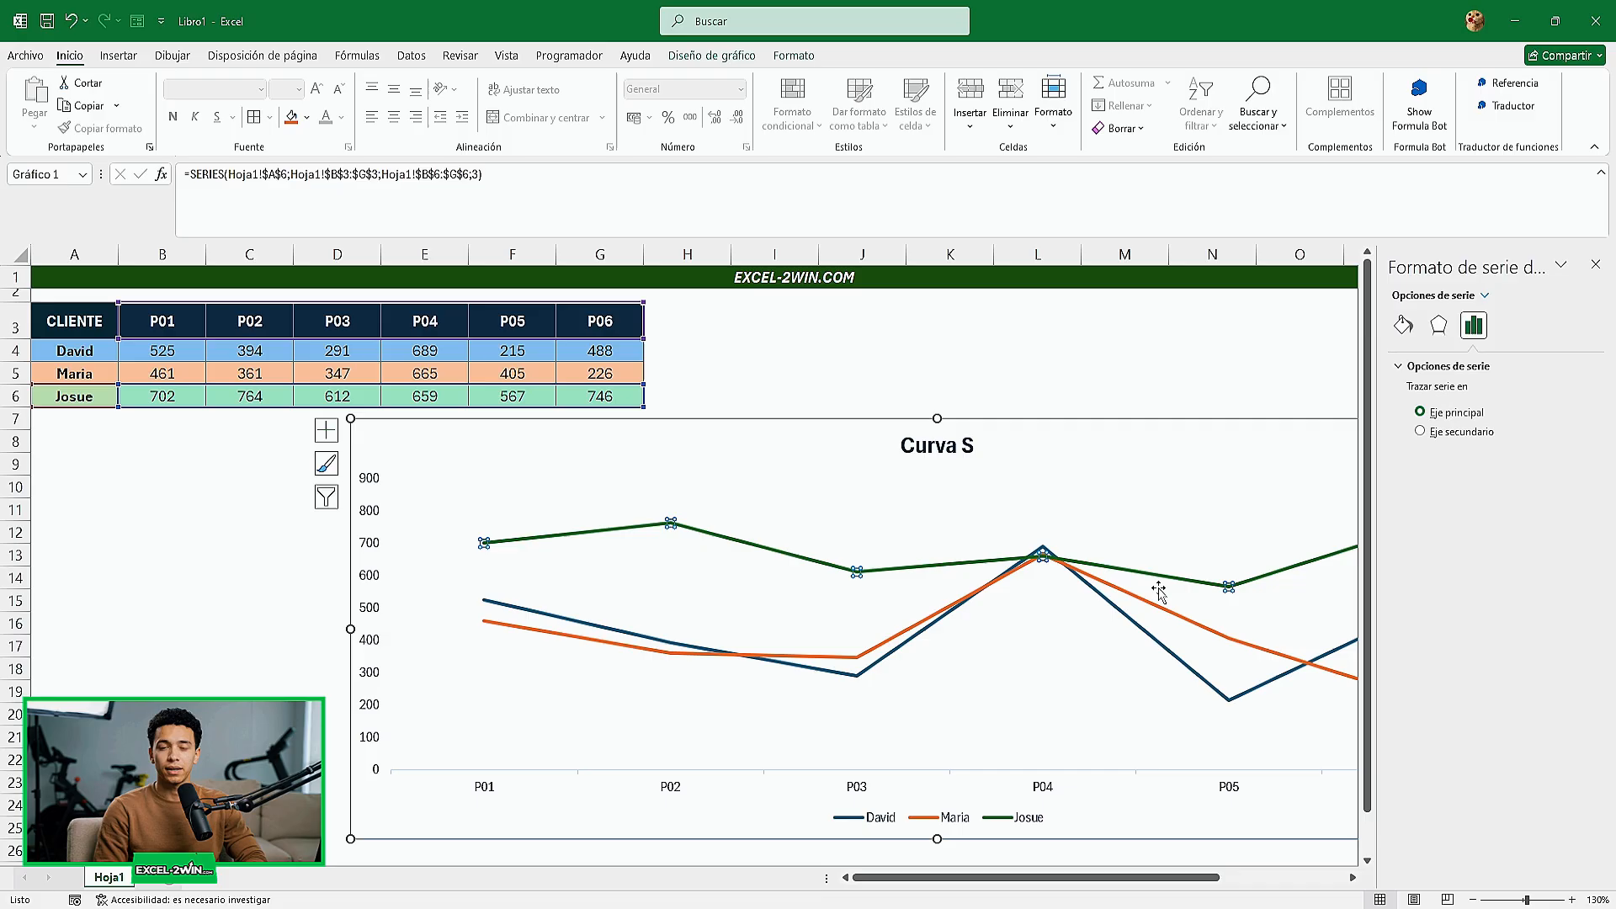
click(1399, 326)
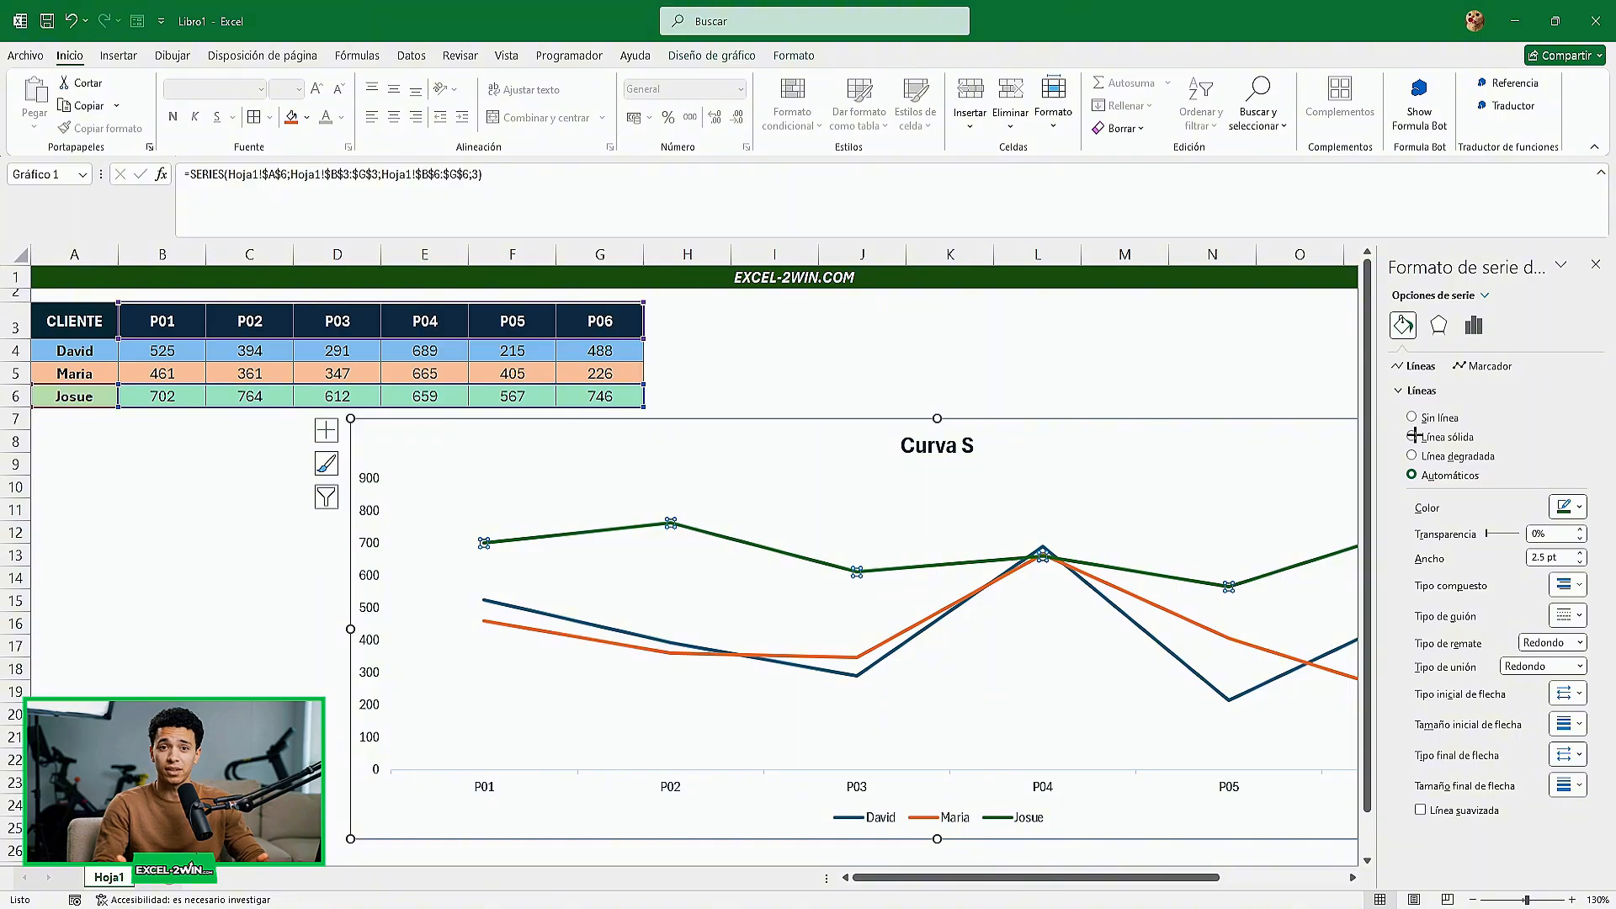
click(1579, 508)
click(1602, 609)
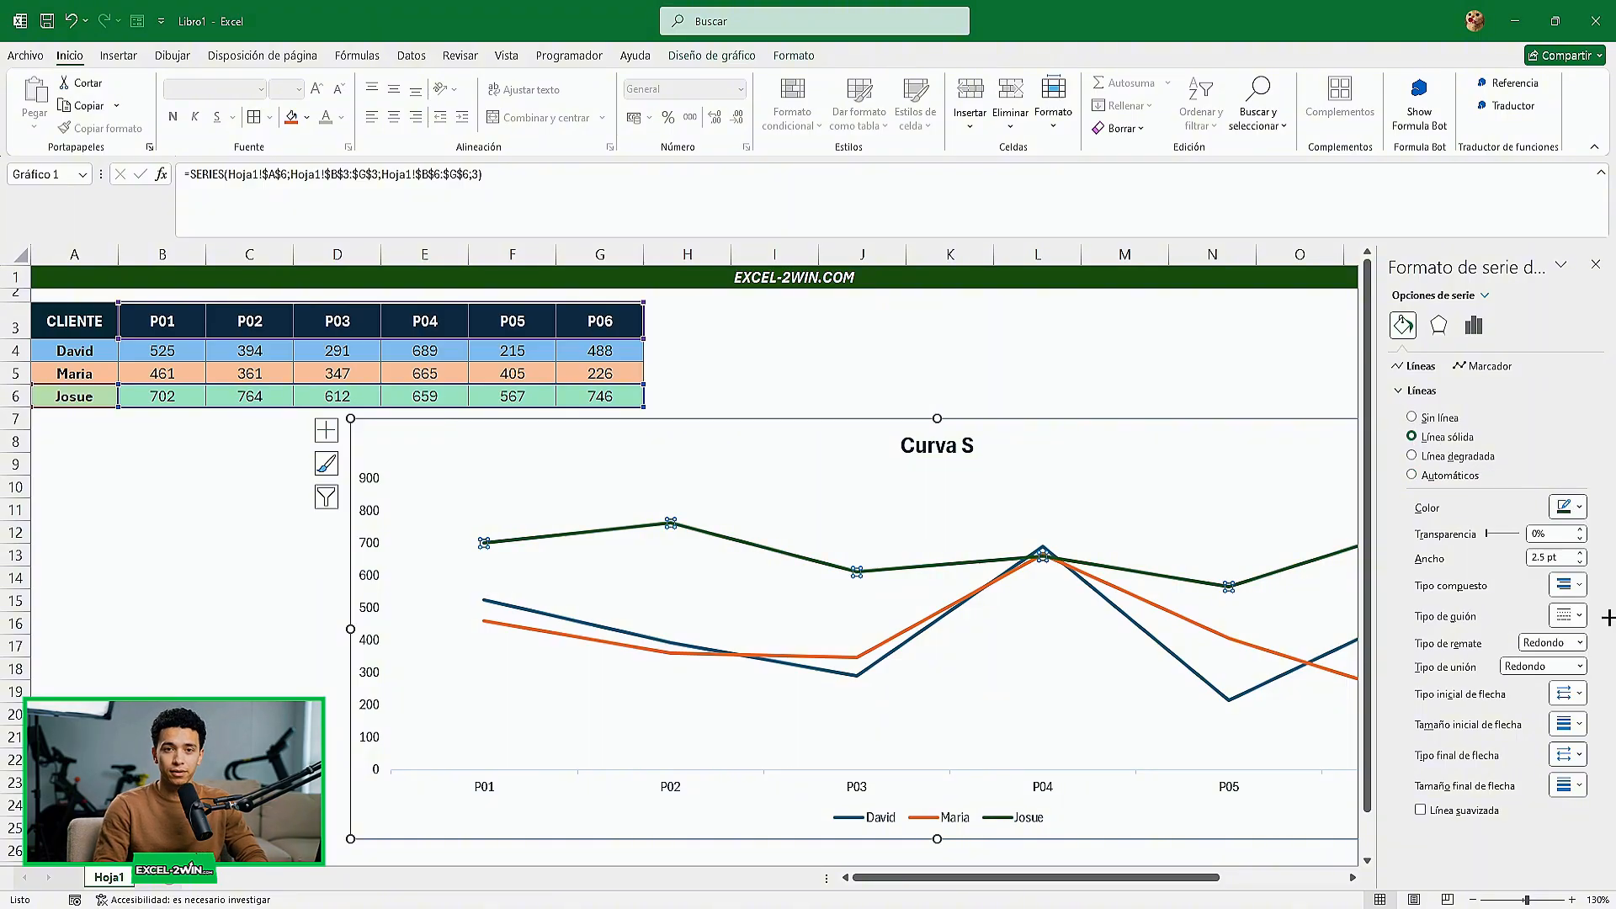
- Increase the width of the dark green series line to 4 pt
click(1582, 552)
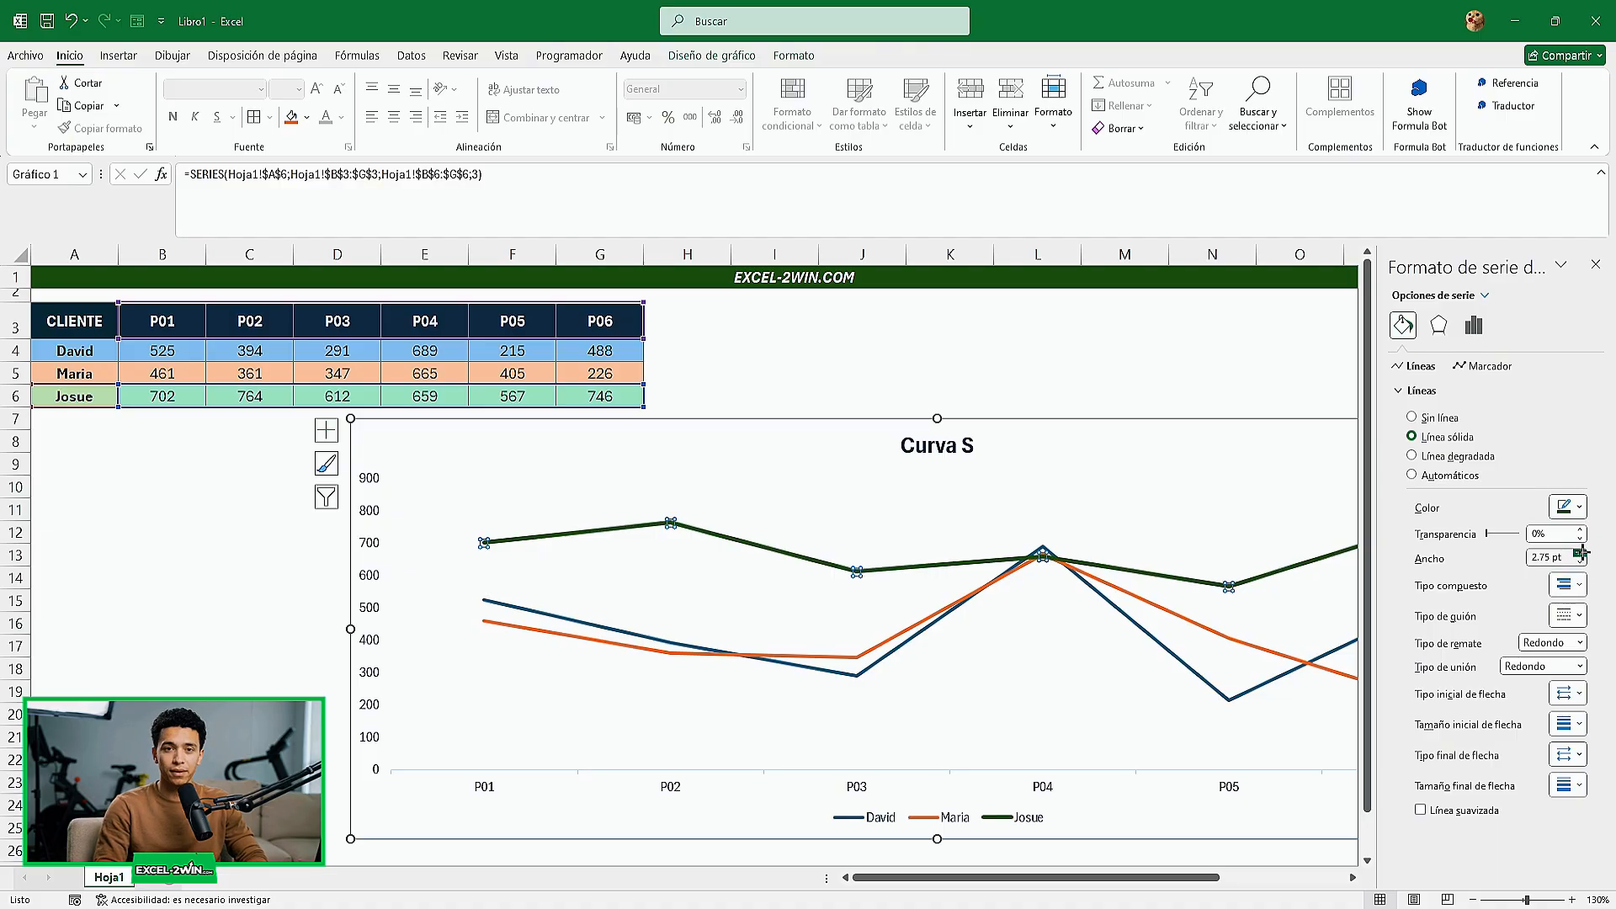
click(1582, 553)
click(1582, 552)
click(1582, 553)
click(1582, 553)
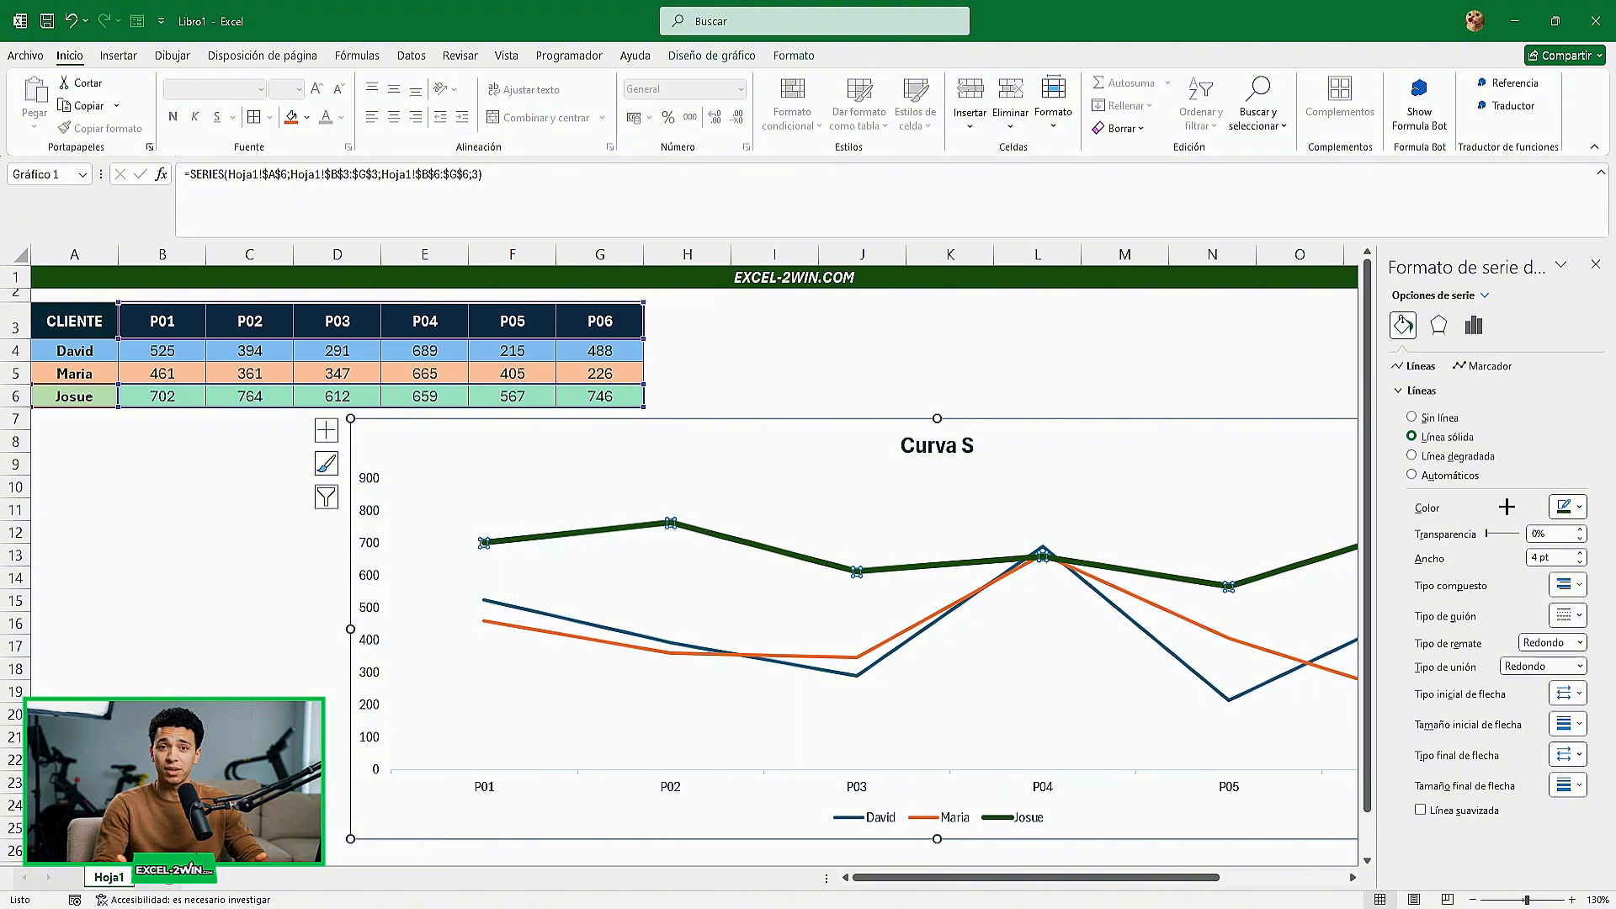
- Add the Flecha arrowhead to the end of the dark green line and turn on its smoothed line option
click(1568, 754)
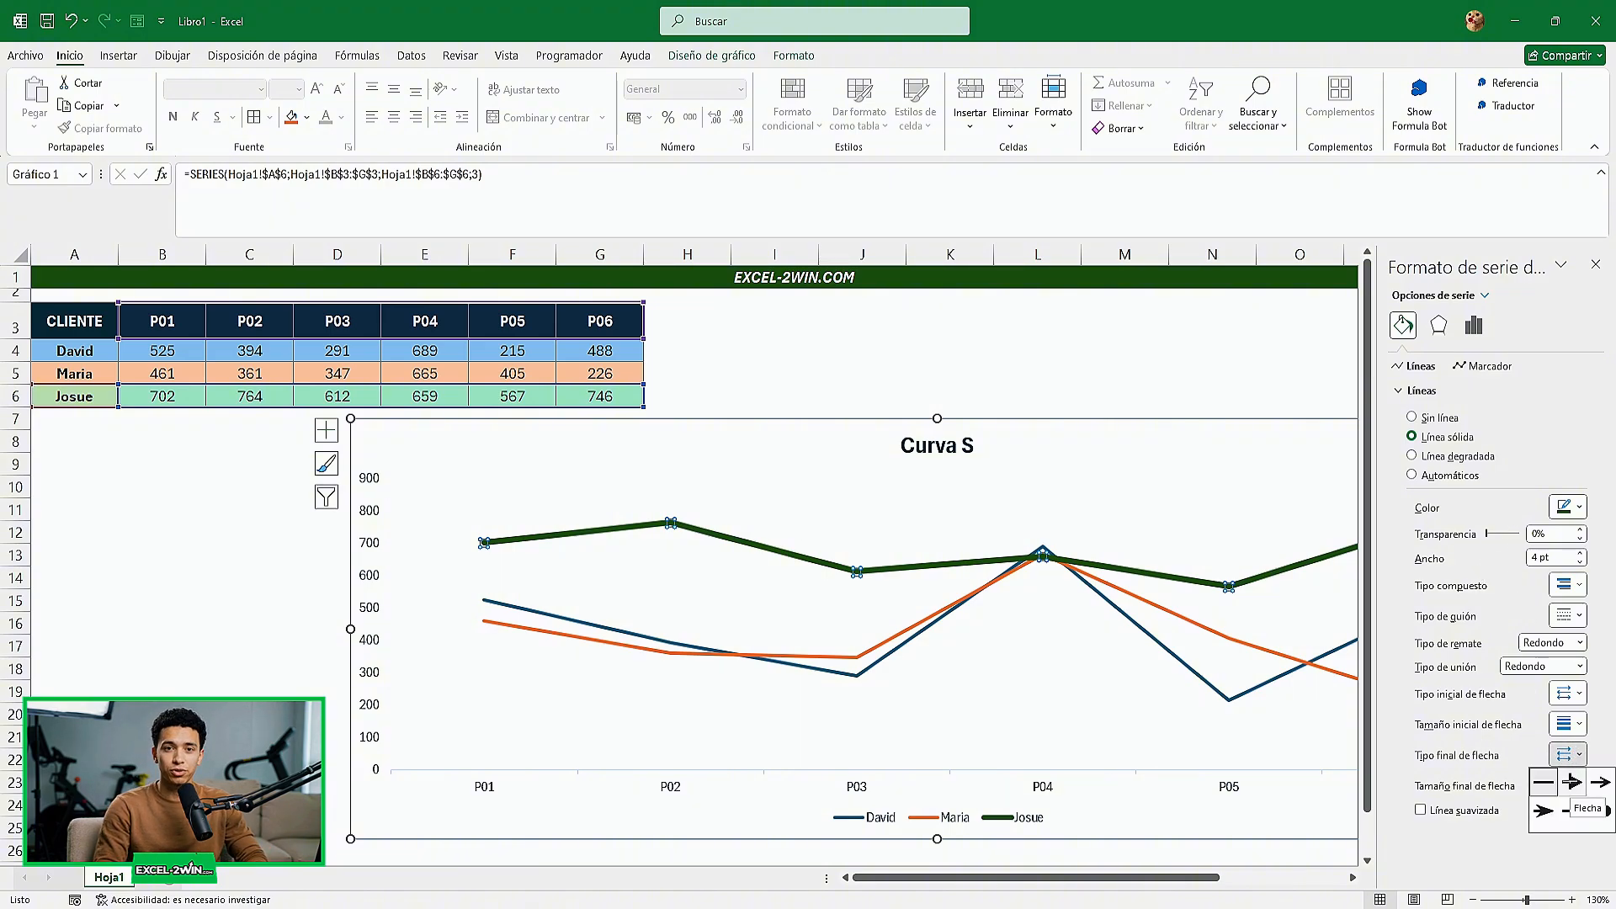
click(1570, 783)
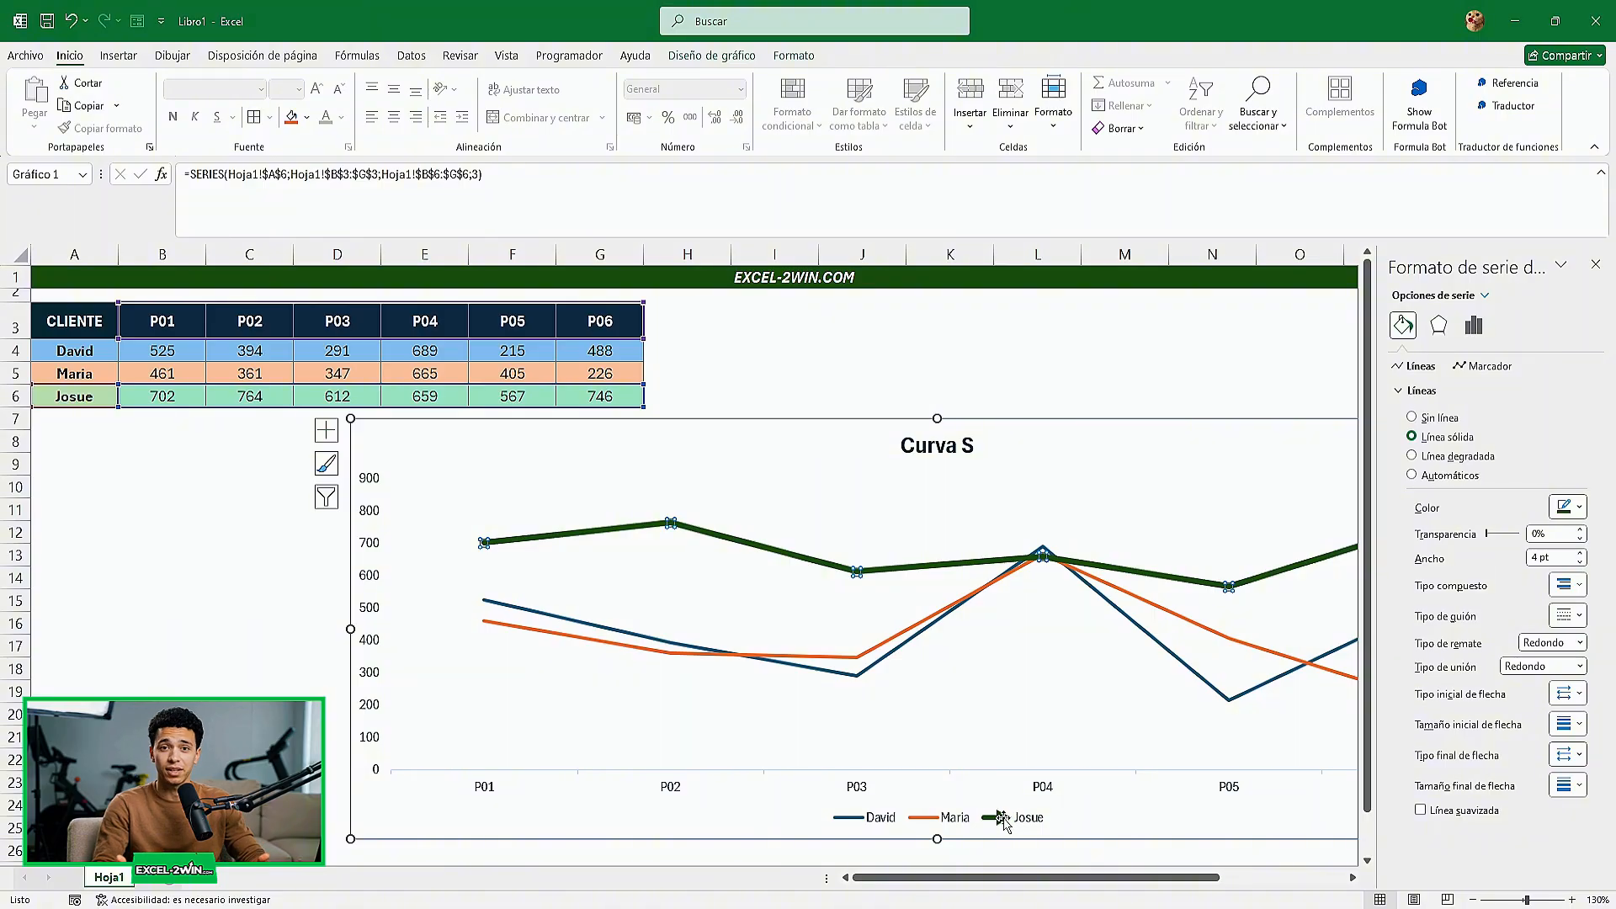
click(1421, 809)
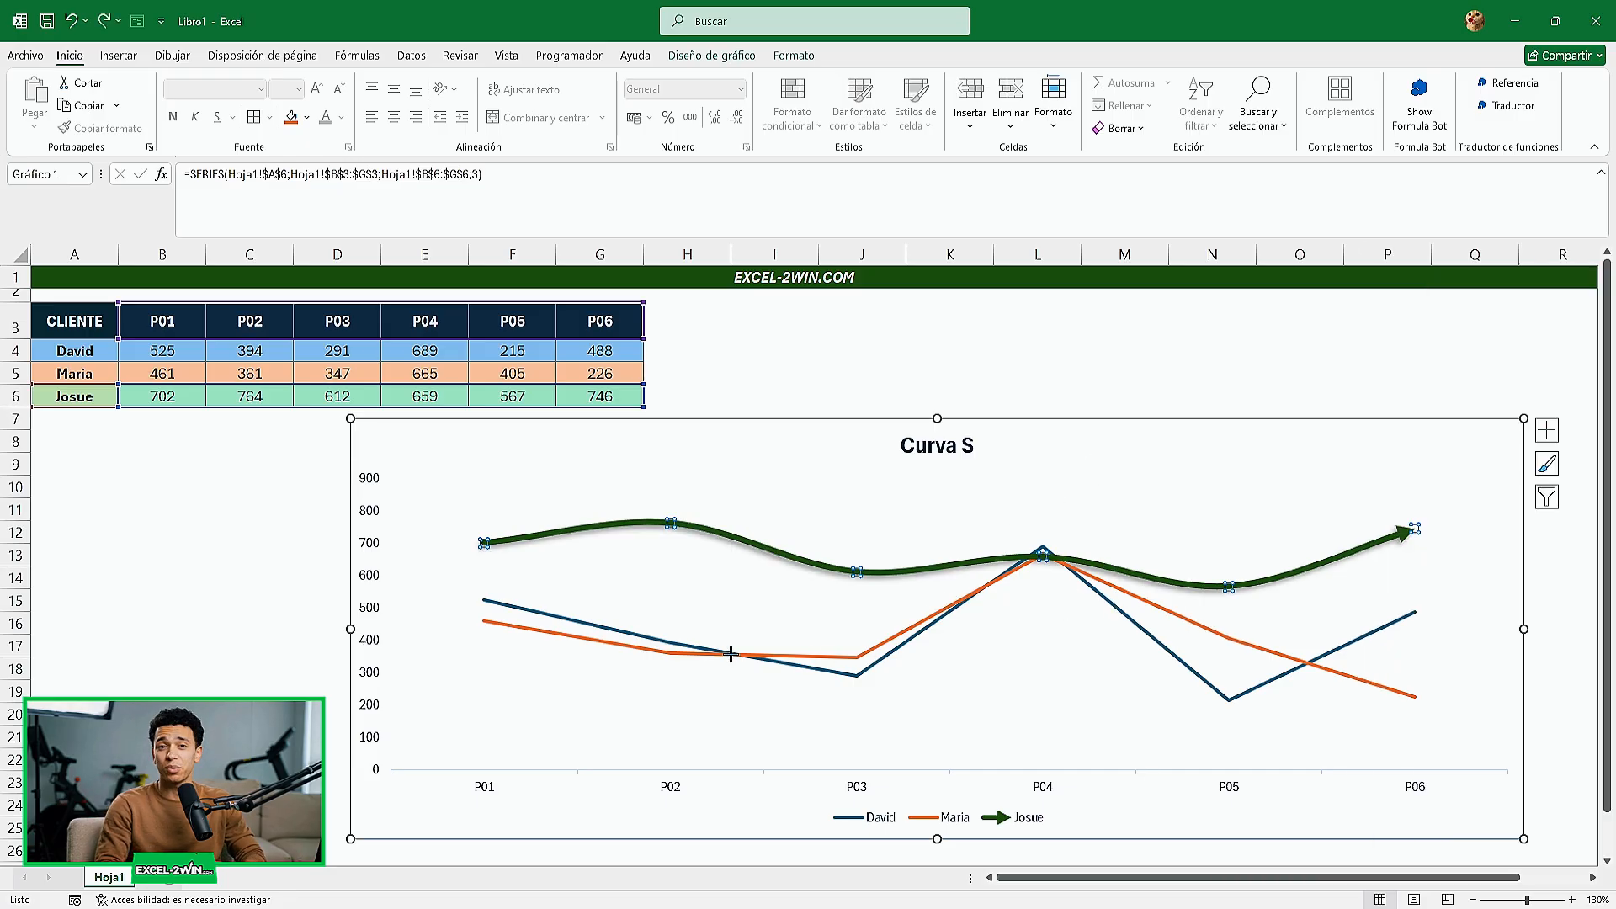
- Format the orange chart series of table row 5 as a solid line in dark orange
click(689, 655)
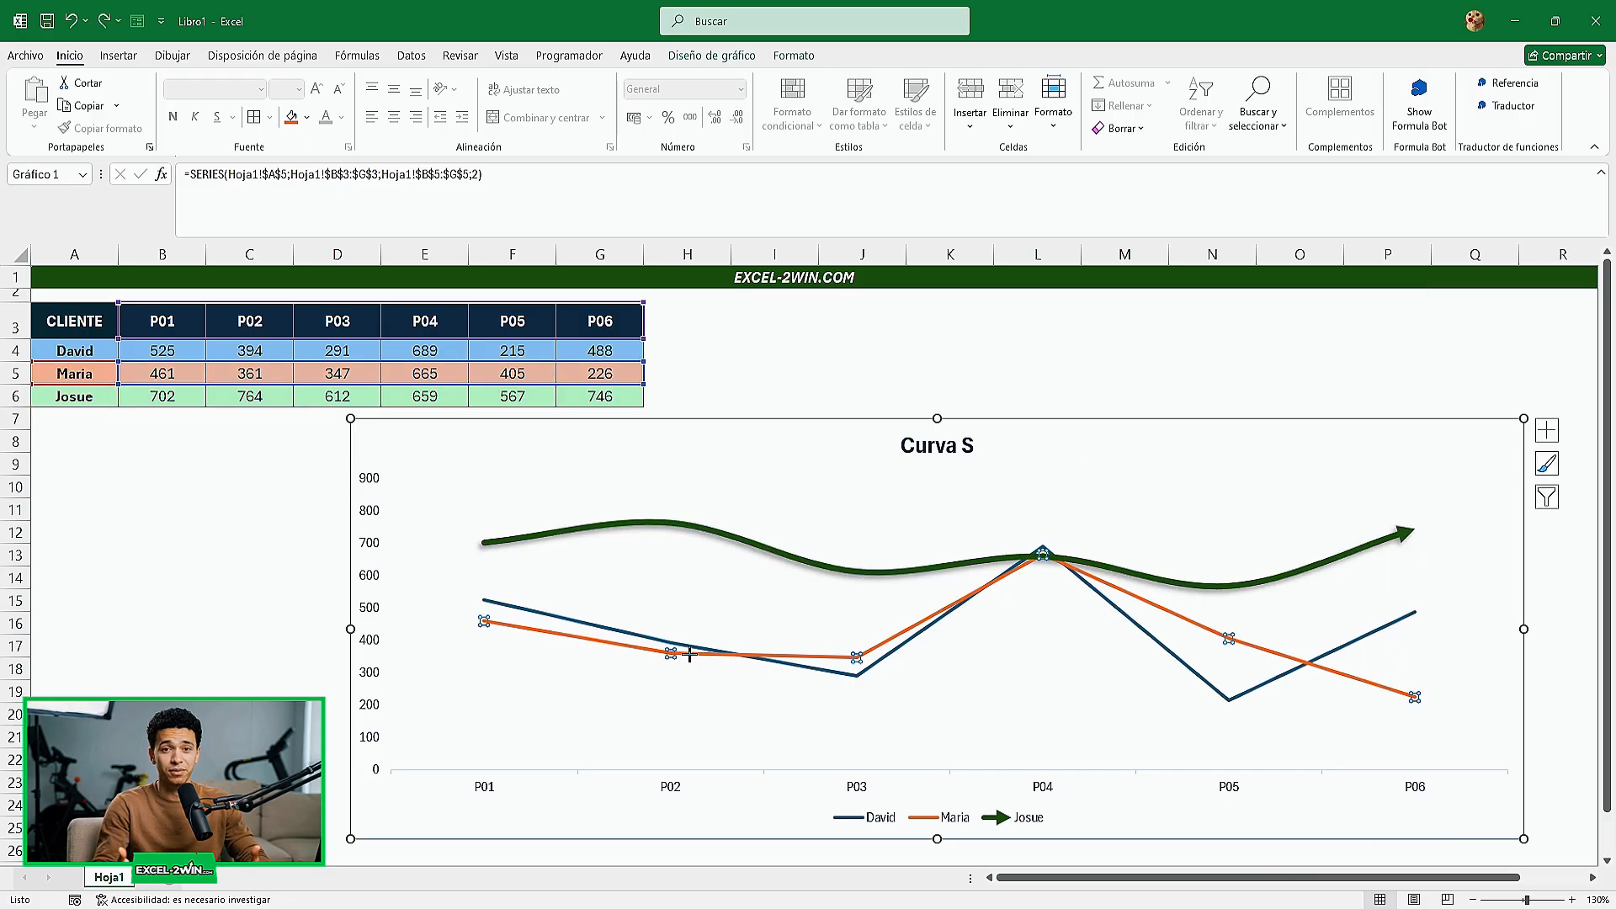
double_click(690, 655)
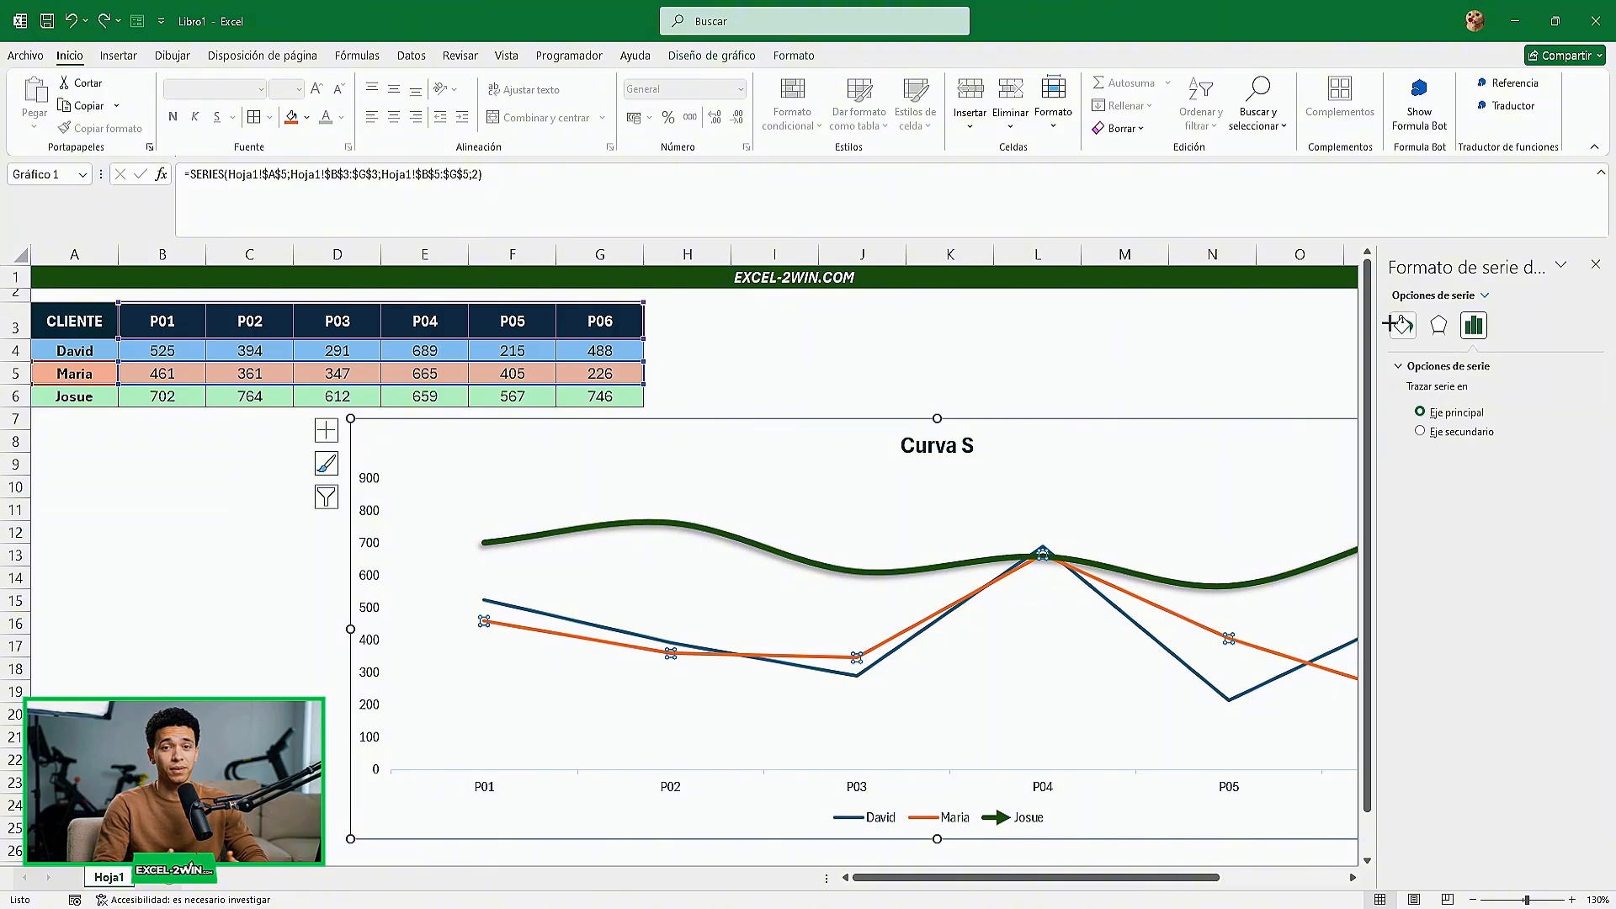
click(1403, 325)
click(1413, 436)
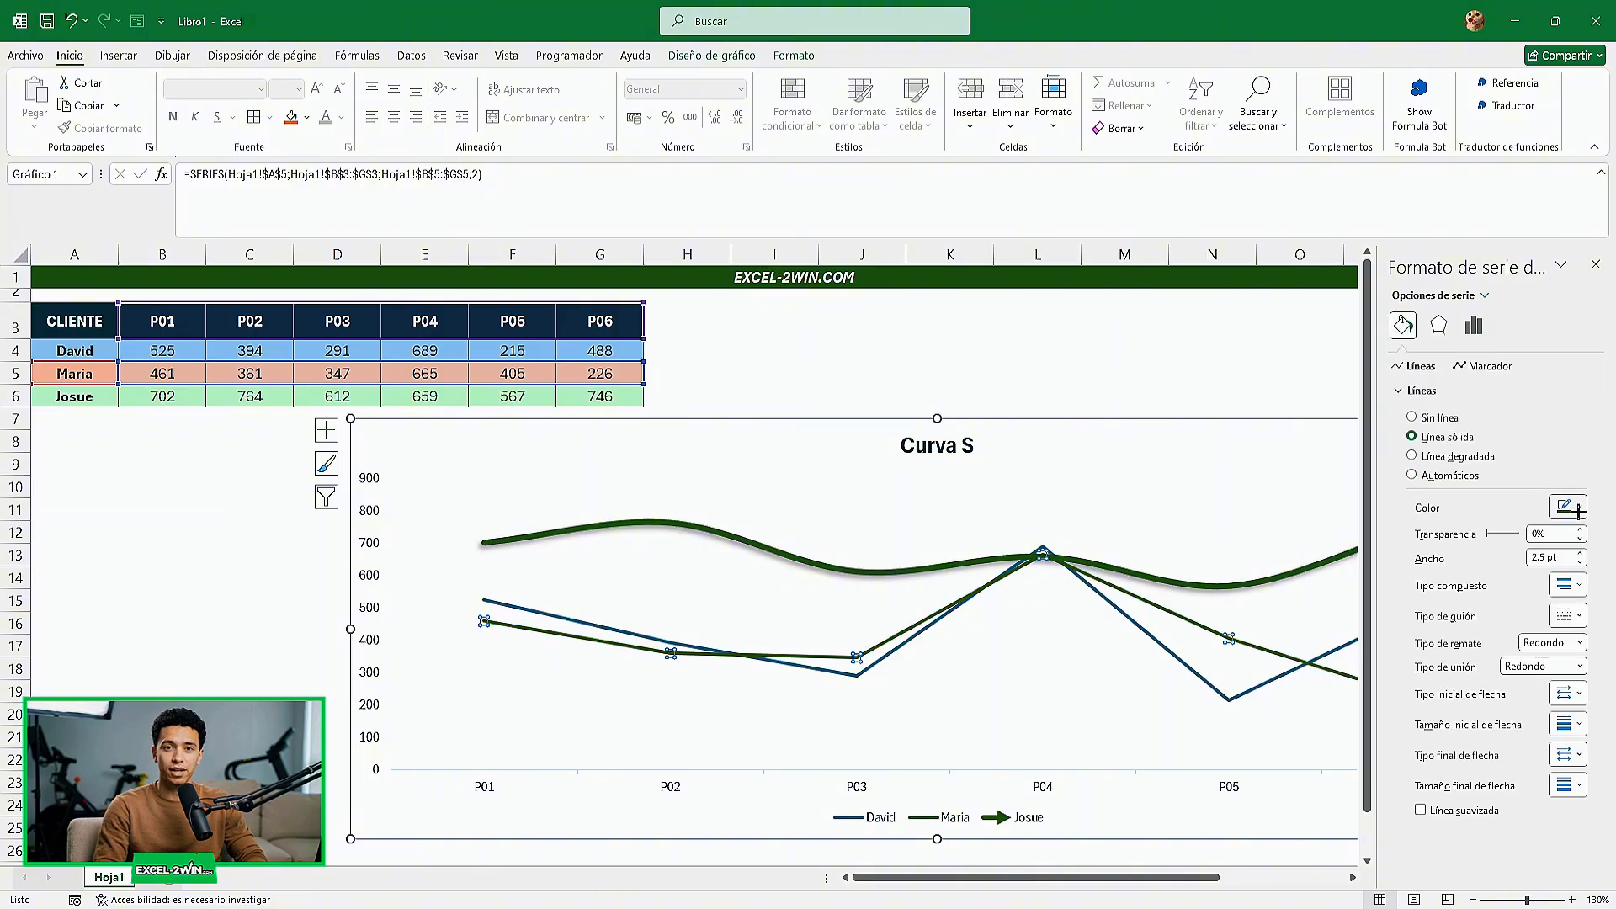
click(1578, 507)
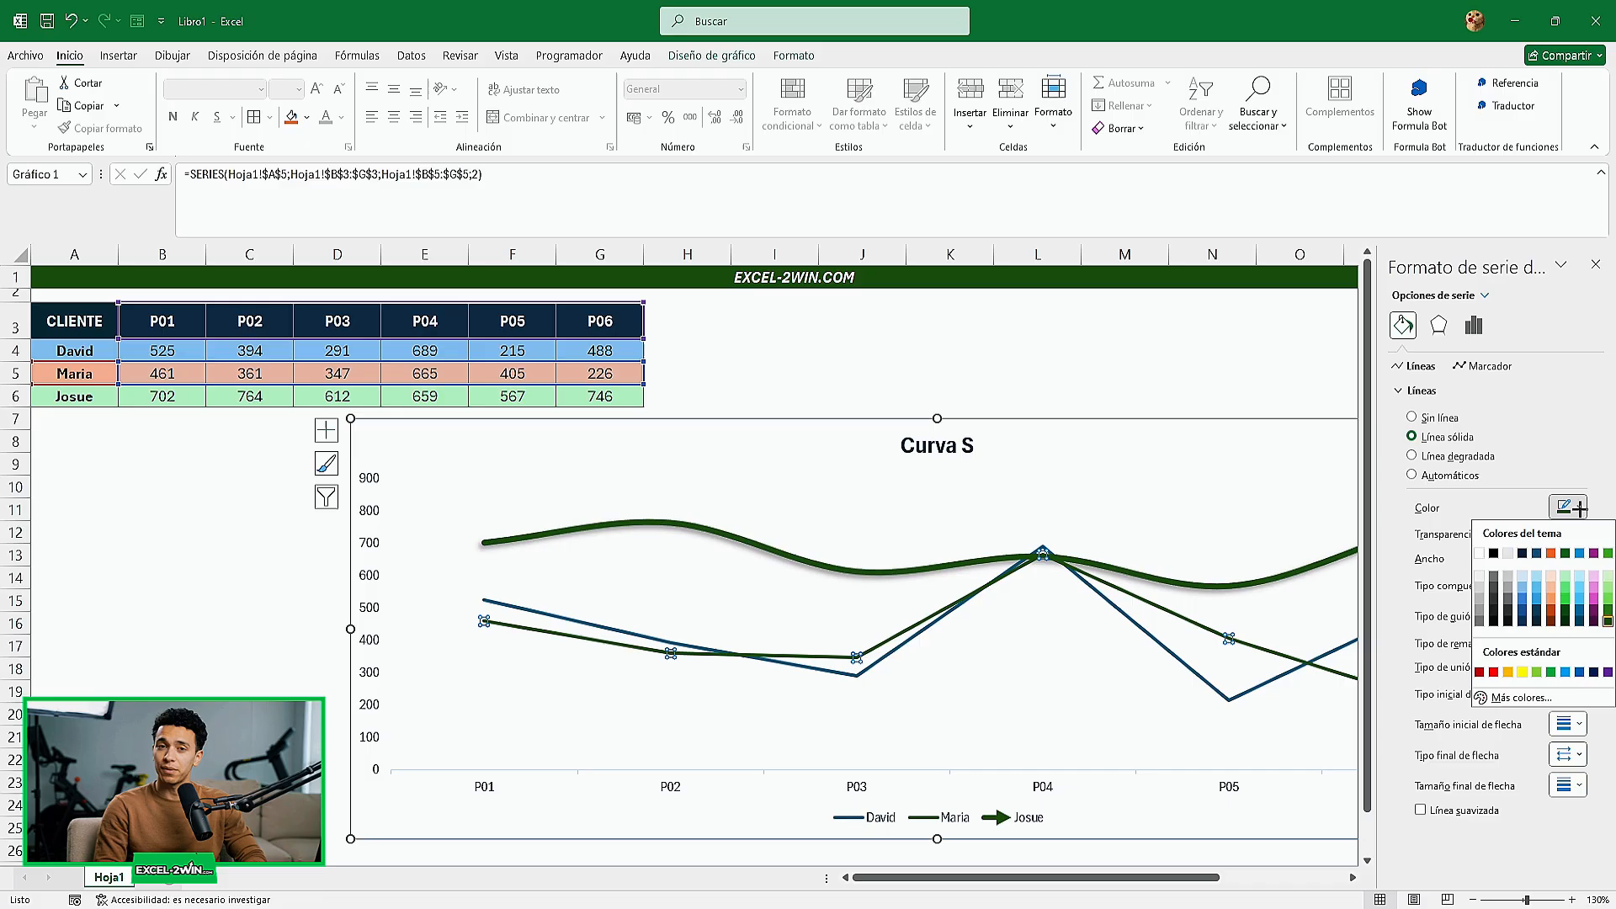
click(1552, 610)
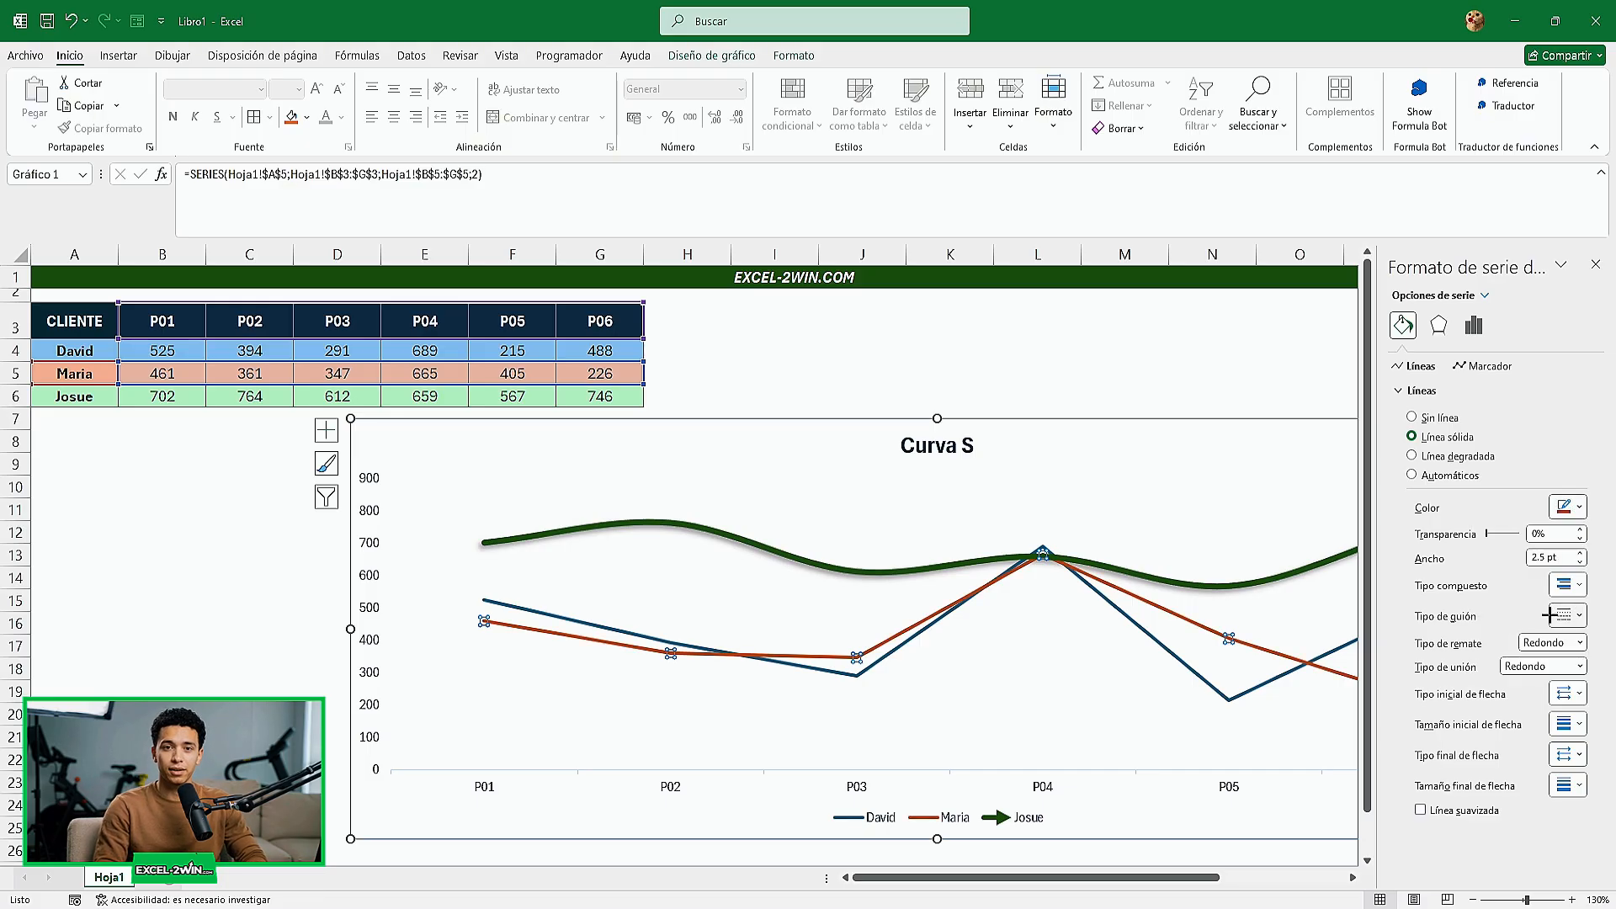
- Set the dark orange line's width to 4 pt and add the Flecha arrowhead to its end
click(1581, 553)
click(1580, 553)
click(1580, 554)
click(1581, 554)
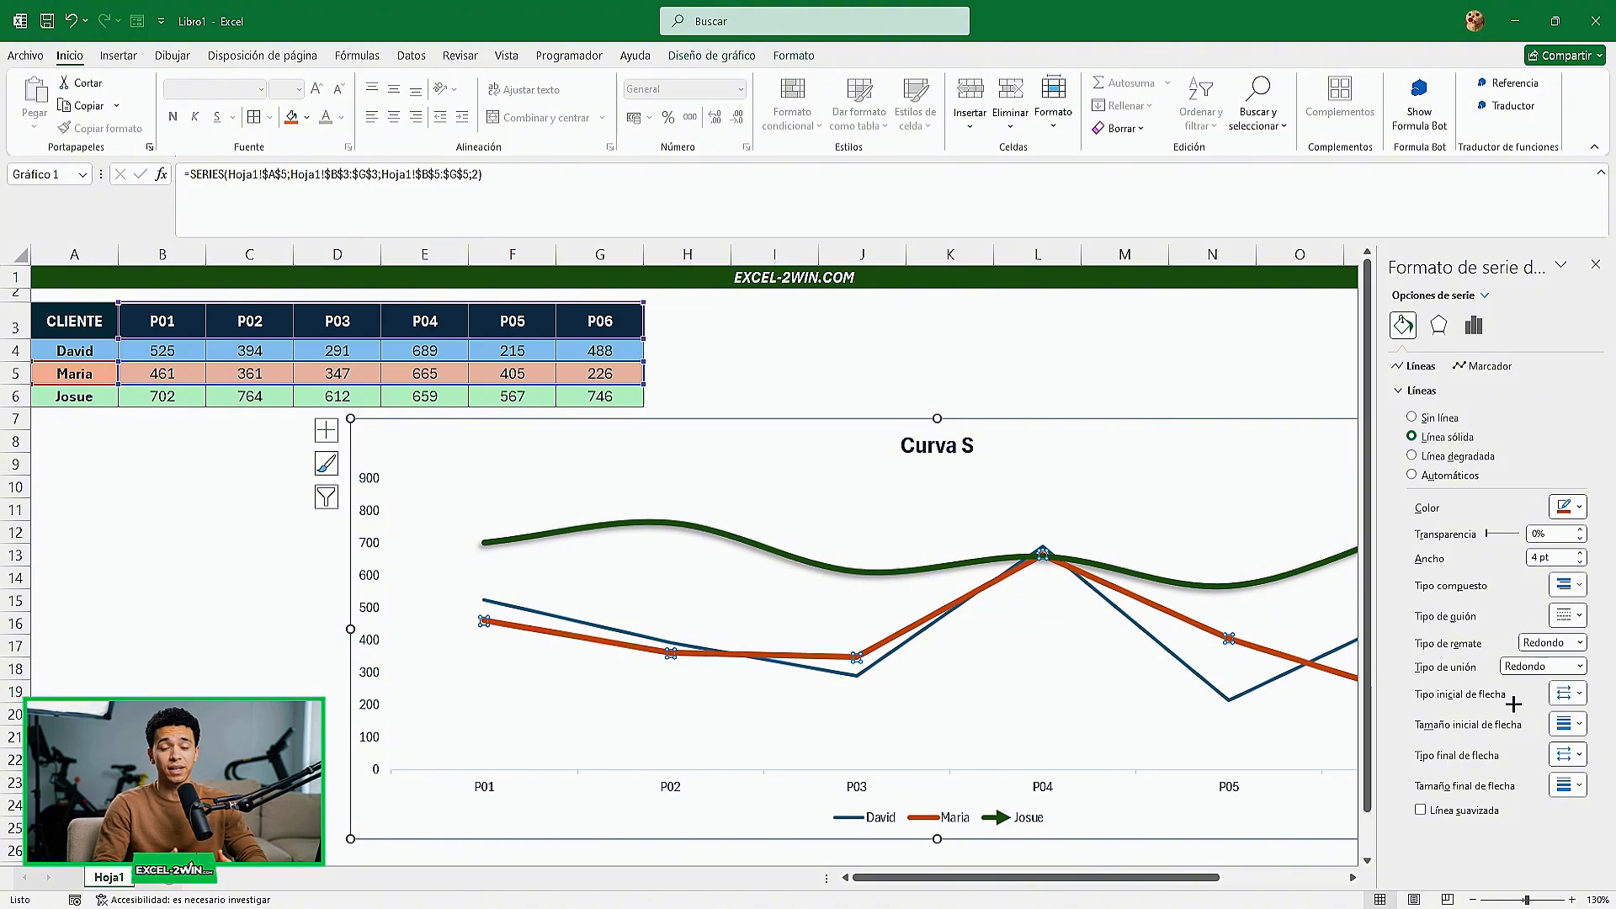
click(1568, 755)
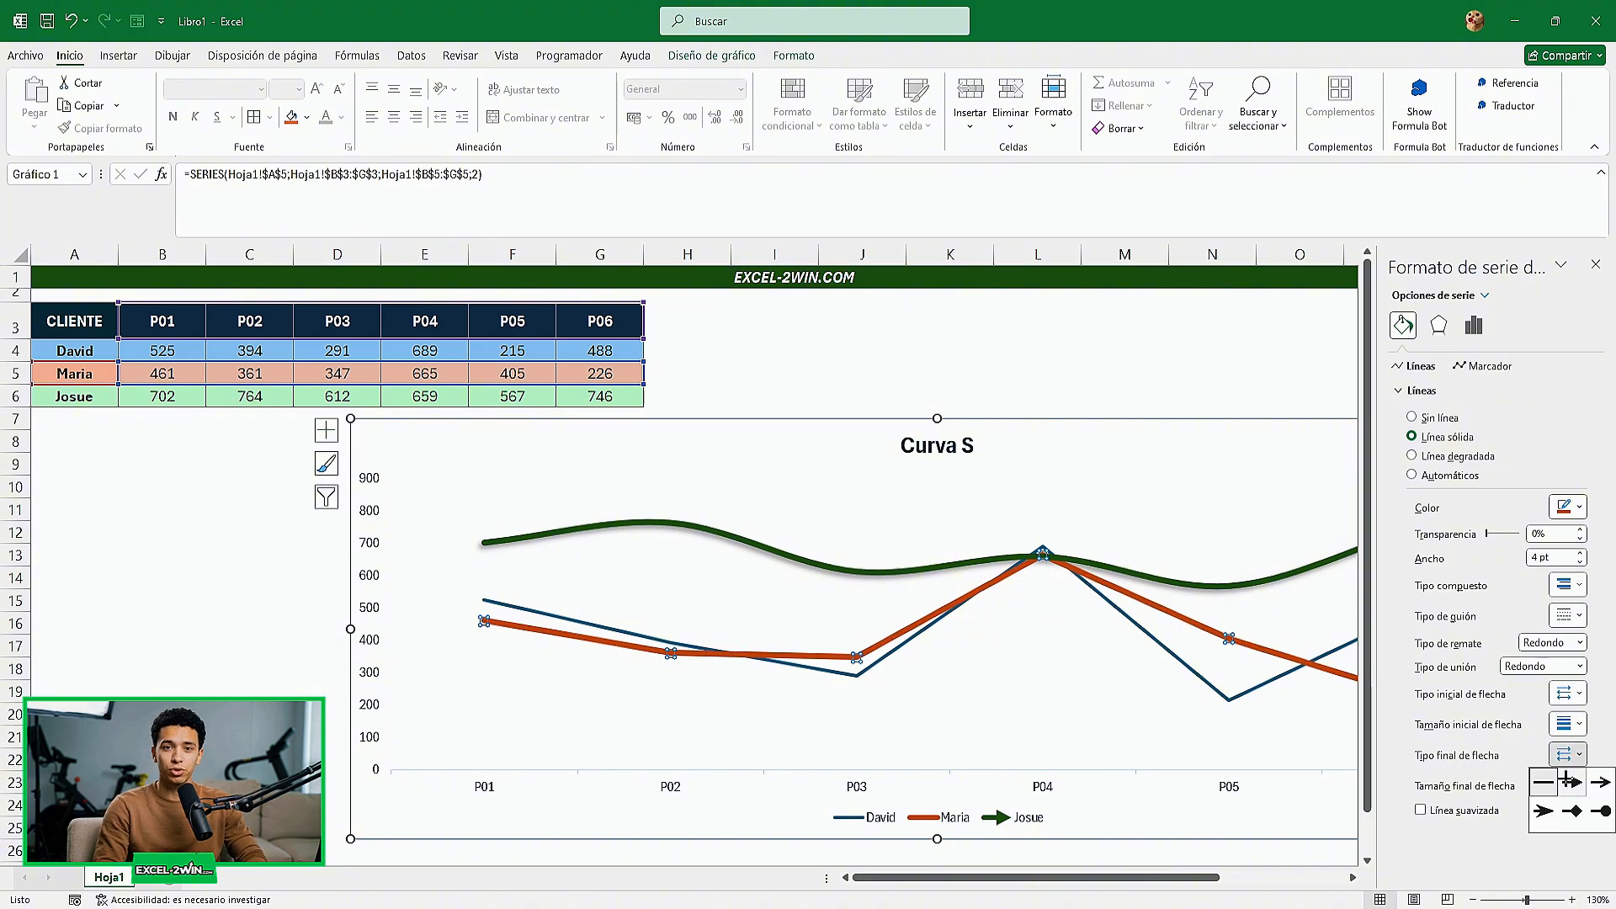
click(1563, 783)
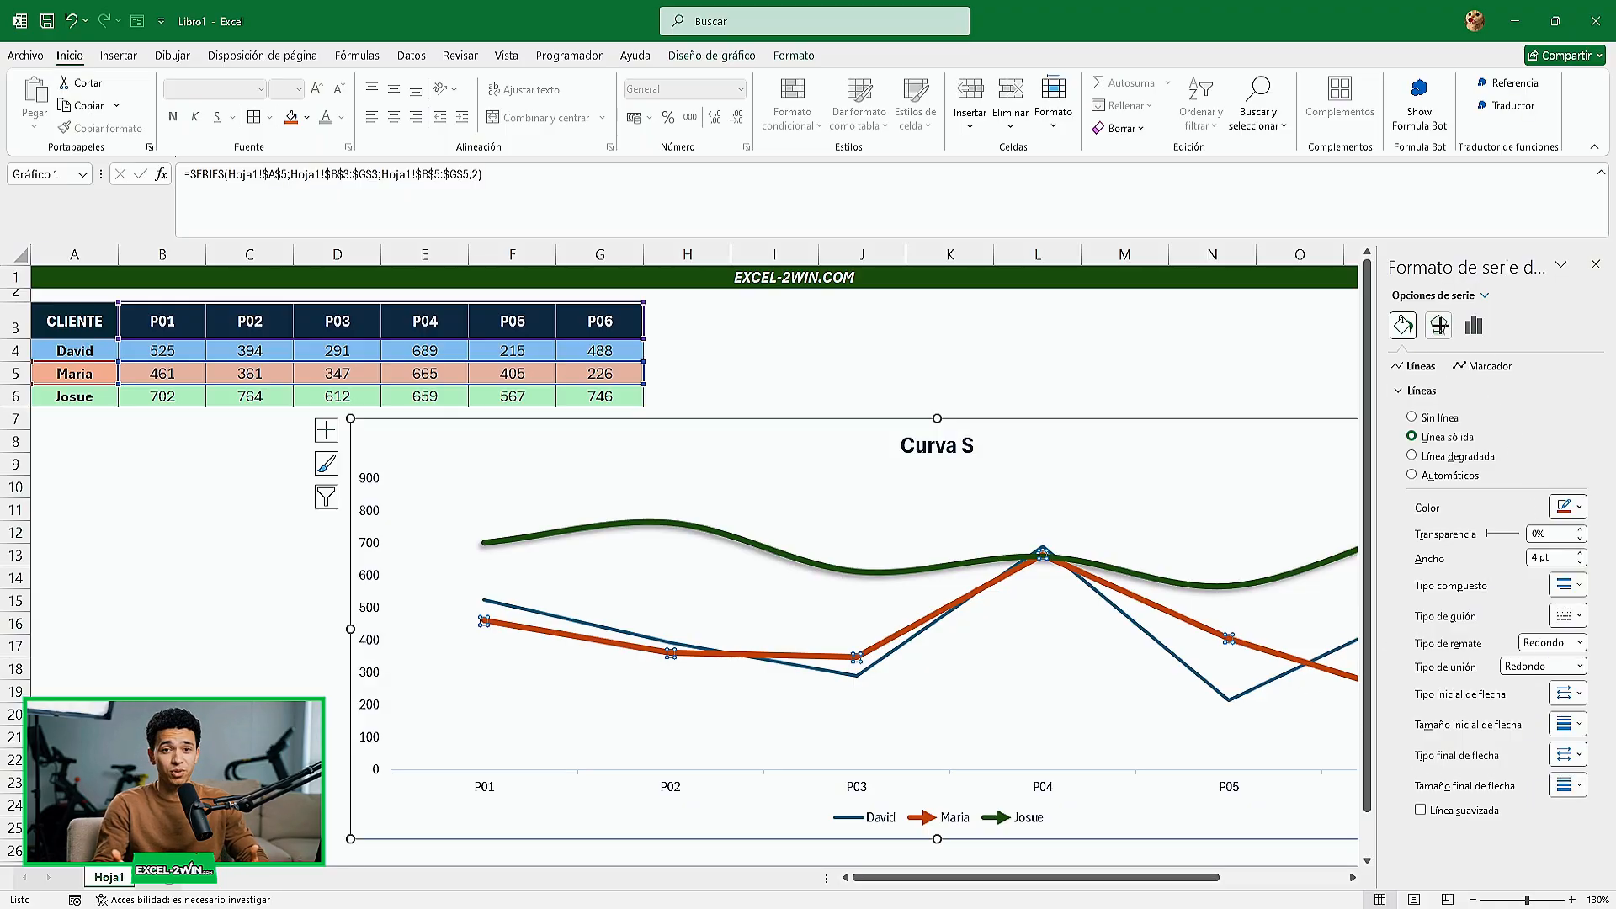
- Give the dark orange line the second Exterior shadow preset and turn on its smoothed line option
click(1439, 326)
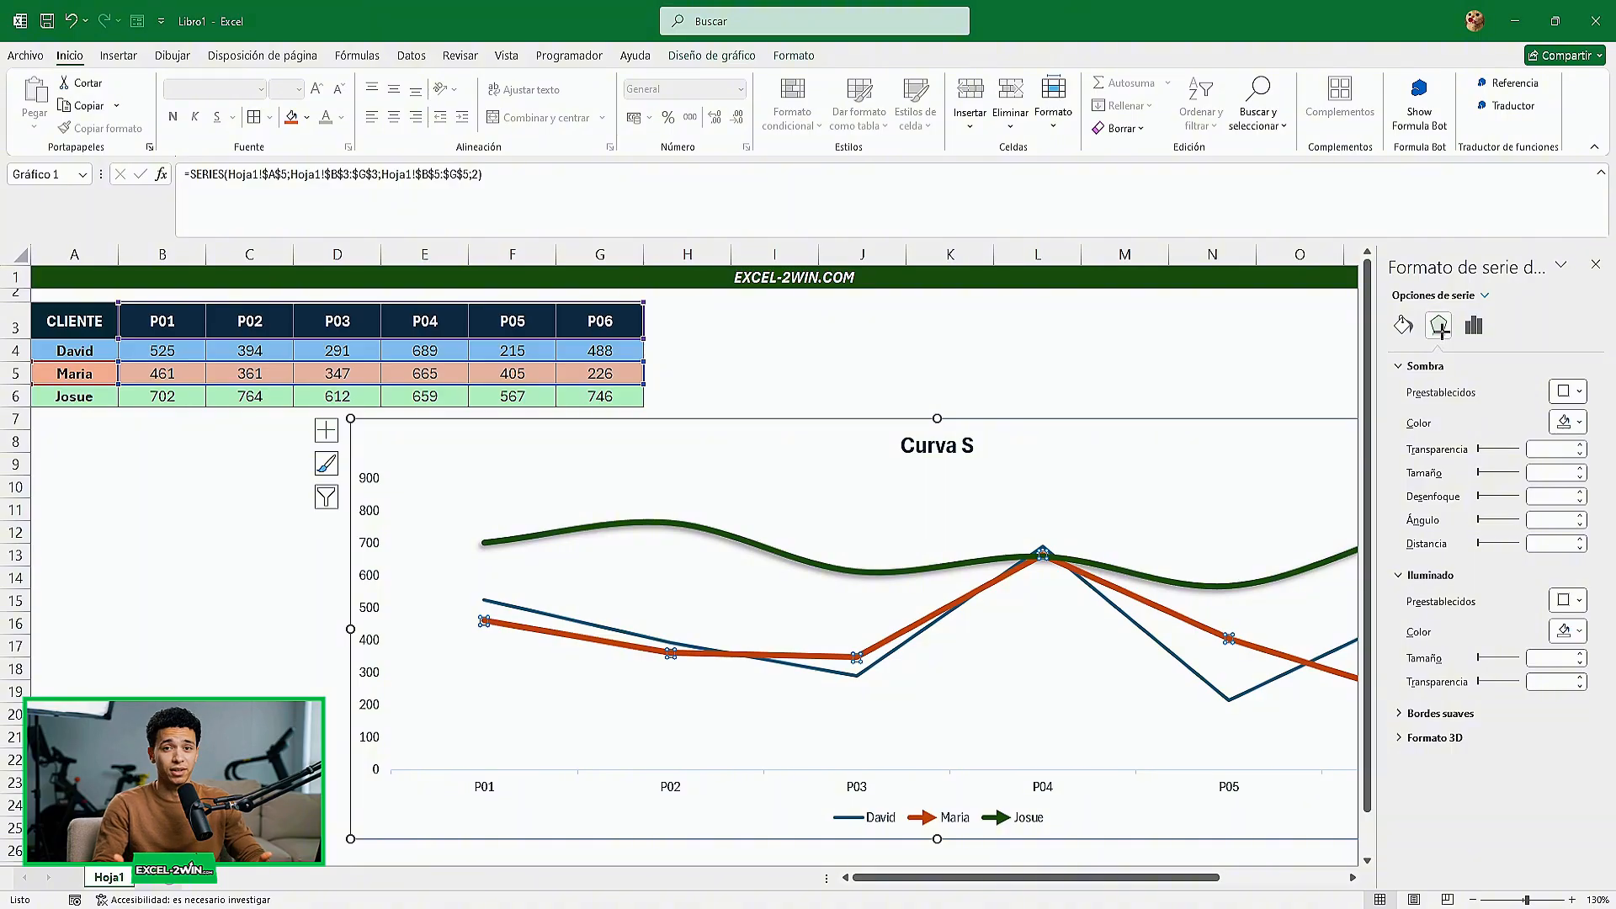
click(1568, 392)
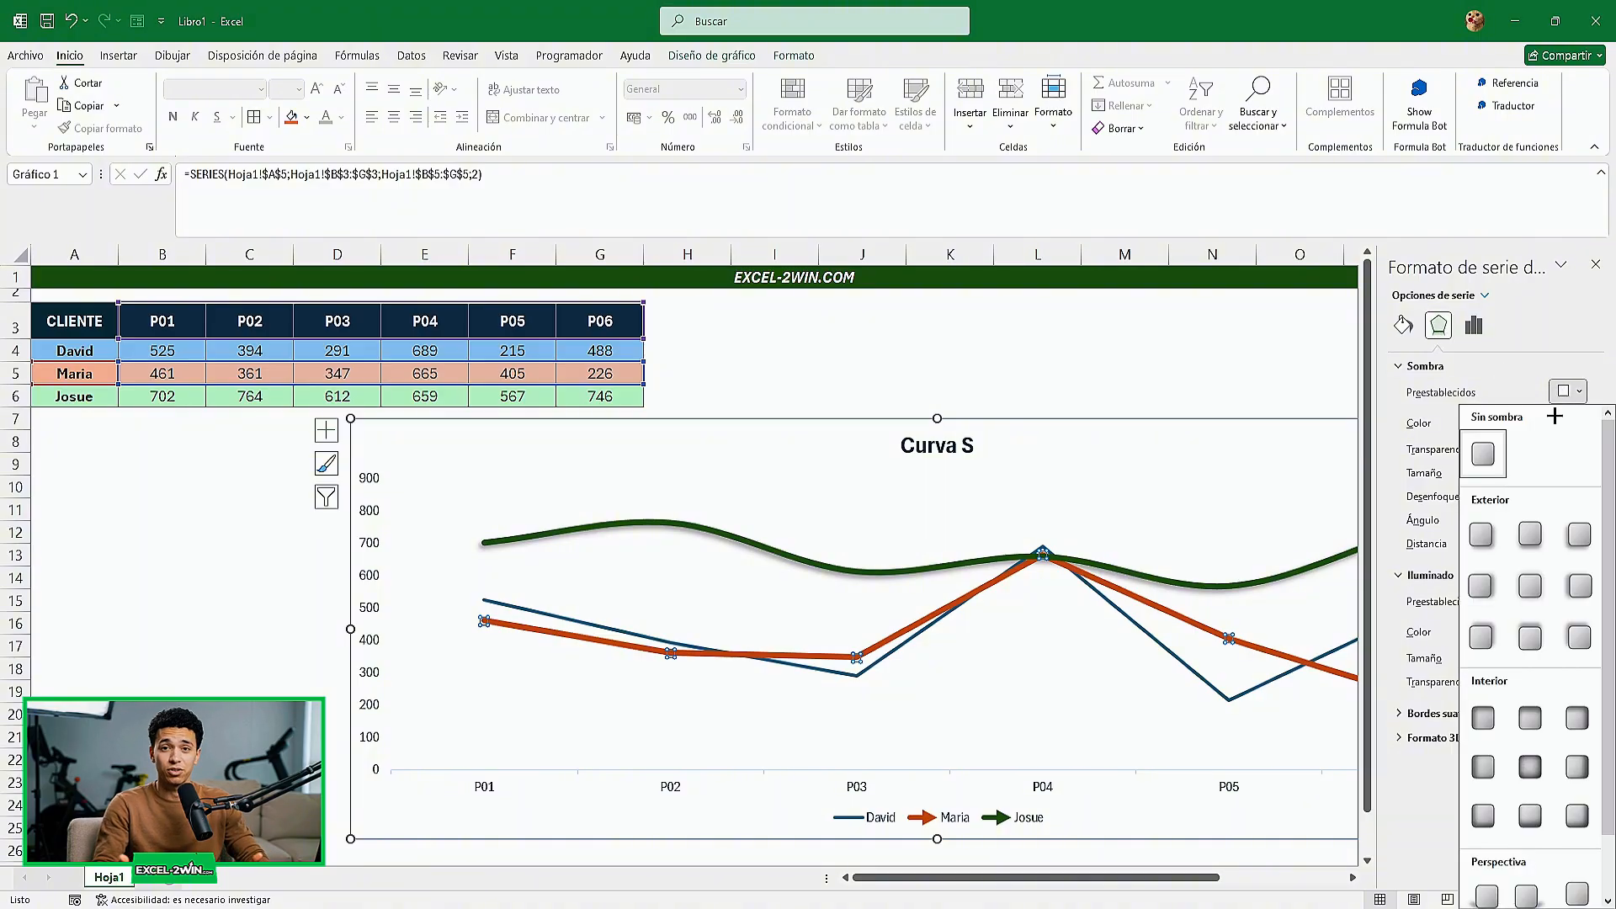
click(1534, 530)
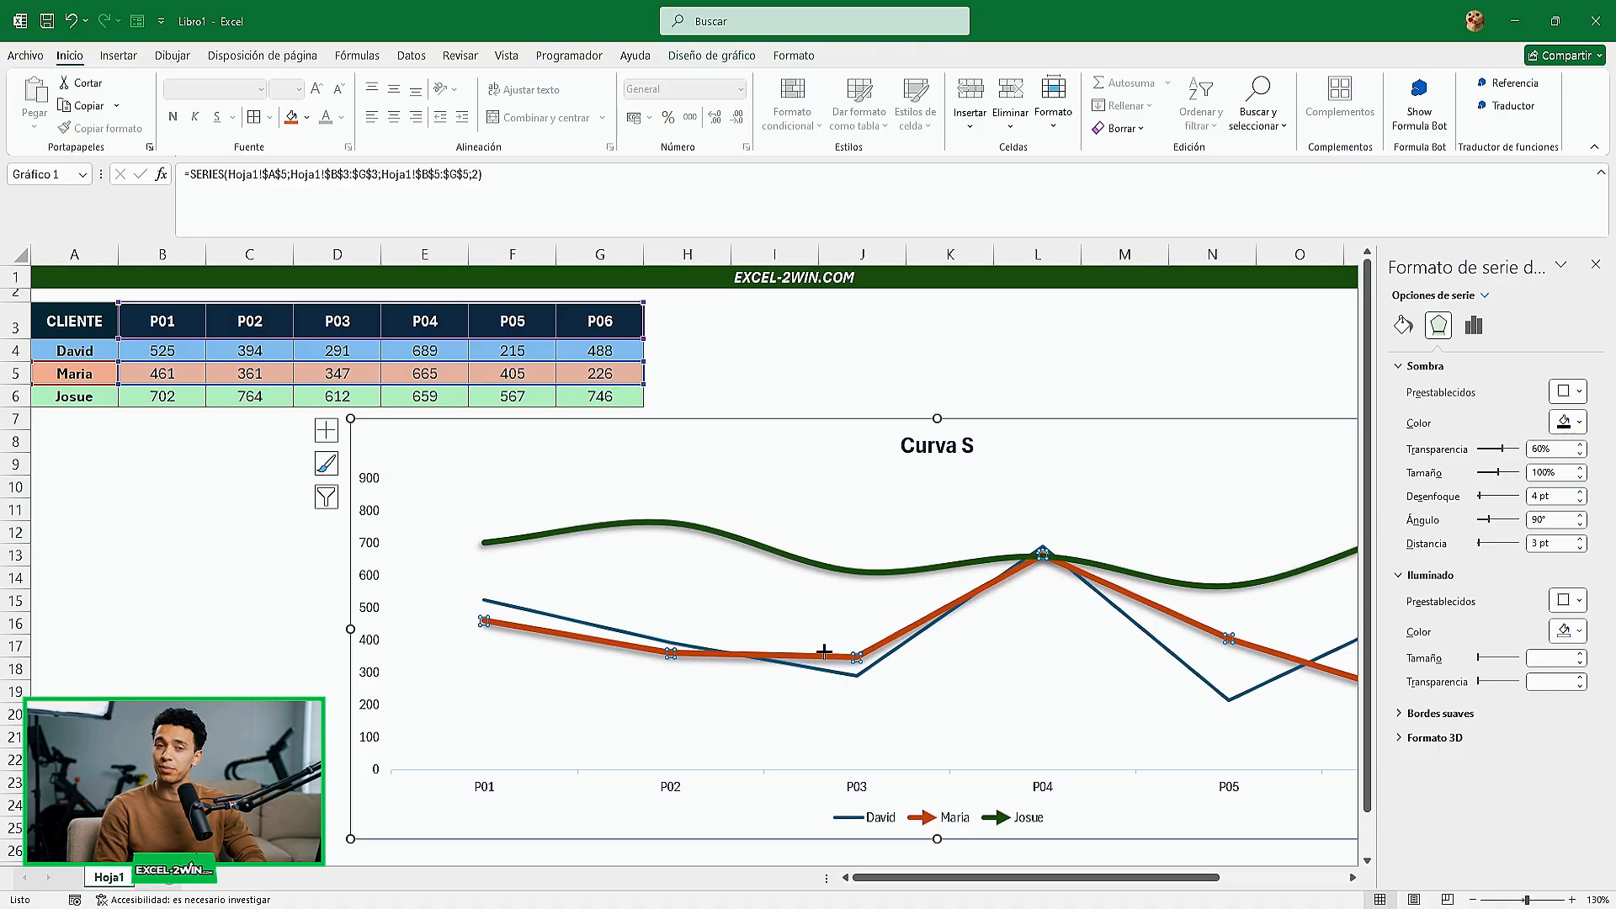
click(1404, 325)
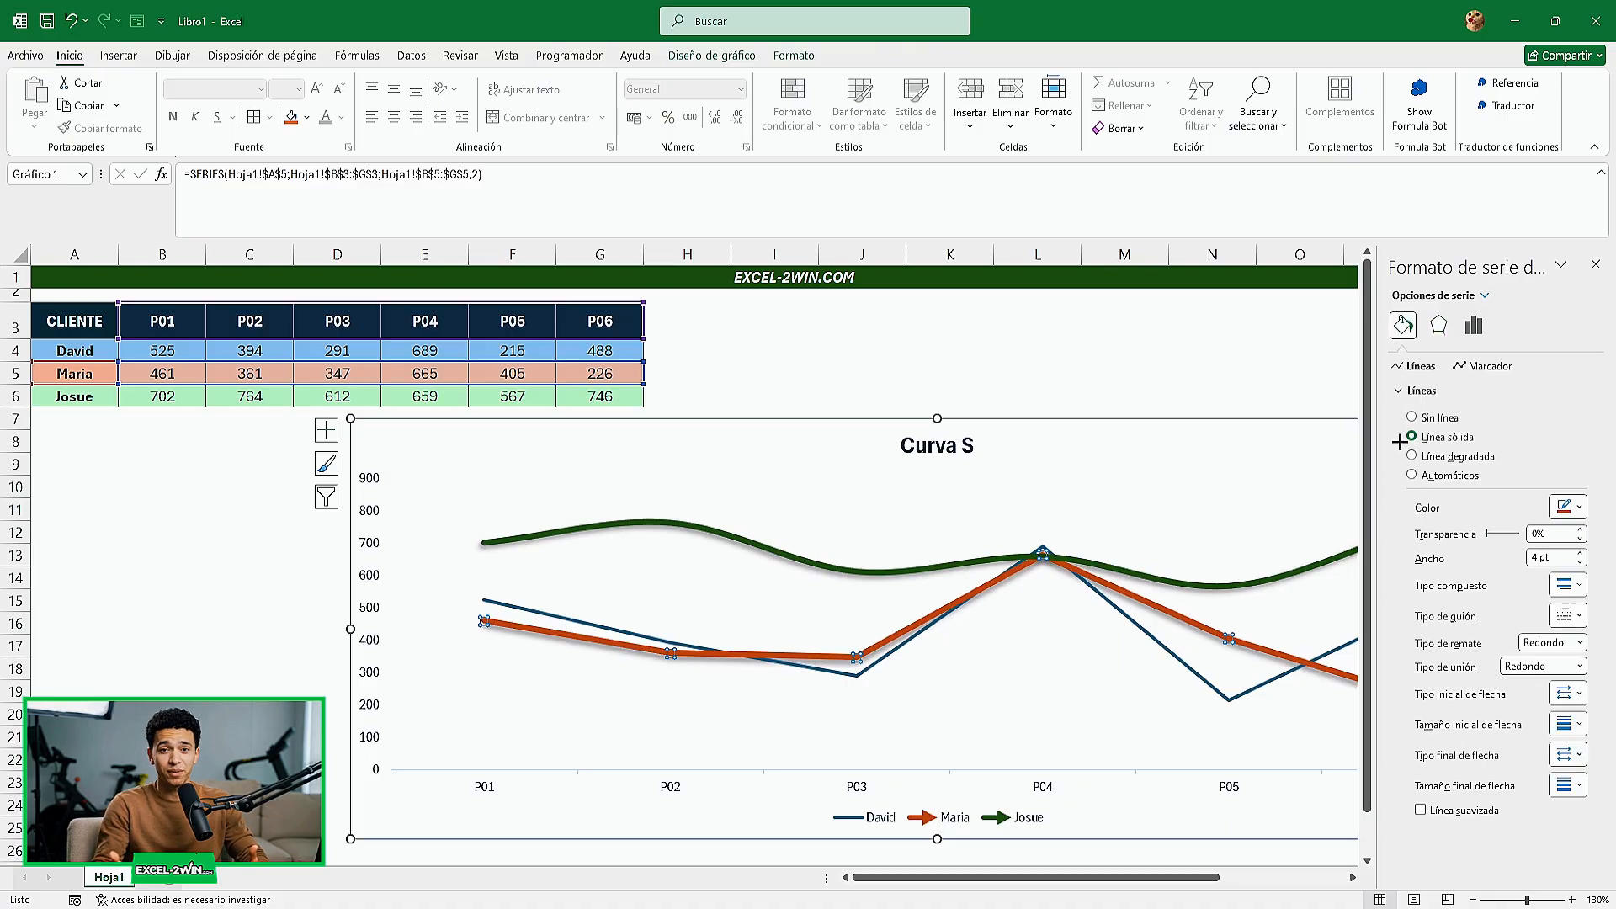
click(1421, 810)
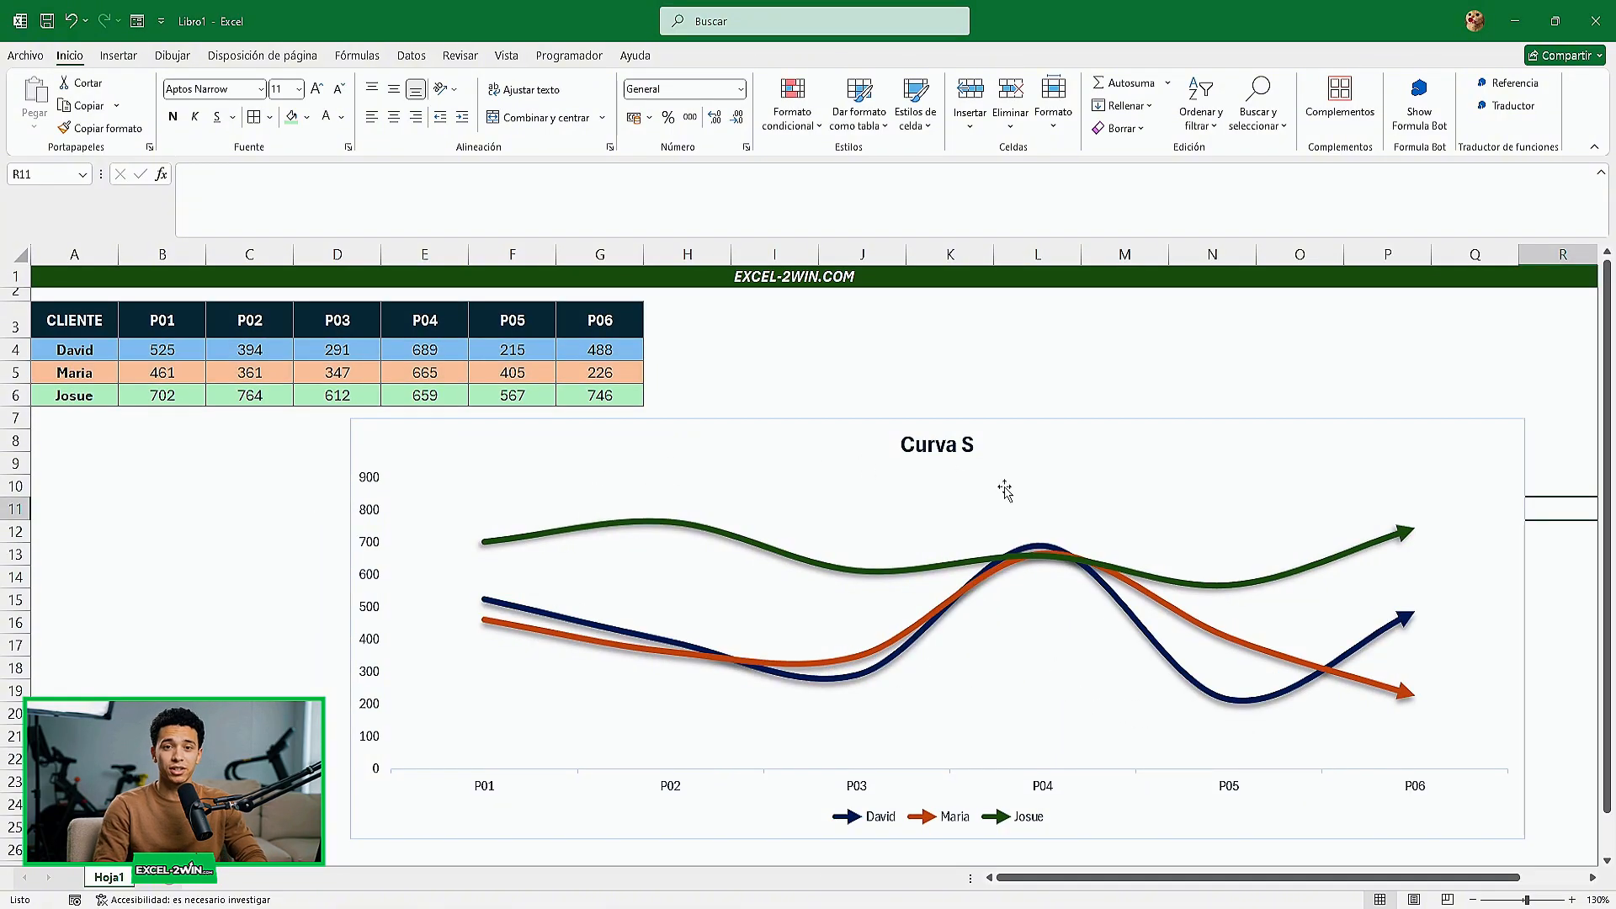
- Make the chart's horizontal axis labels and vertical axis labels bold
click(498, 787)
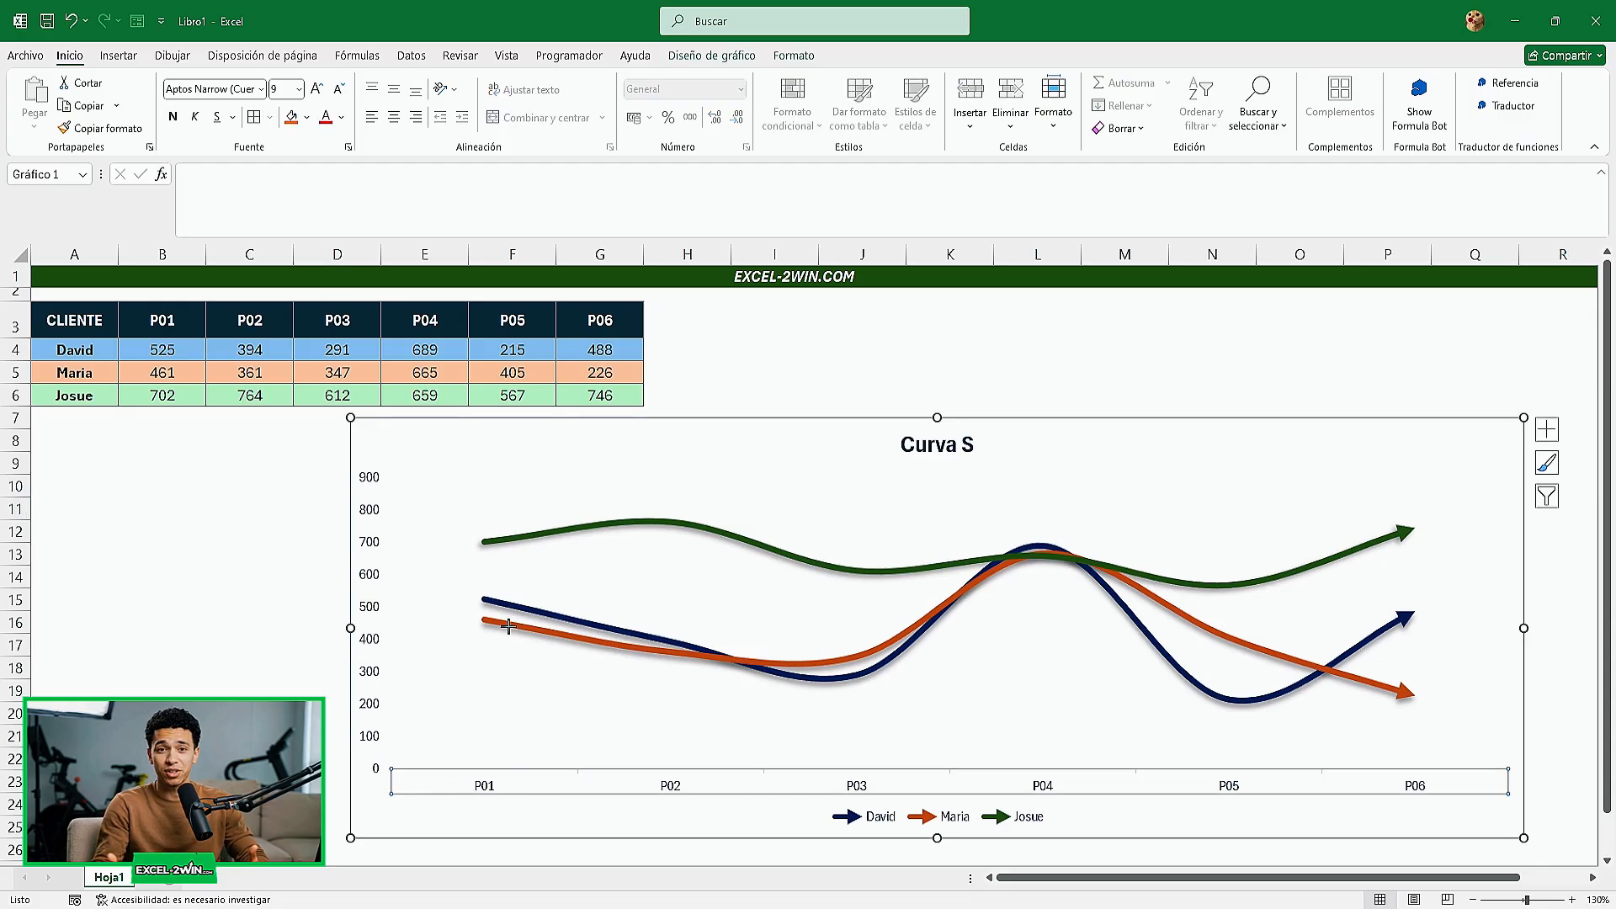
click(171, 116)
click(373, 509)
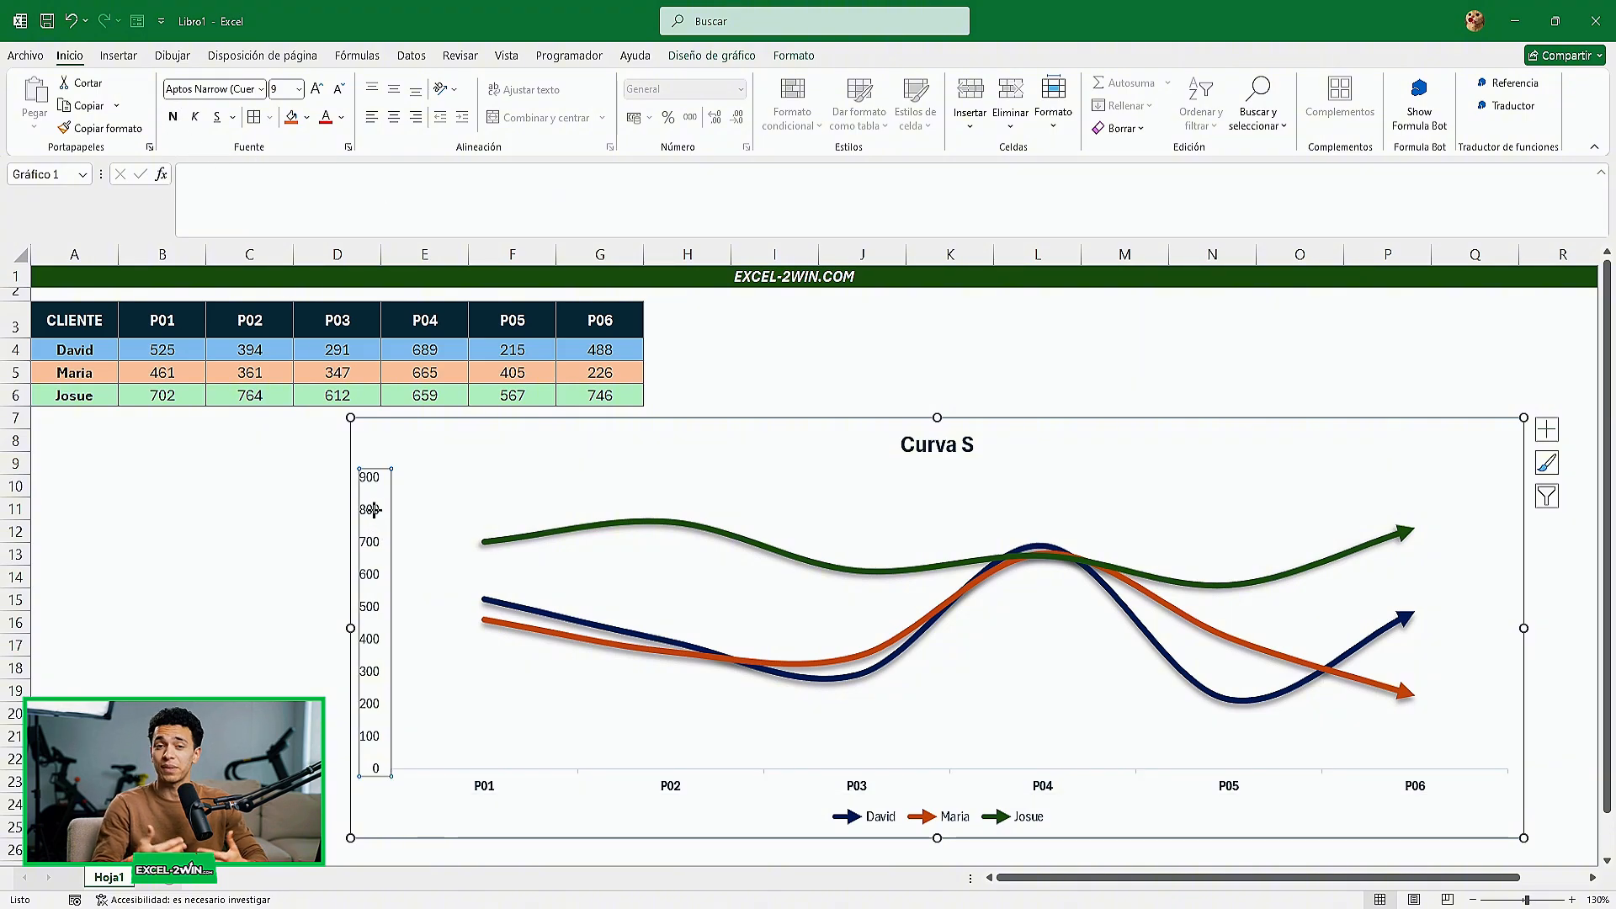
click(184, 112)
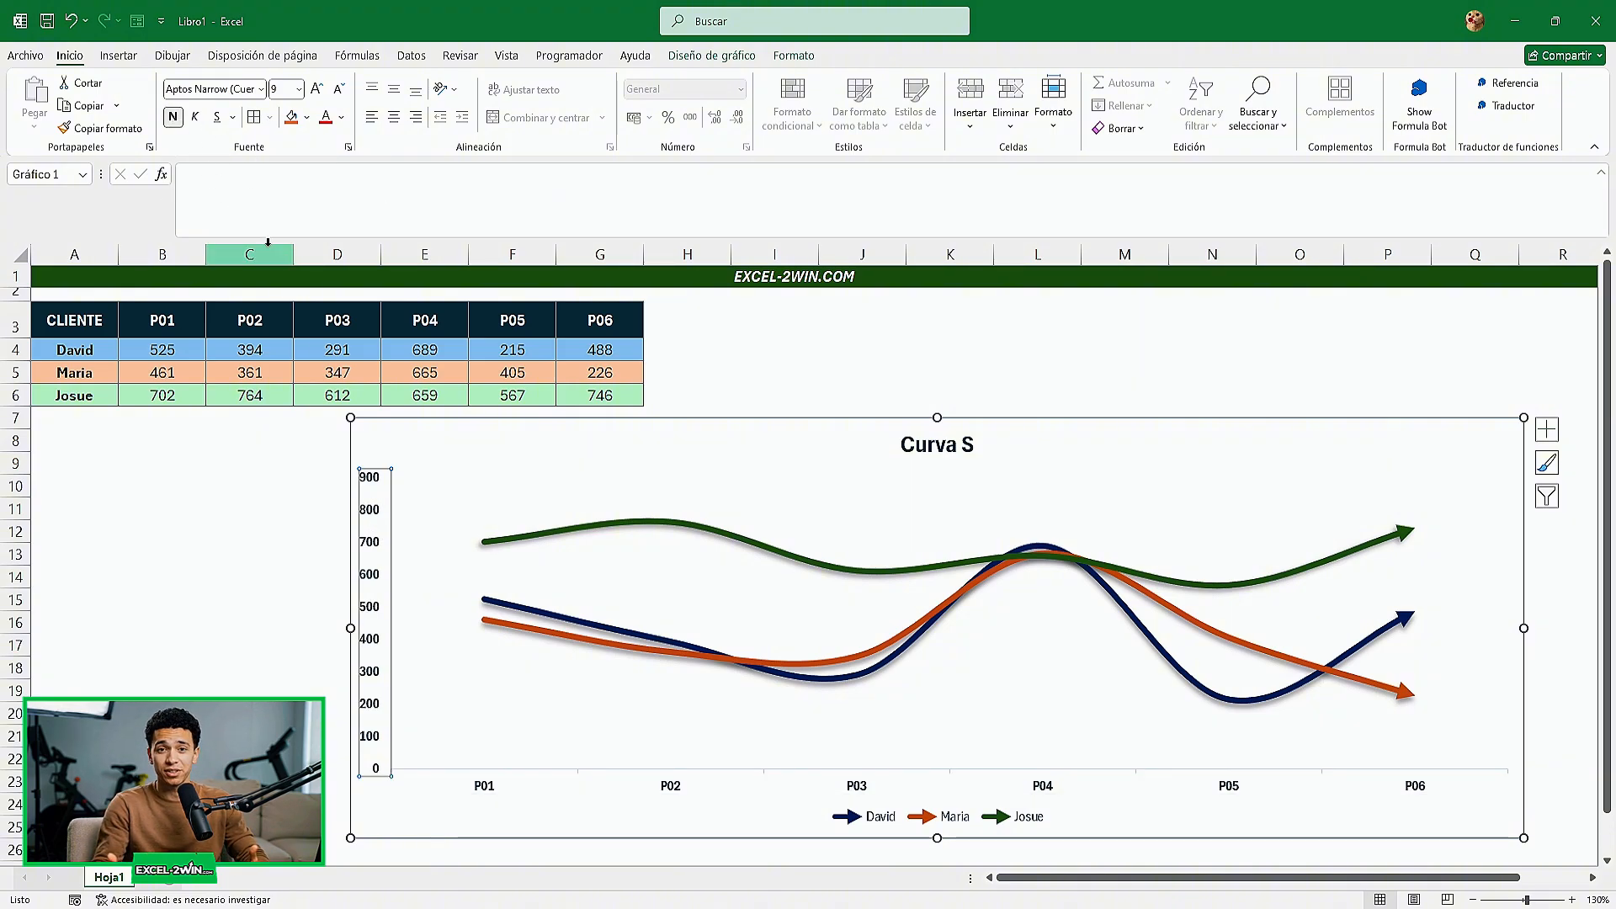
- Check the random-number formula in cell B4, then set the chart's vertical axis maximum to 800 and close the formatting options
double_click(374, 509)
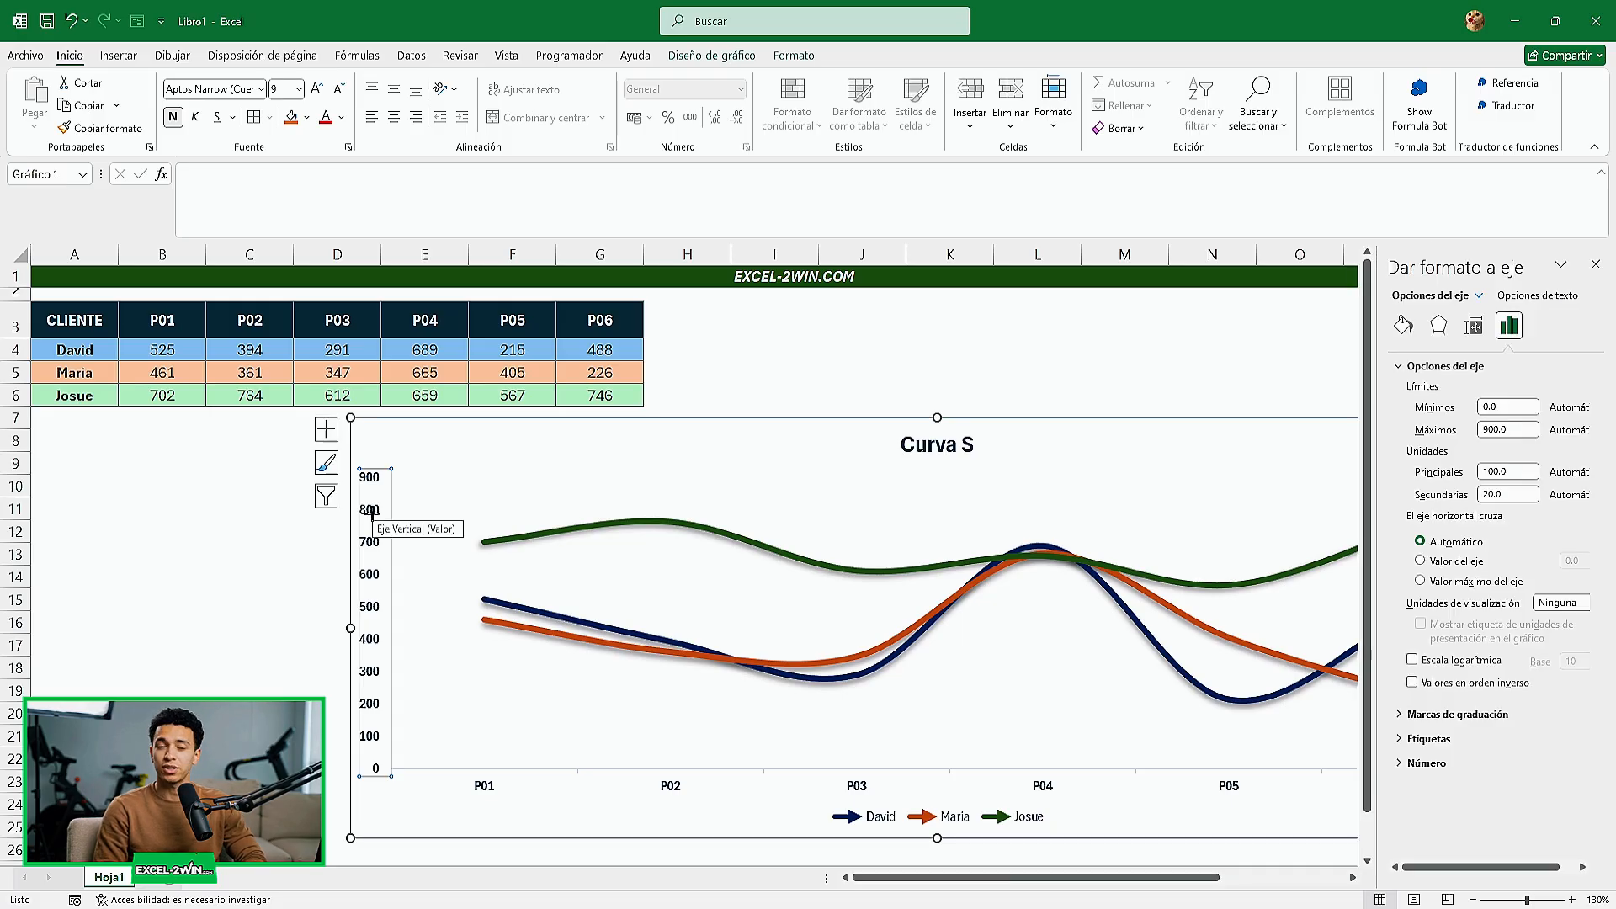
click(176, 345)
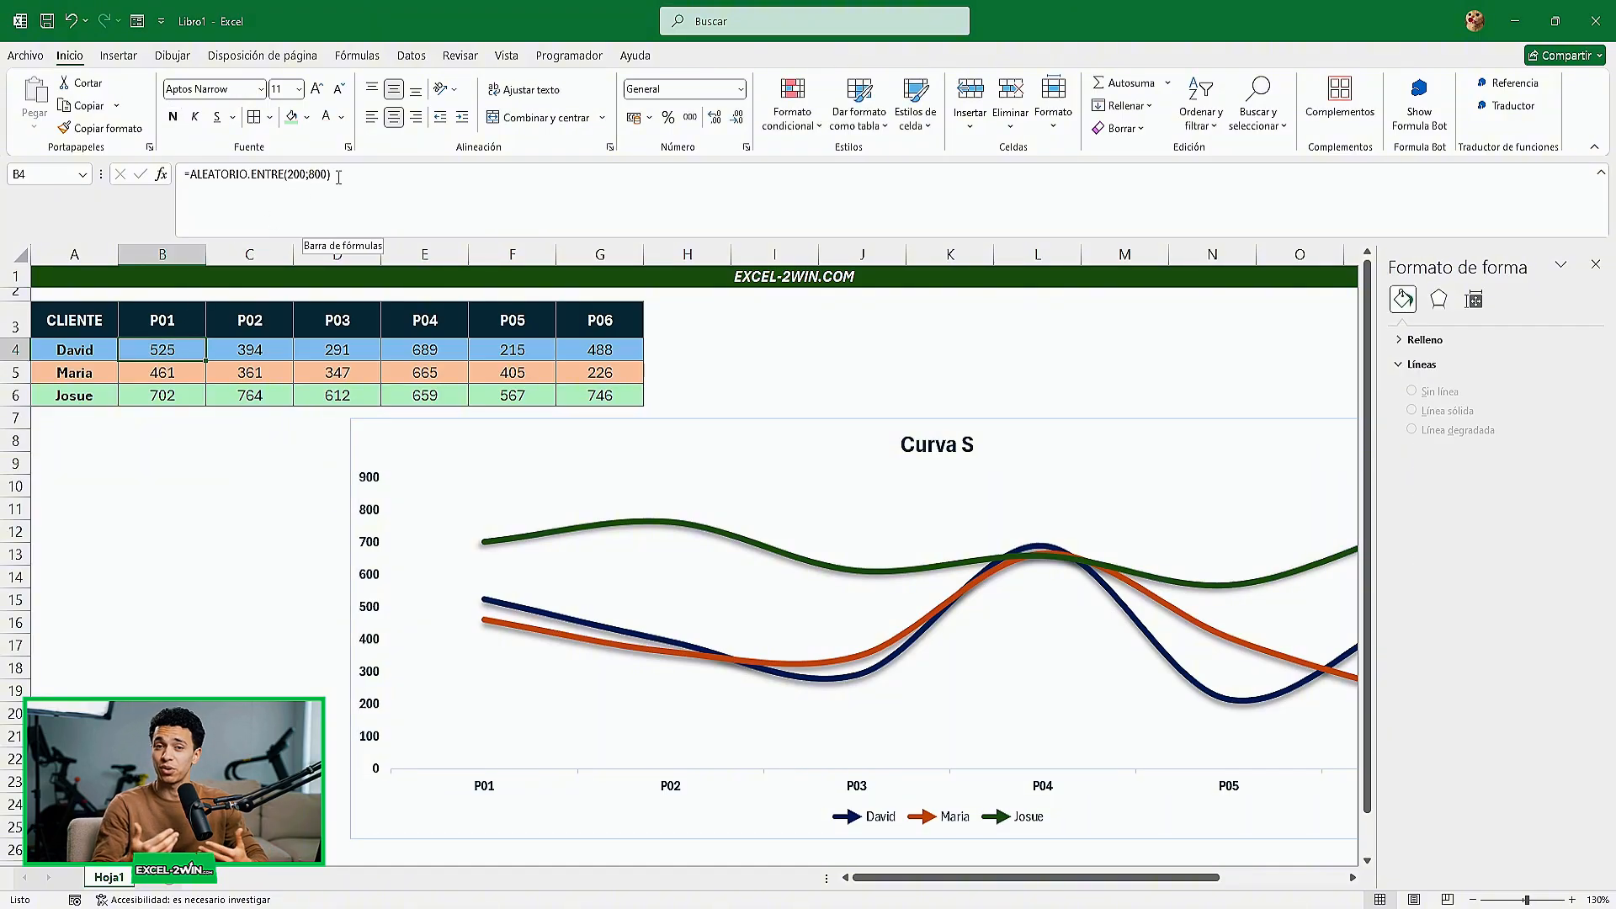
click(369, 478)
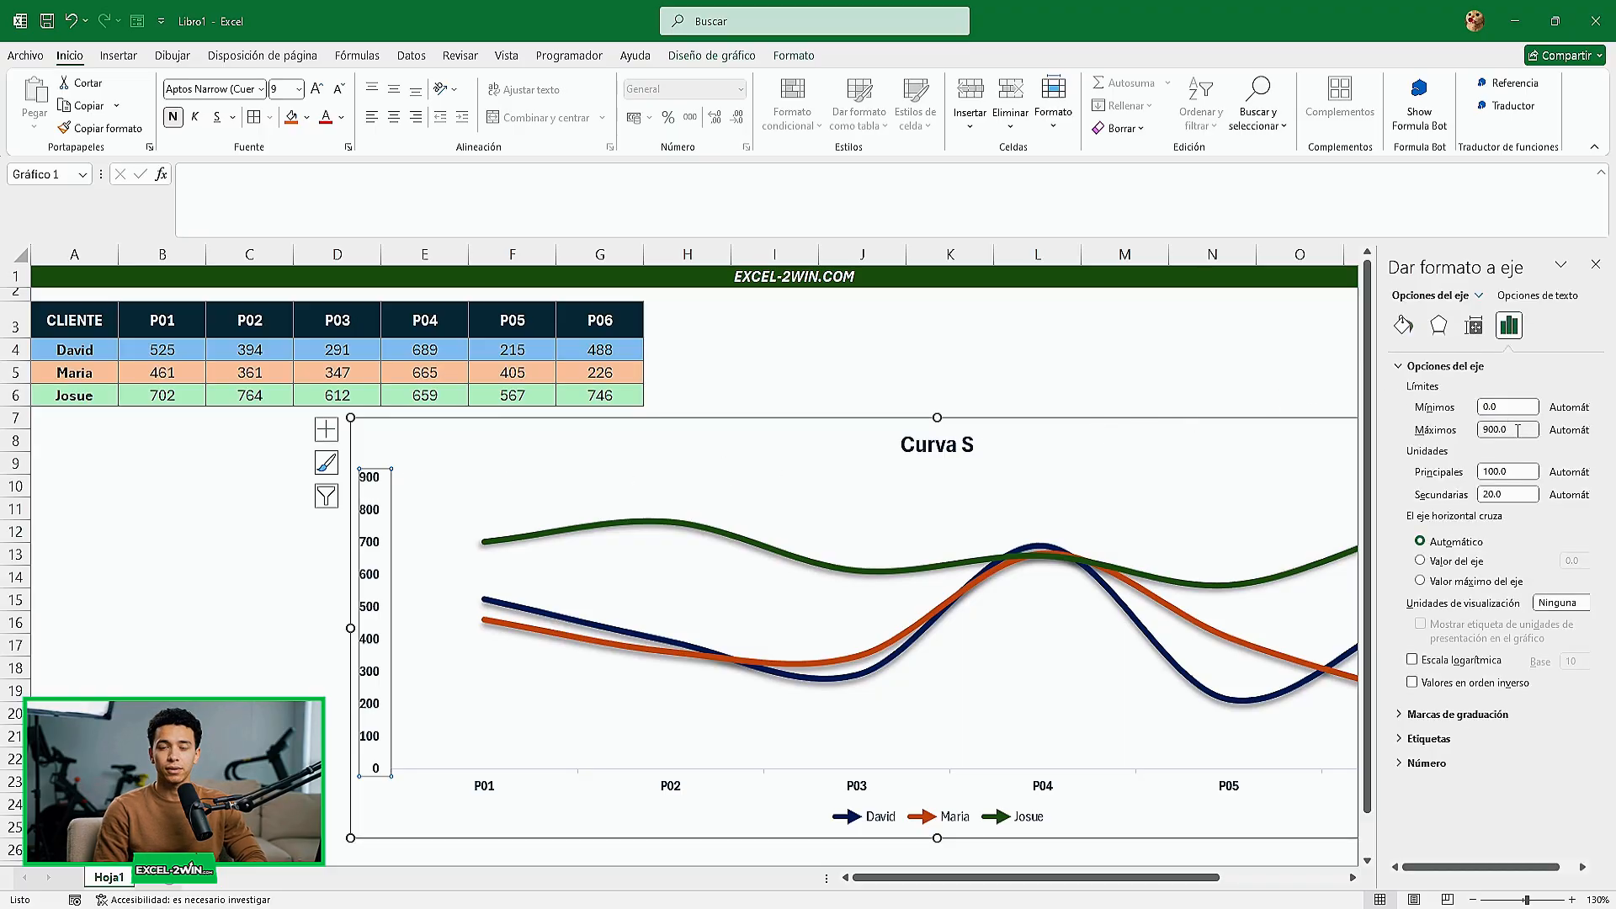
drag(1518, 430, 1456, 430)
text(8)
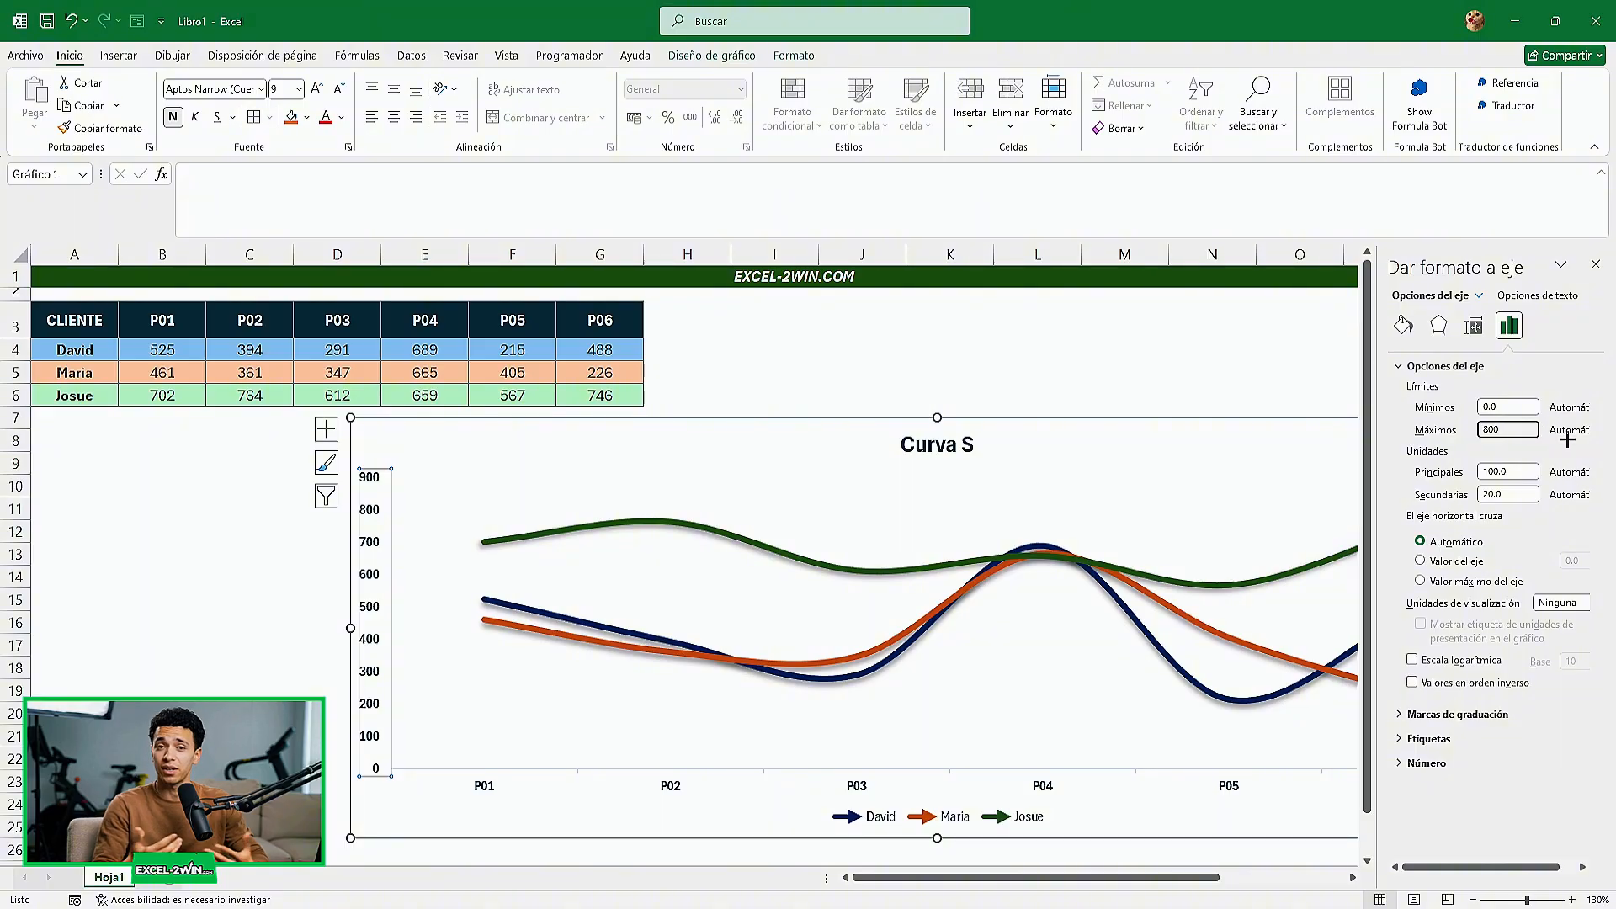
text(00)
key(Return)
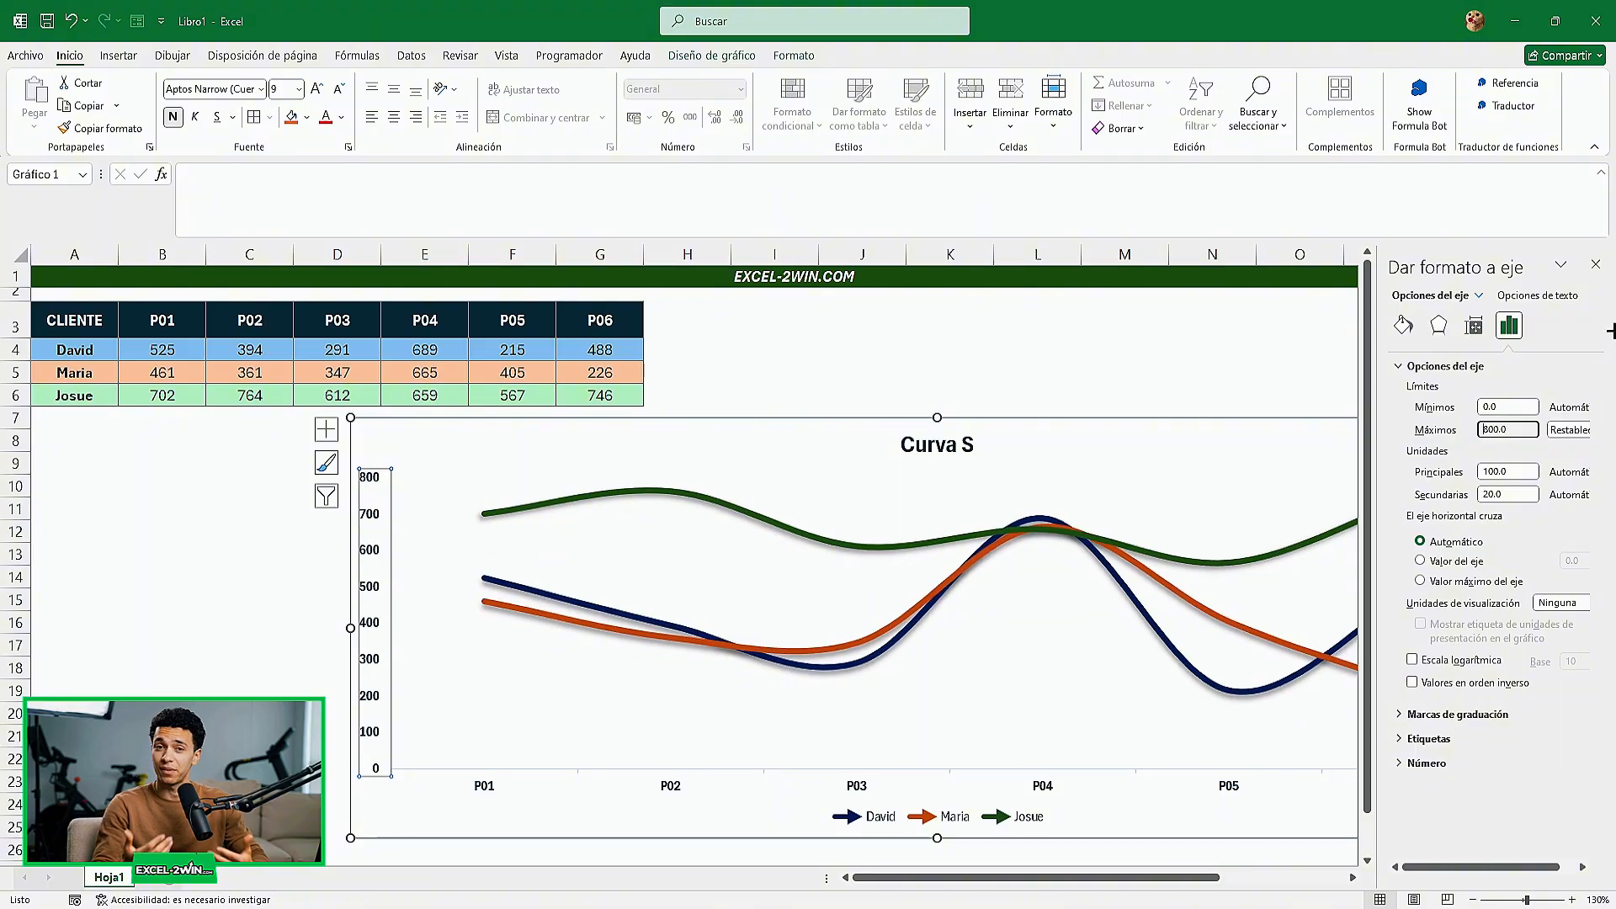
click(1597, 266)
click(1320, 393)
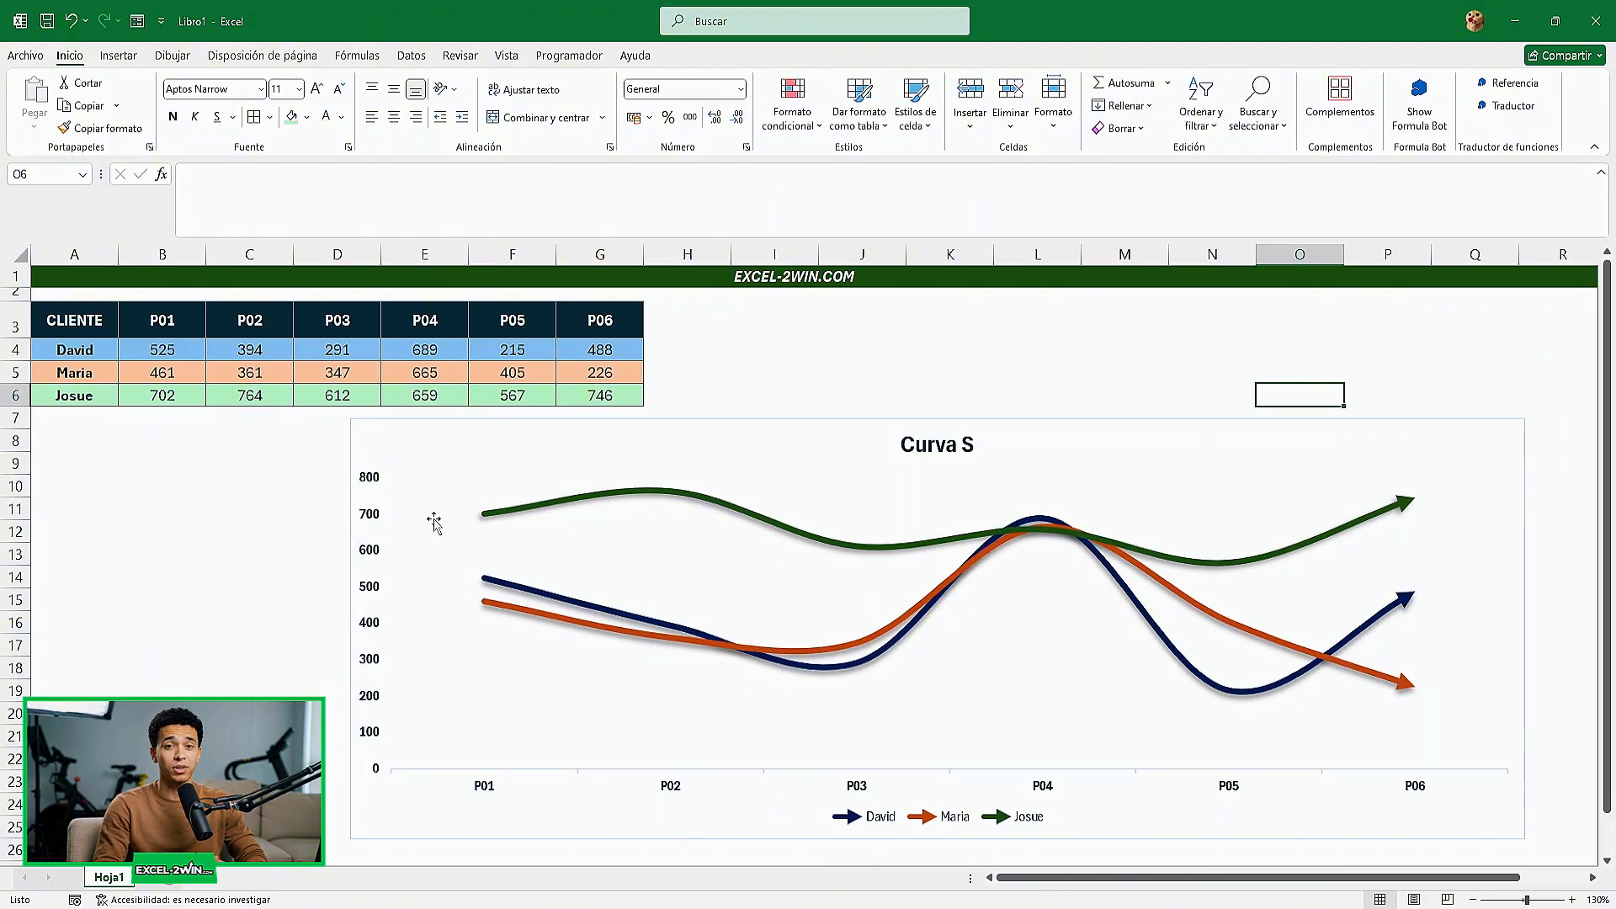
- Recalculate the sheet repeatedly from an empty cell so the random P01–P06 values and the three curves refresh
click(1513, 344)
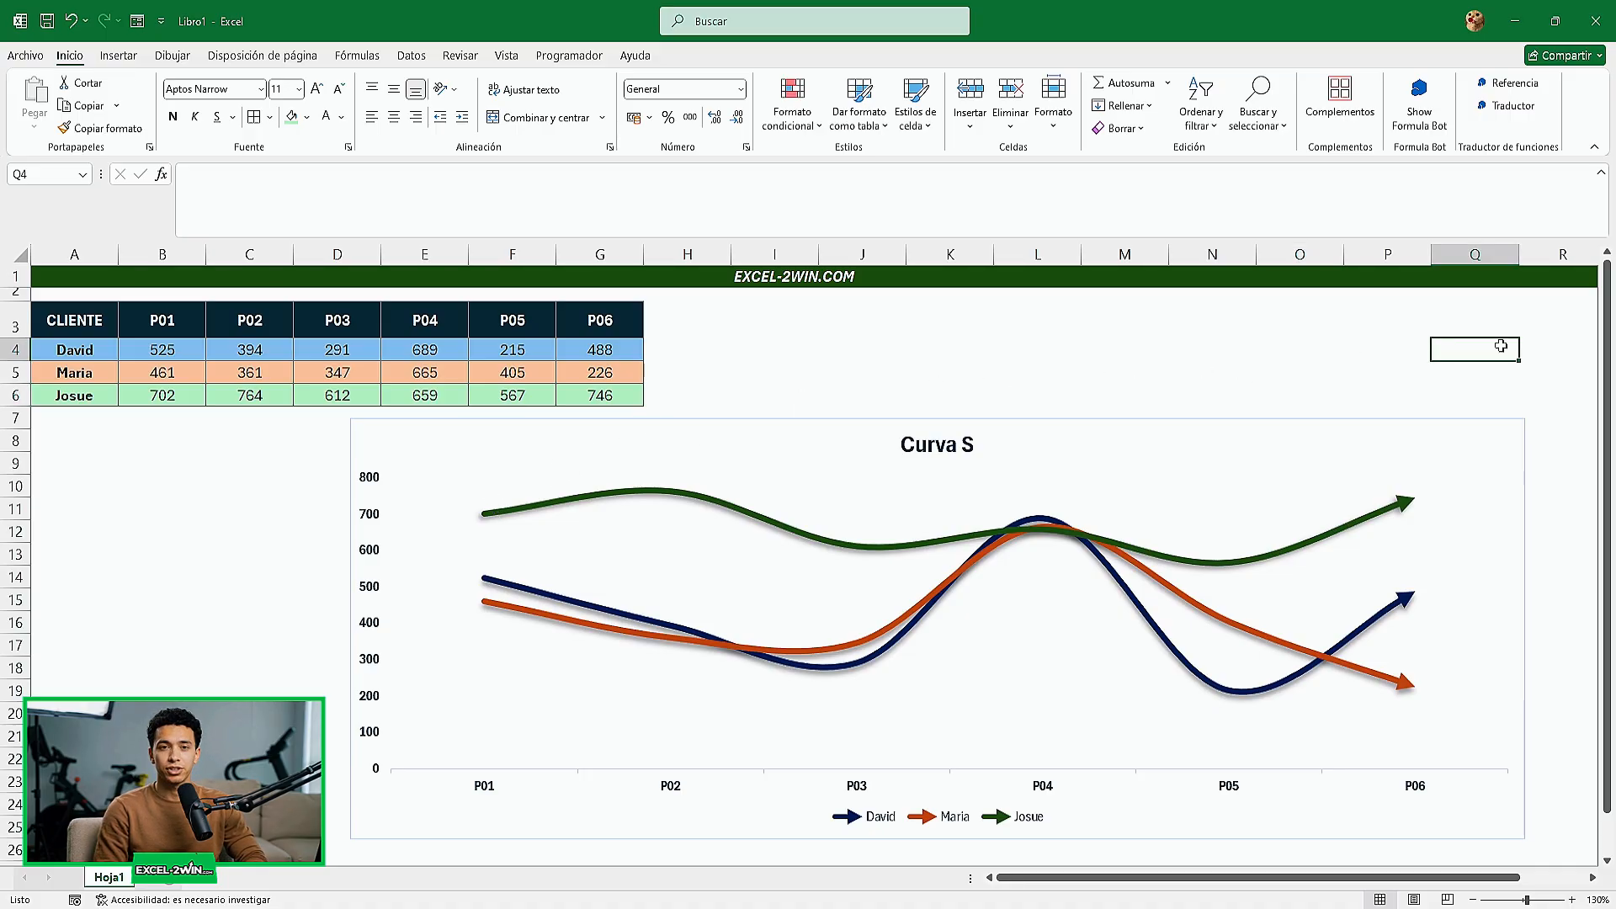
key(F9)
key(F9)
key(F9)
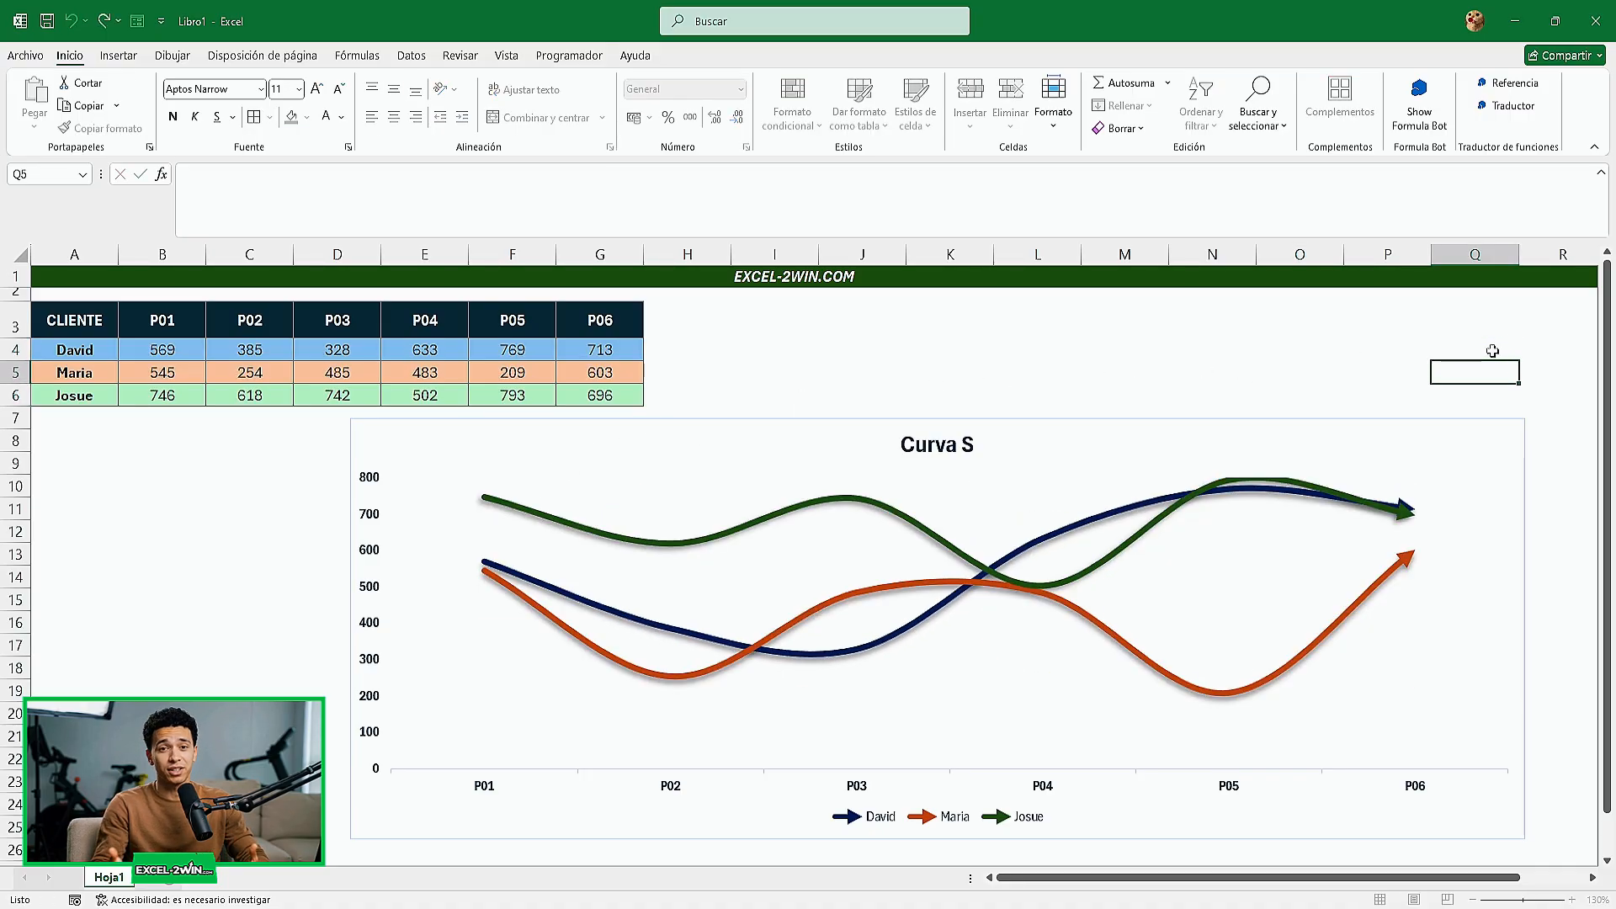
key(Return)
key(F9)
key(F9)
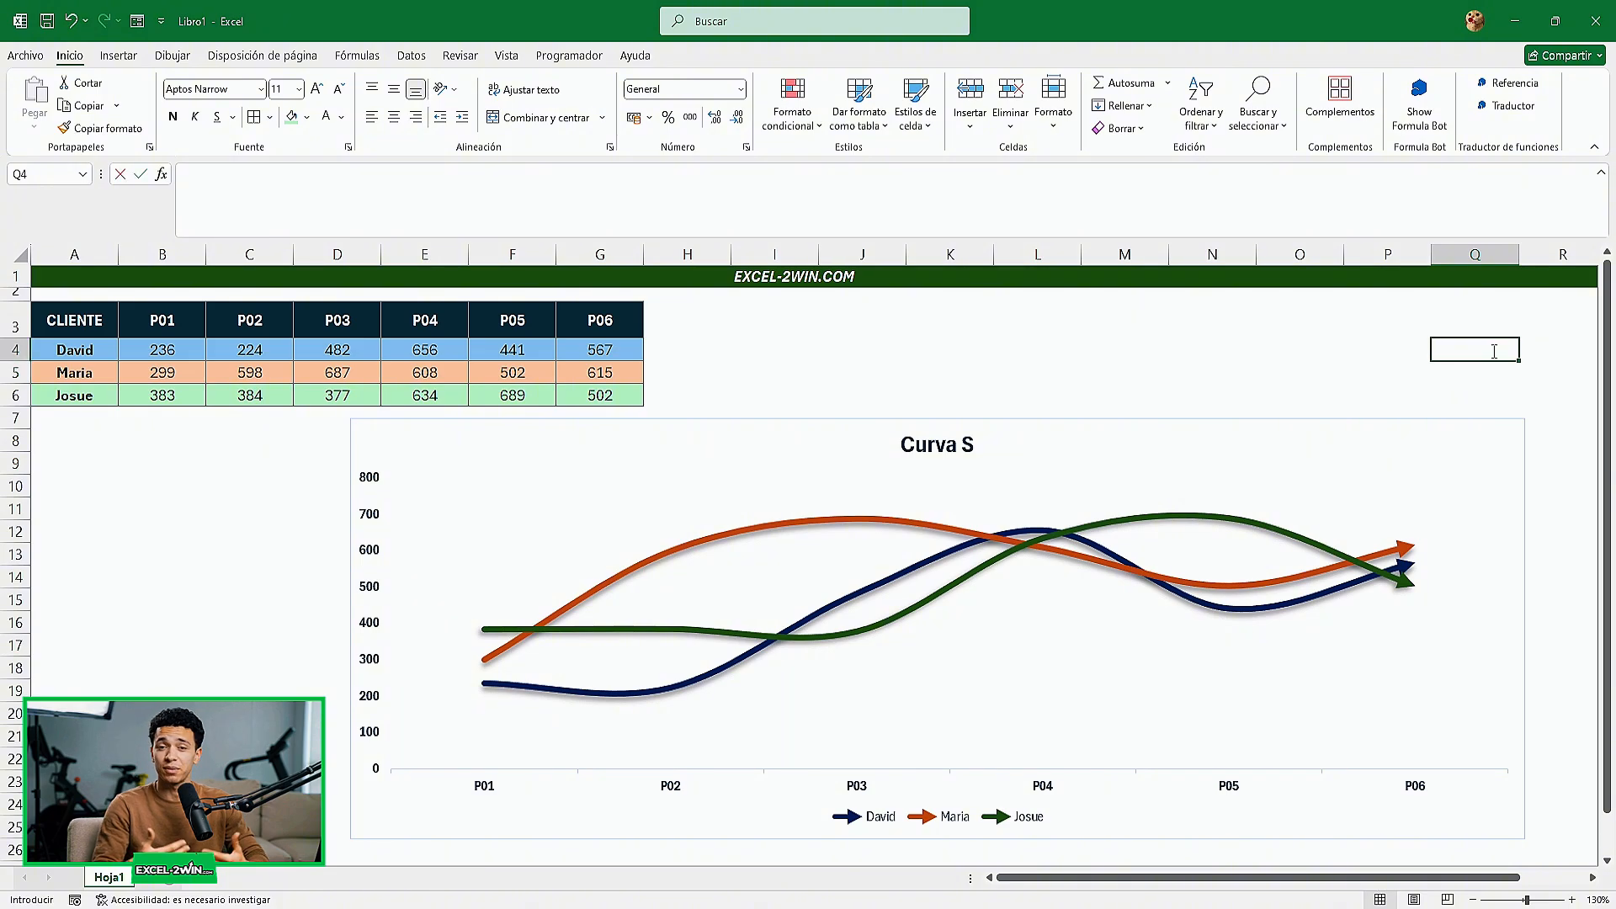
key(F9)
key(F9)
key(F9)
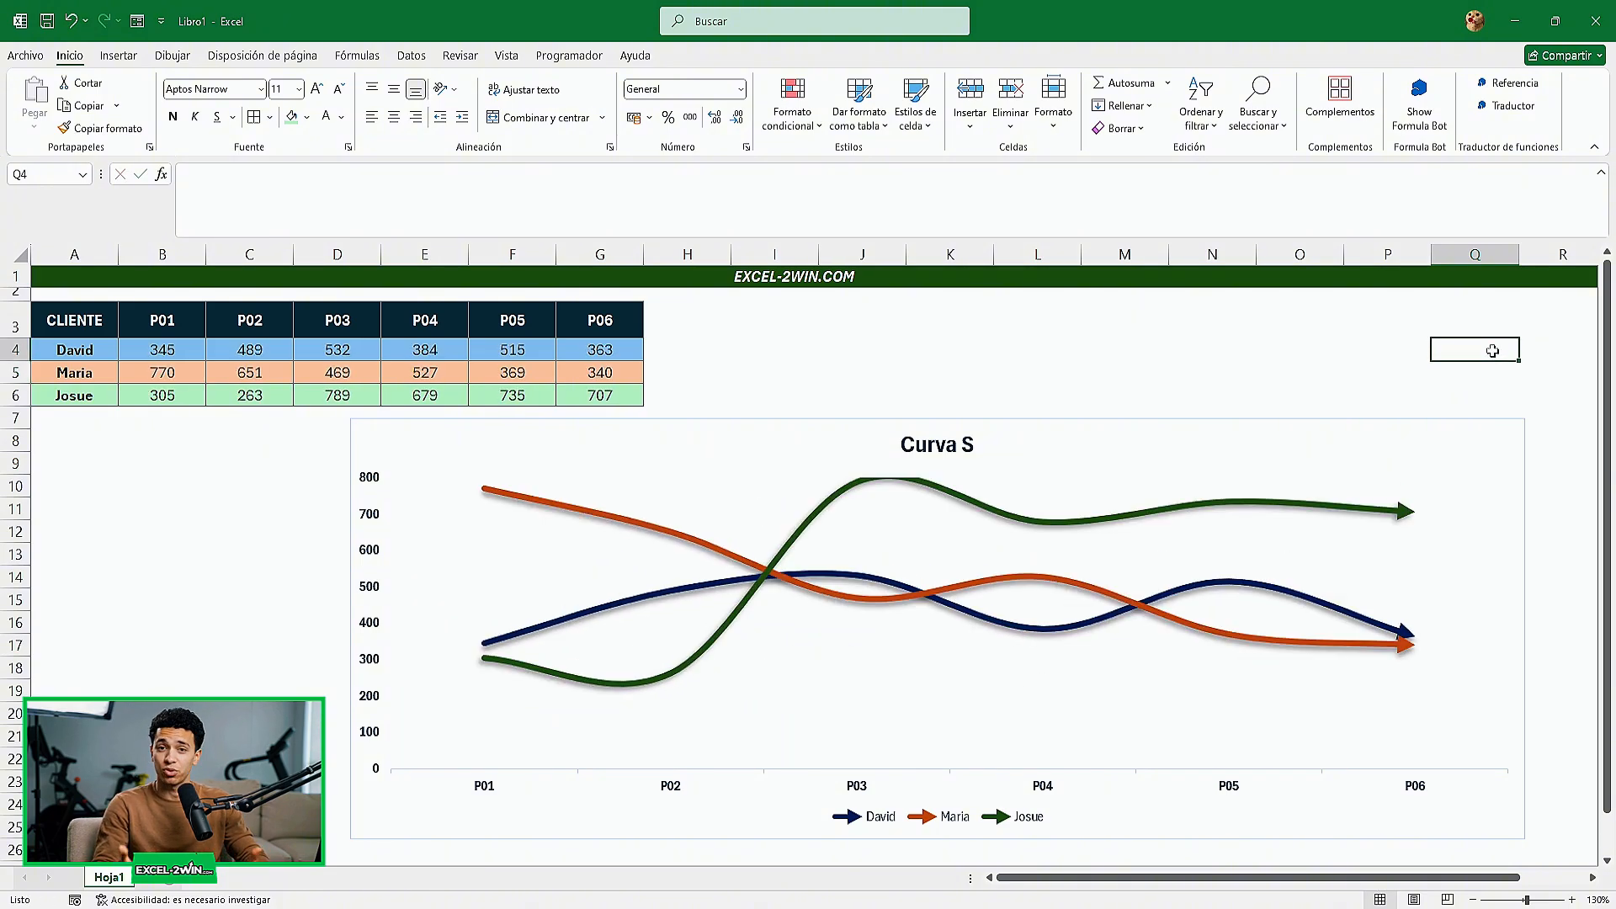
key(F9)
key(F9)
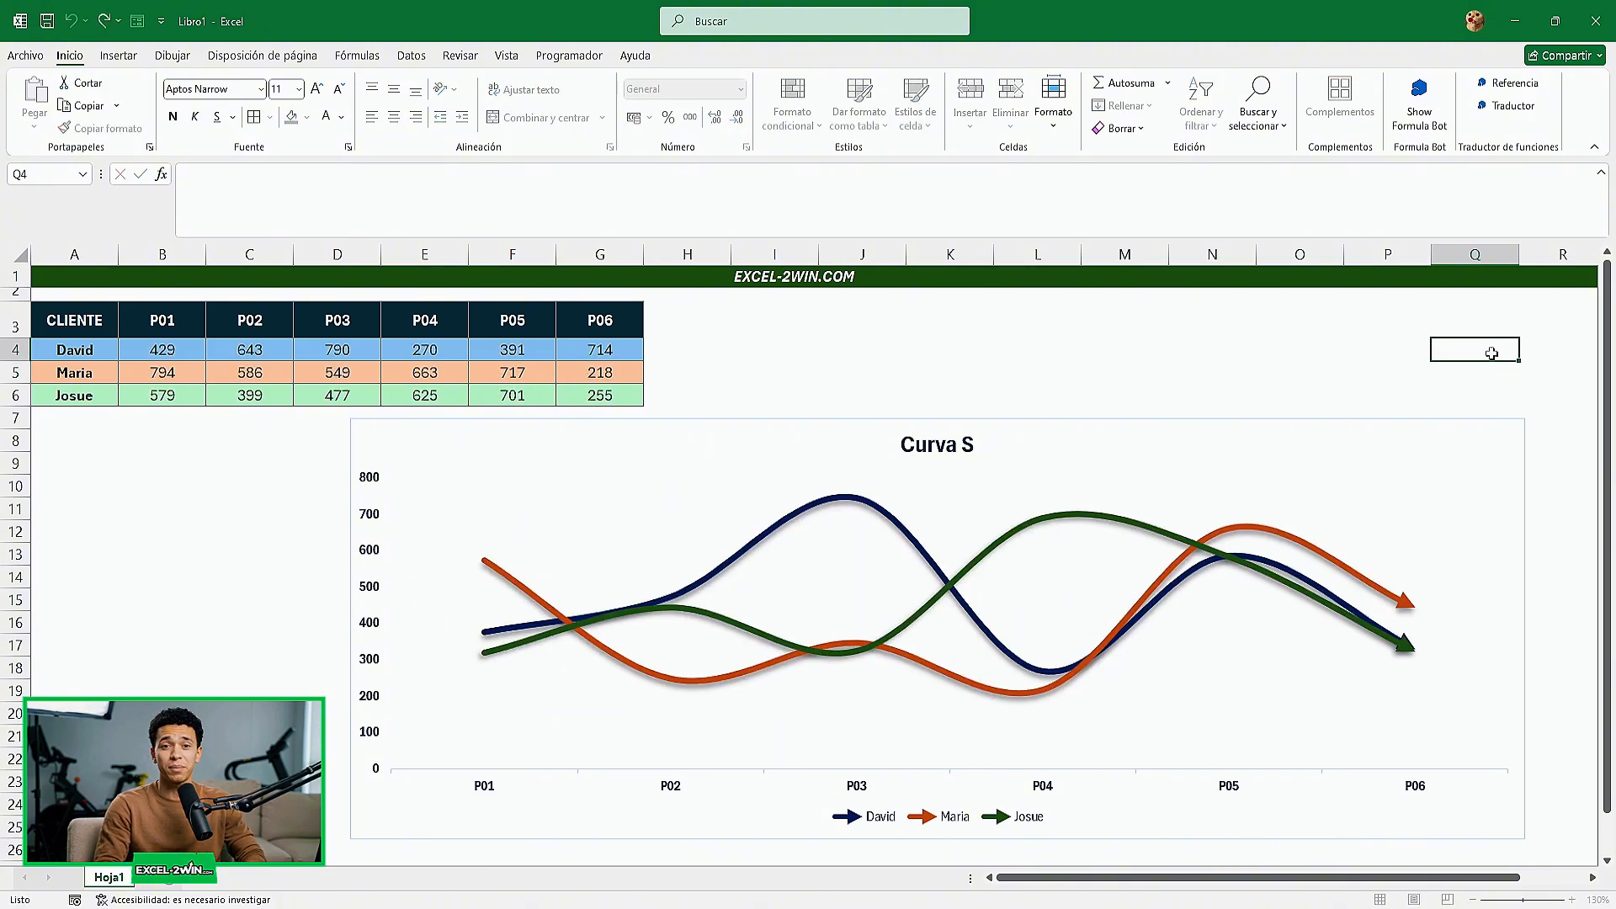
key(F9)
key(F9)
key(F9)
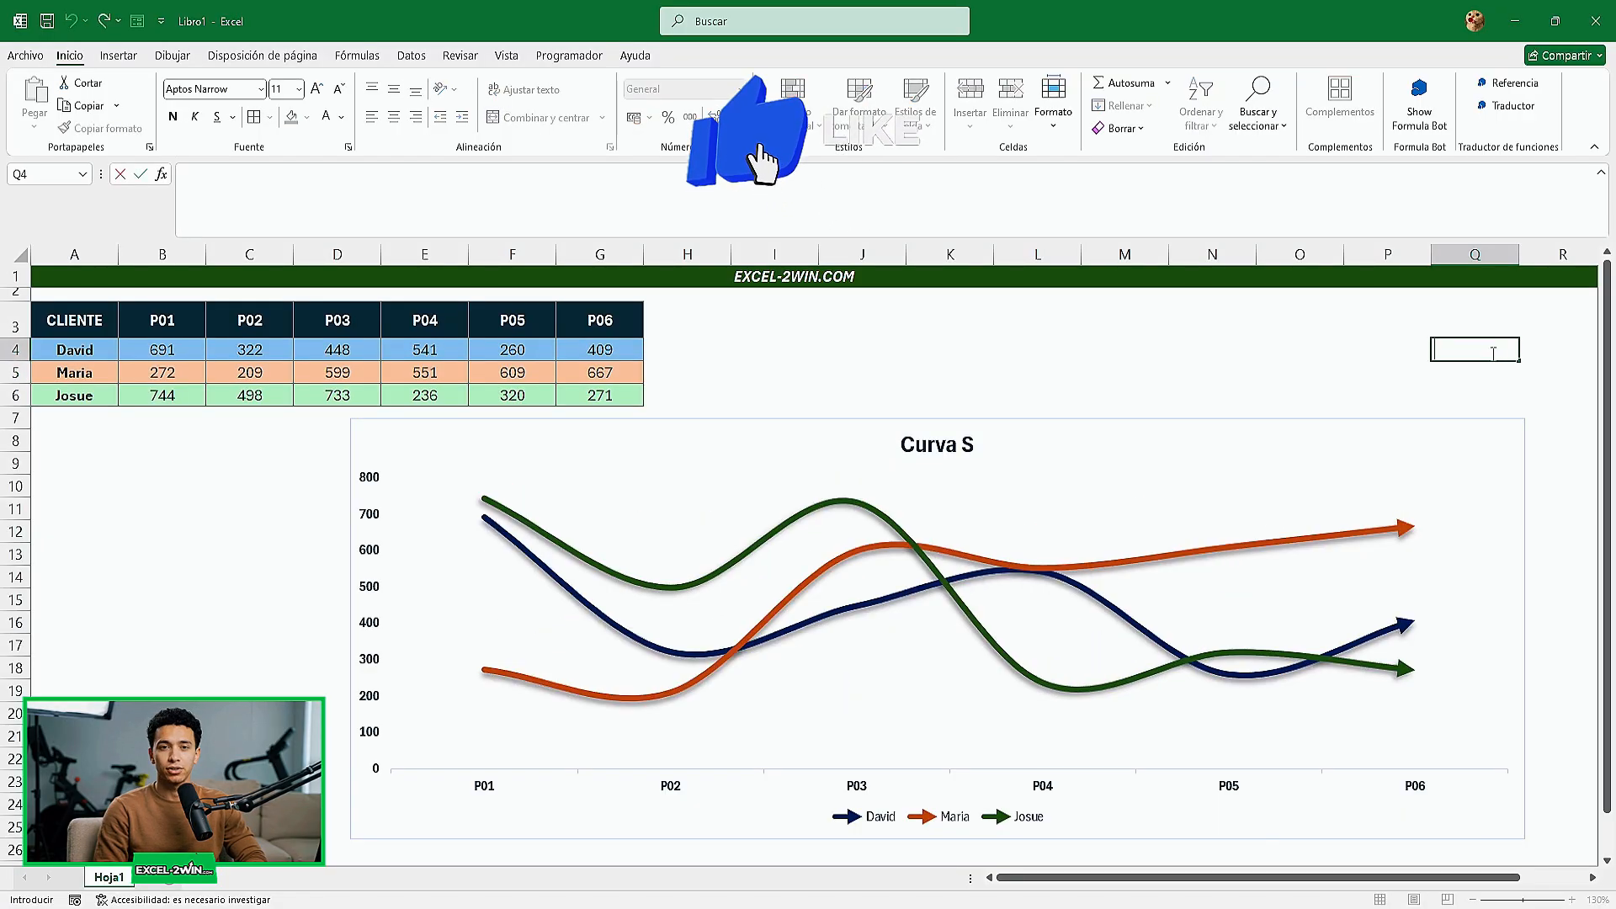
key(F9)
key(F9)
key(F9)
click(1492, 353)
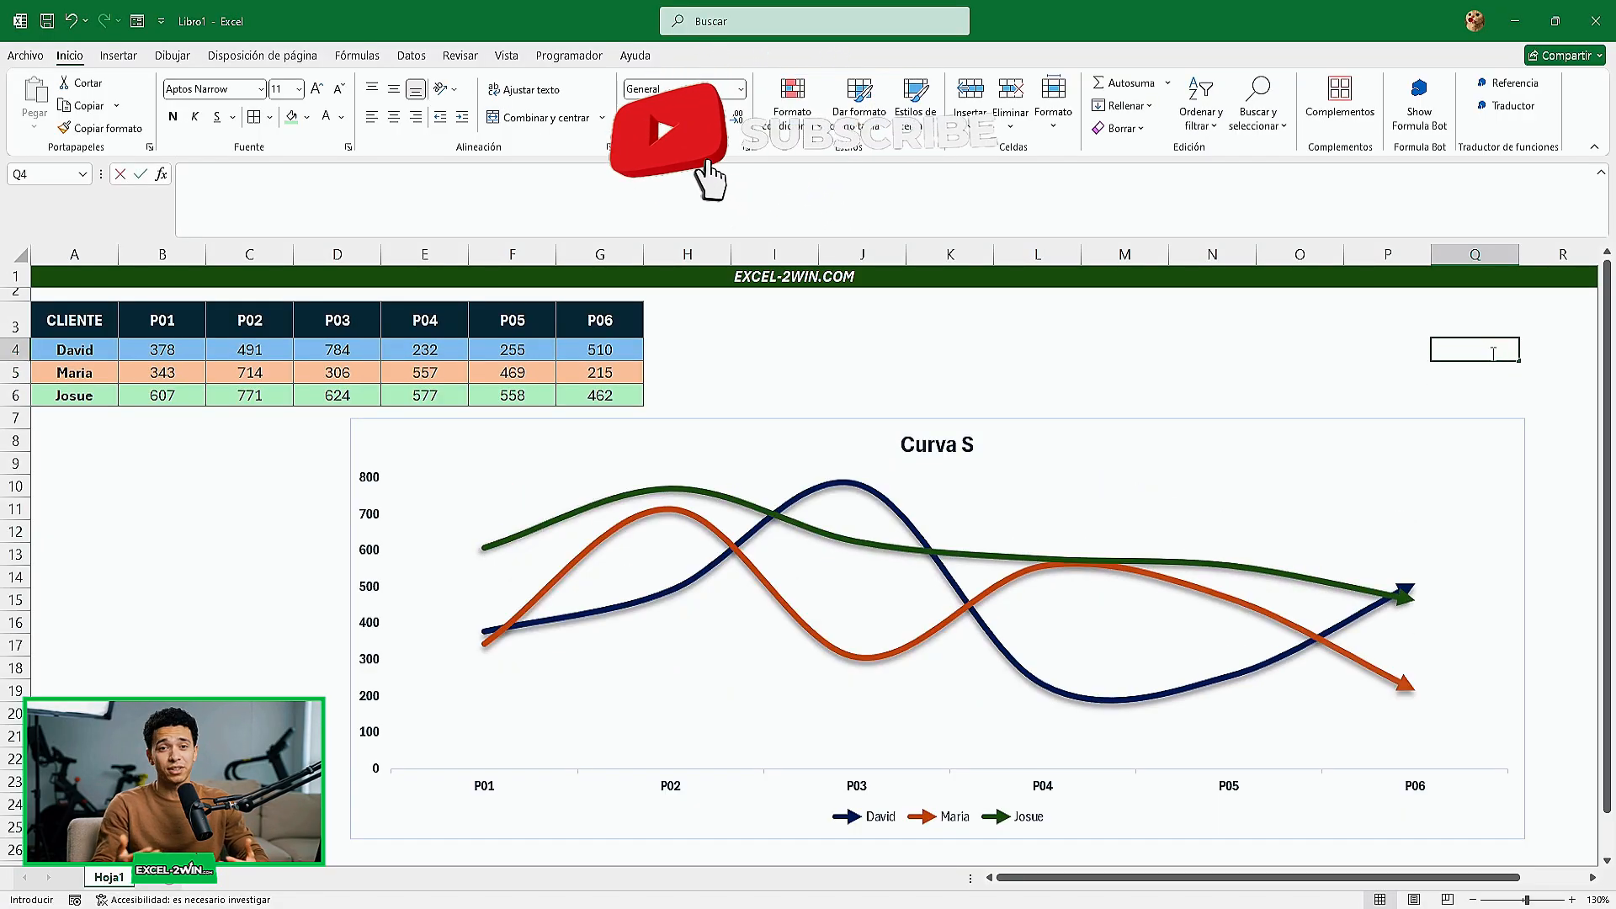